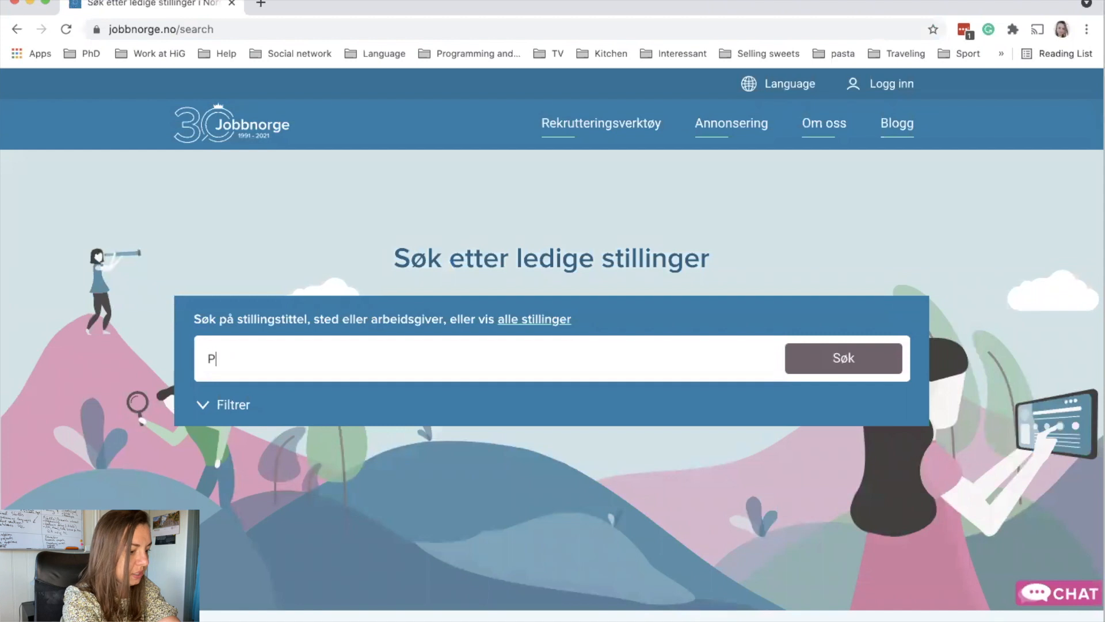
- Search the vacancies for "PhD" and load more results below the first batch
click(835, 362)
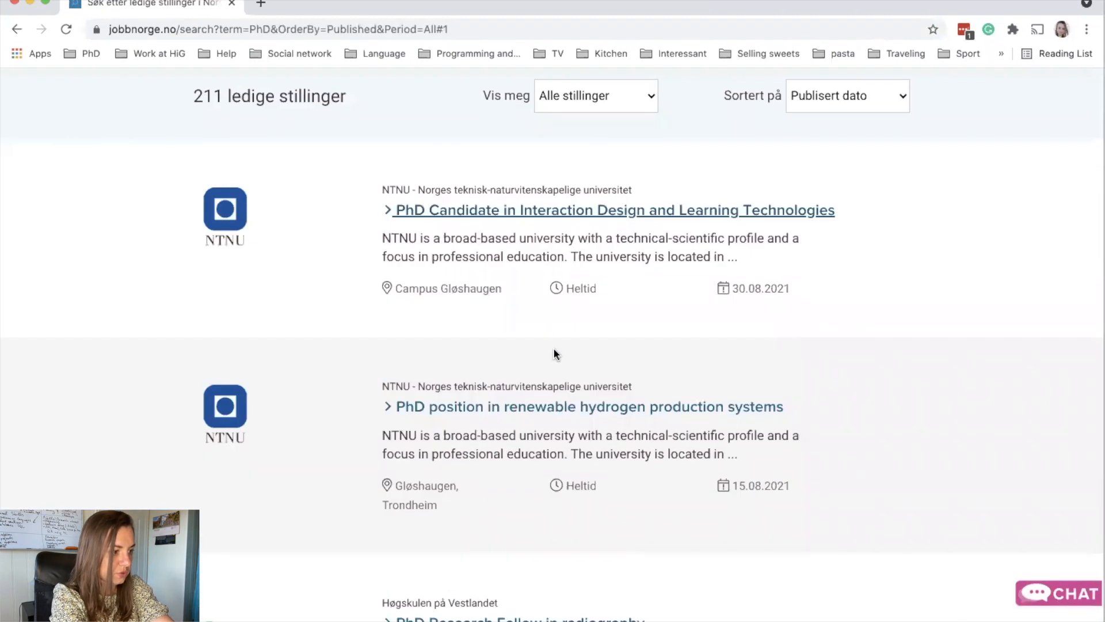
scroll(554, 352, down, 3)
scroll(554, 352, down, 4)
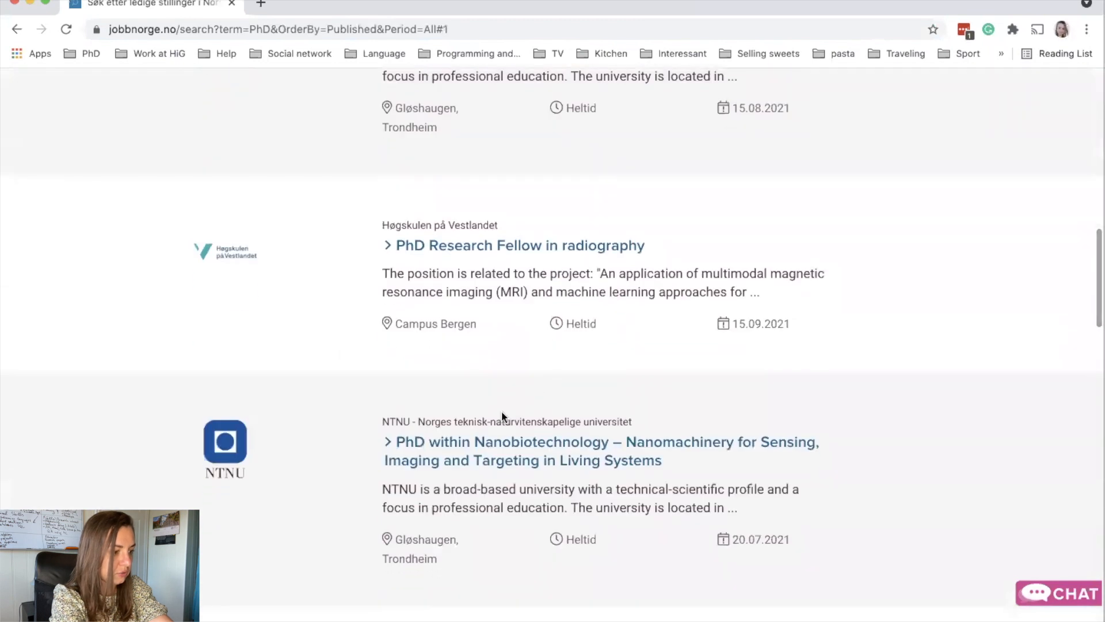
scroll(339, 256, down, 2)
scroll(339, 257, down, 4)
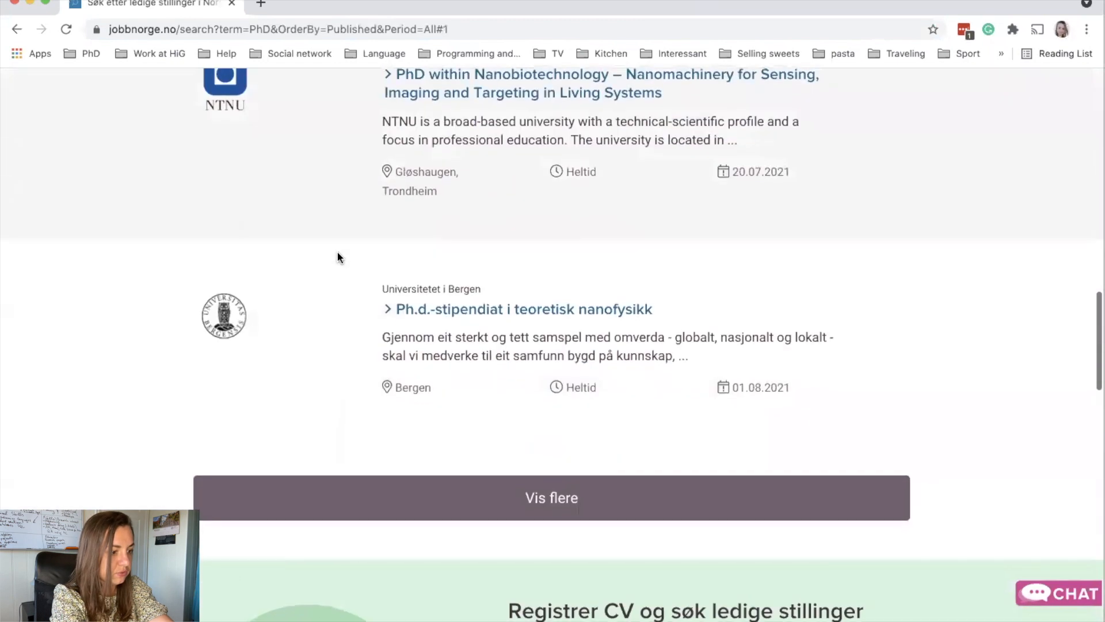
click(503, 492)
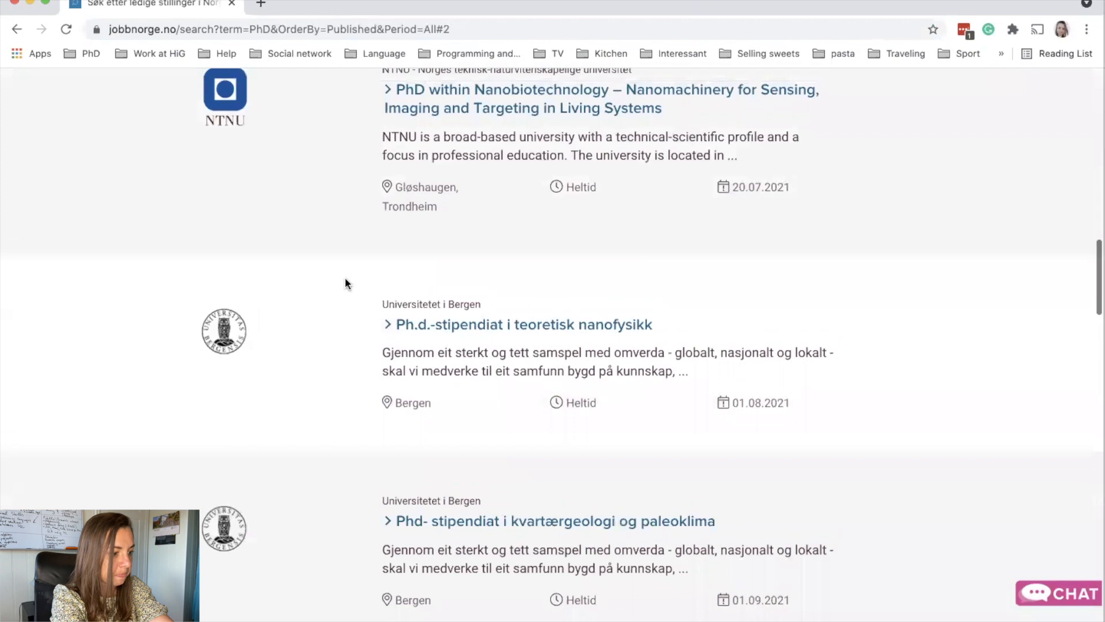
- Look through the second batch of PhD vacancies and load another batch below it
scroll(344, 277, down, 1)
scroll(281, 461, down, 4)
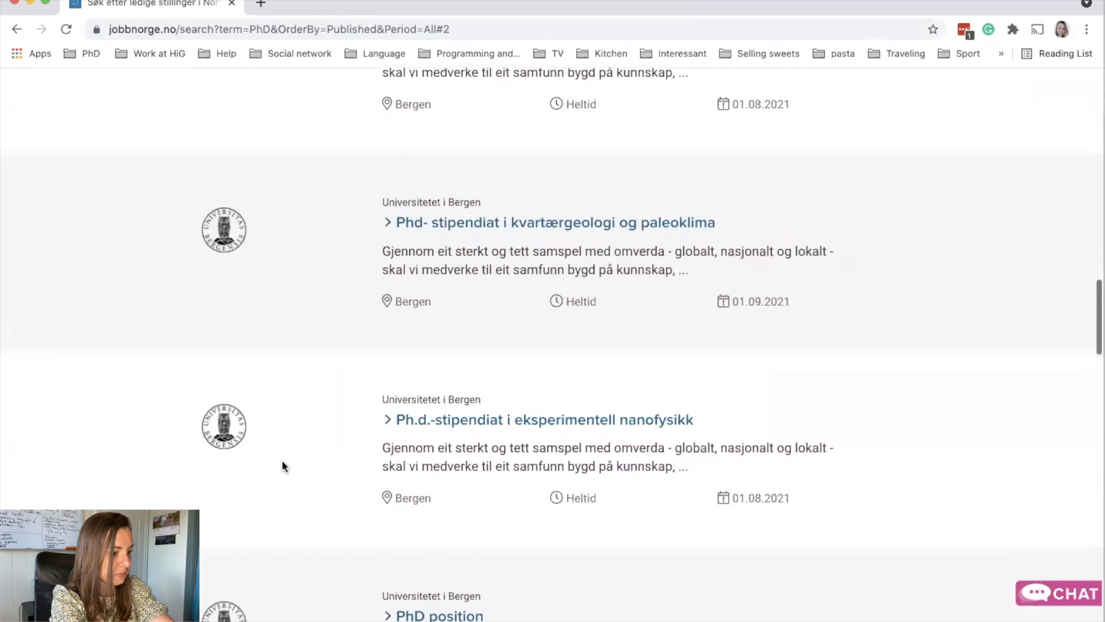
scroll(282, 463, down, 3)
scroll(282, 463, down, 1)
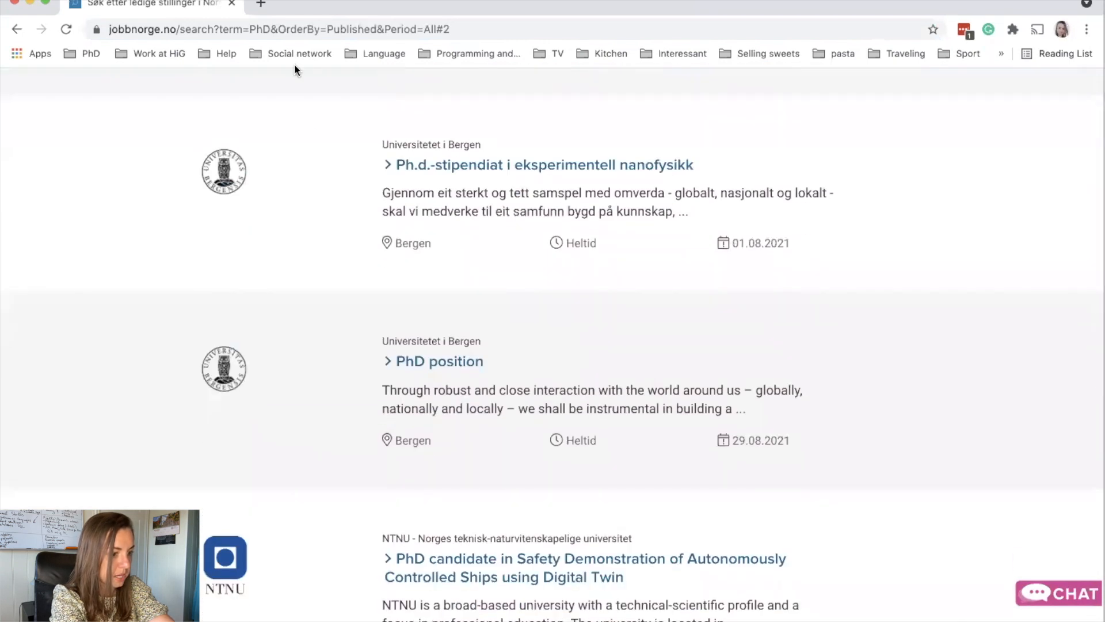
scroll(163, 349, down, 3)
scroll(162, 345, down, 3)
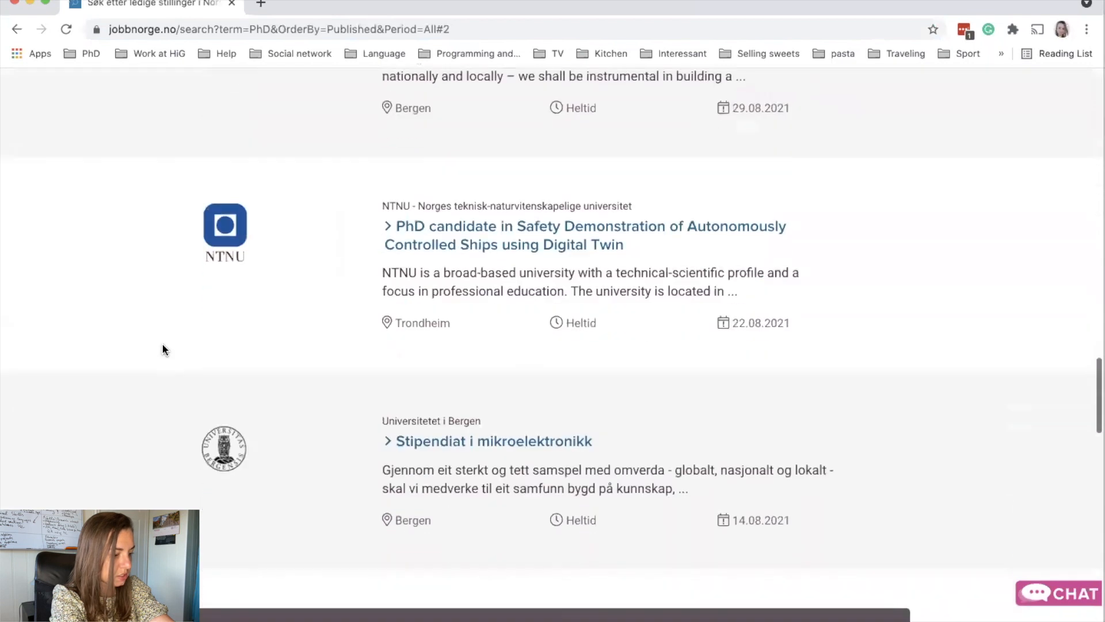
scroll(219, 380, down, 3)
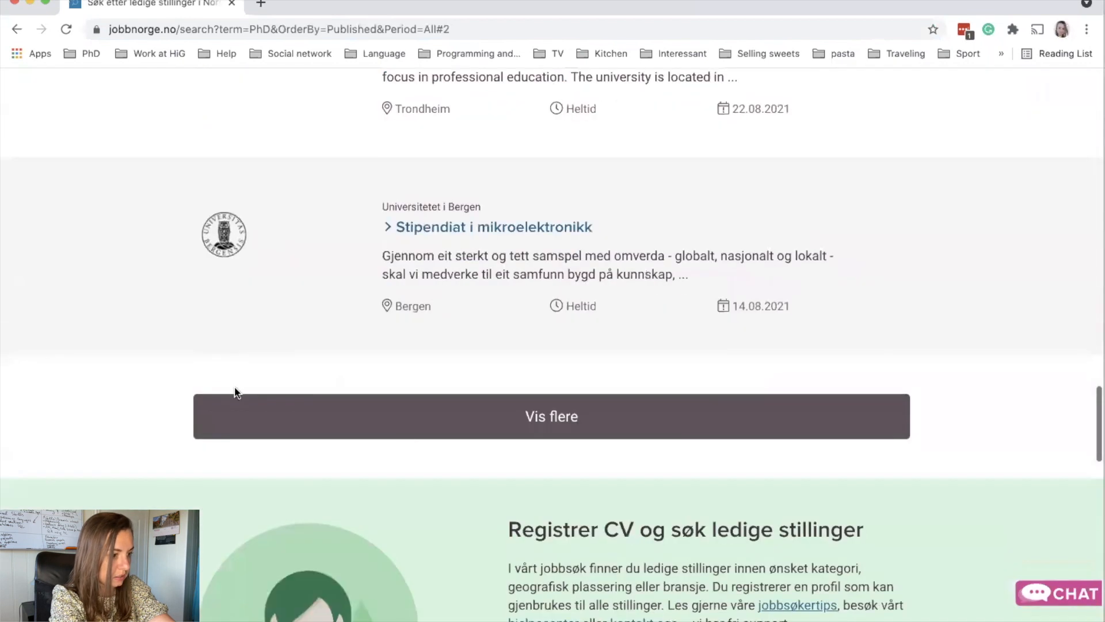
click(425, 431)
- Open the University of Oslo vacancy "Research Fellow in disability studies The Politics of Disability Identity"
scroll(271, 387, down, 4)
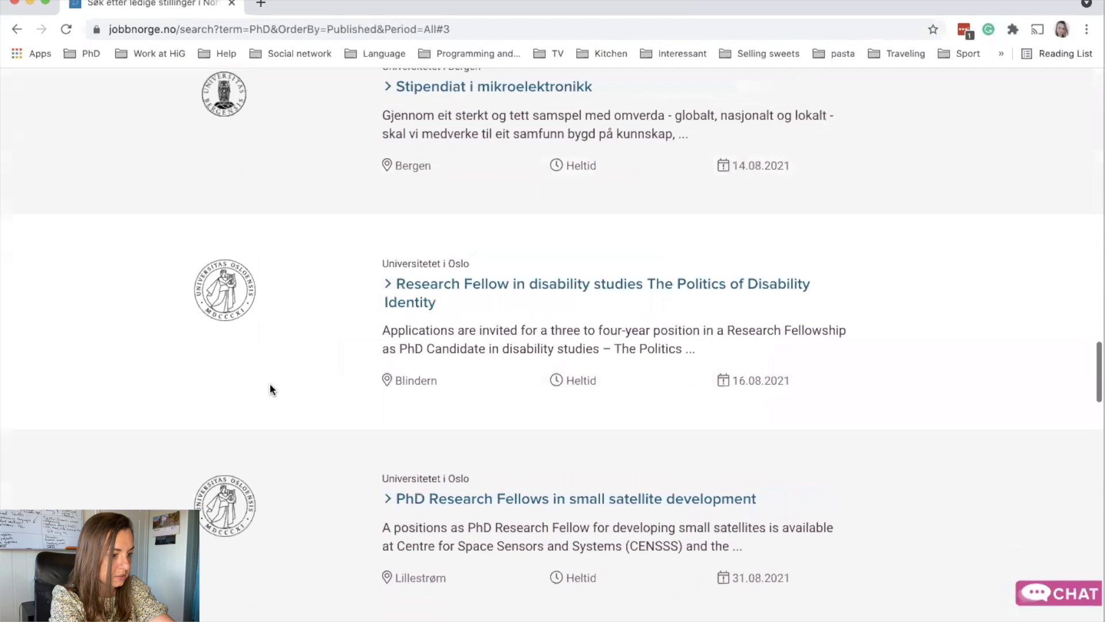
scroll(420, 246, down, 7)
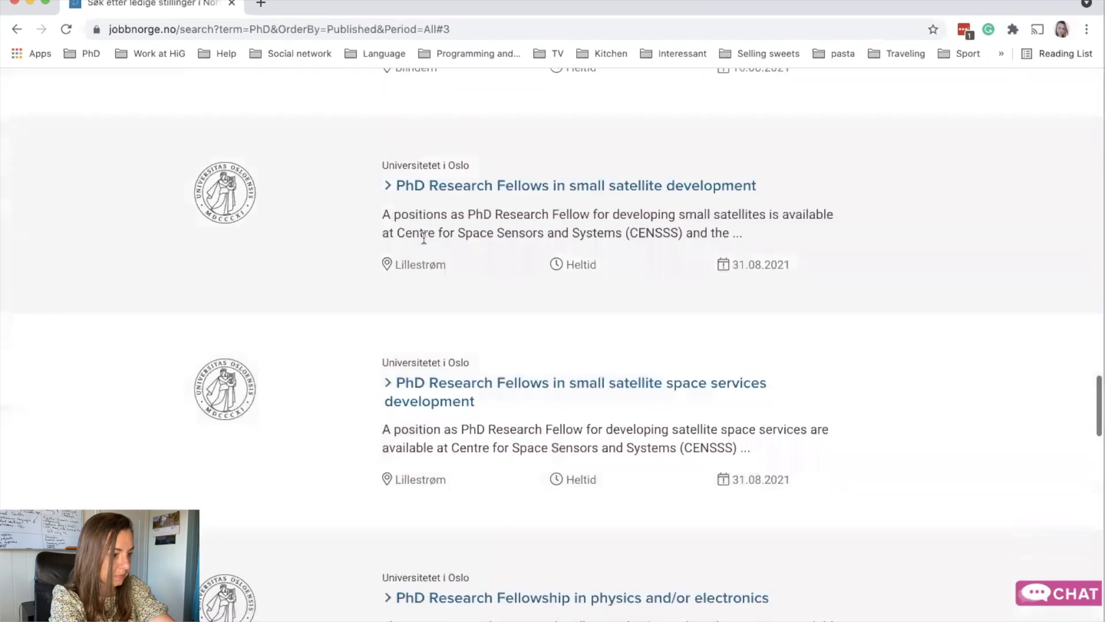
scroll(424, 239, down, 4)
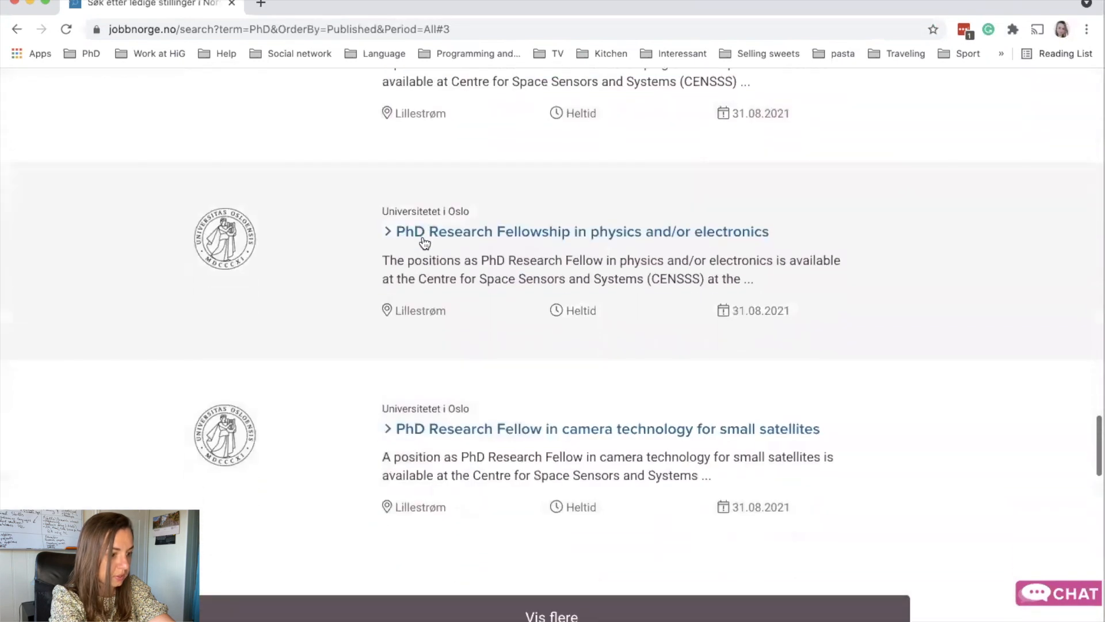
scroll(424, 239, down, 4)
scroll(425, 243, up, 12)
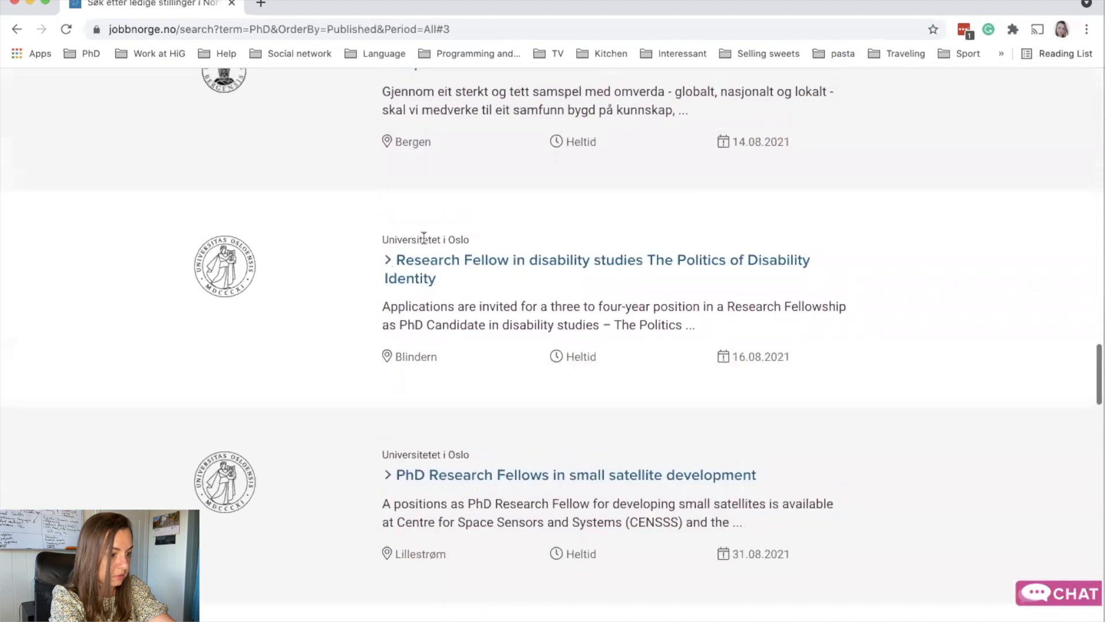
click(718, 155)
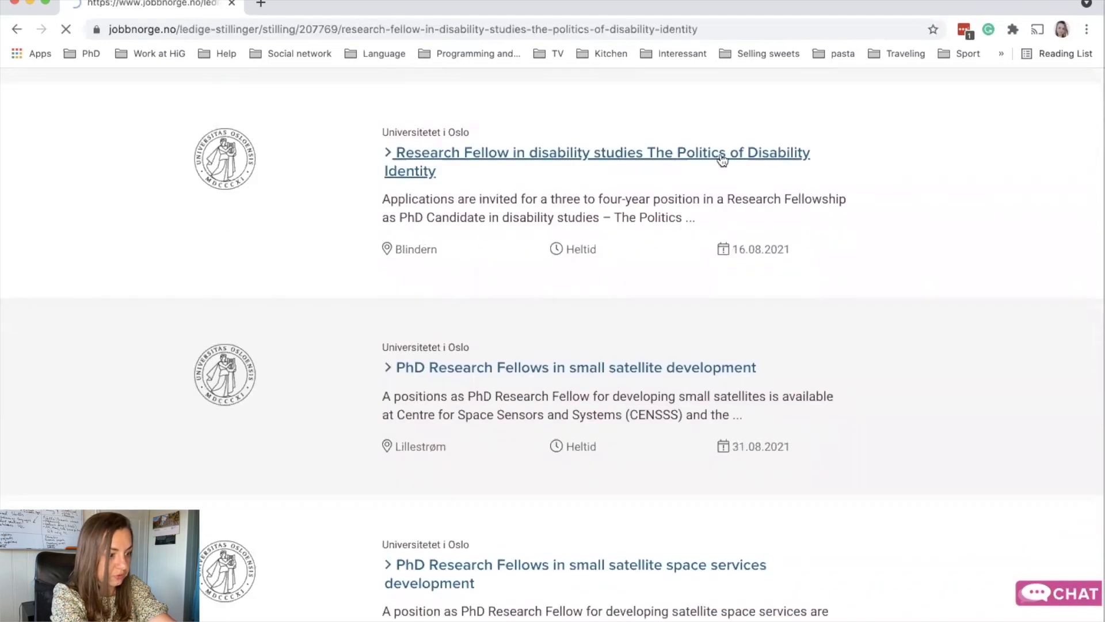
- Read the position details and qualification requirements, highlighting the minimum grade and Scandinavian language requirements
scroll(327, 240, down, 3)
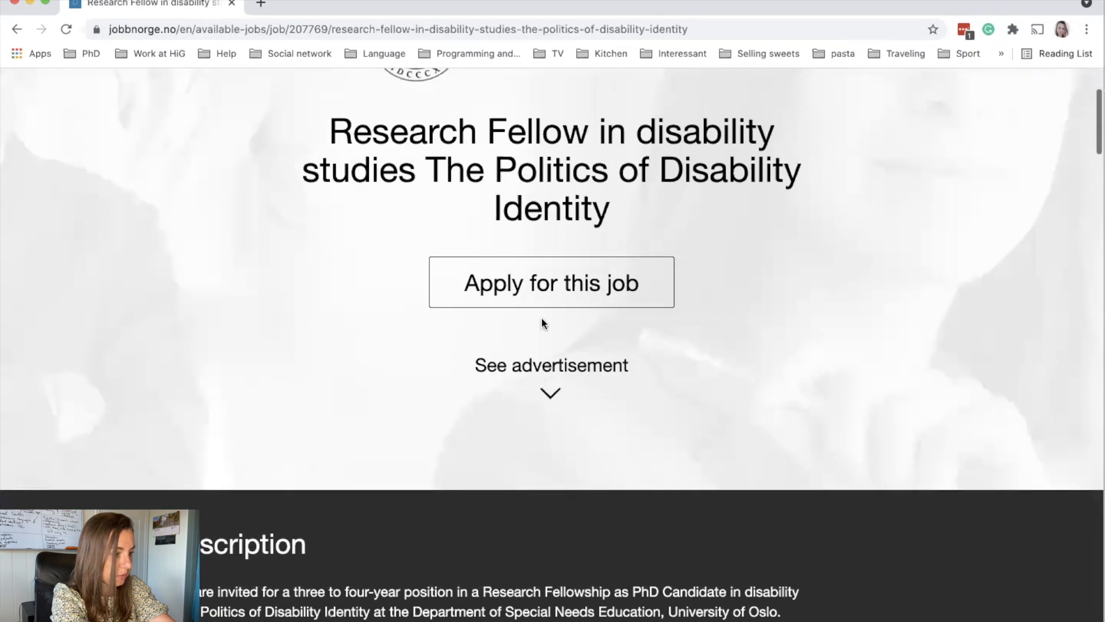
scroll(499, 407, down, 15)
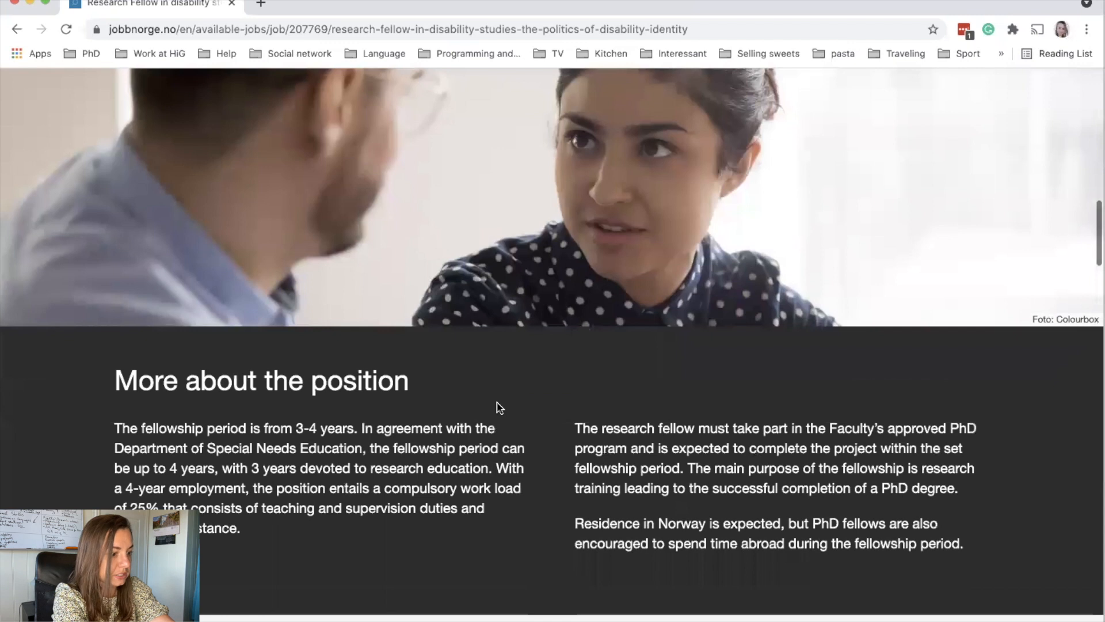
scroll(498, 407, down, 7)
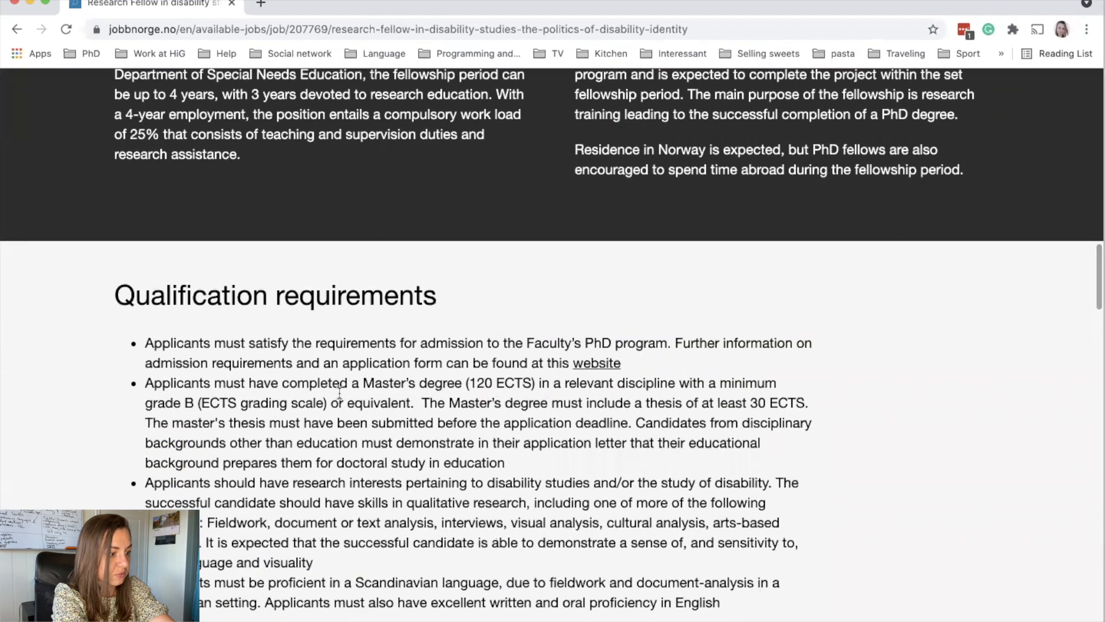
scroll(340, 393, down, 2)
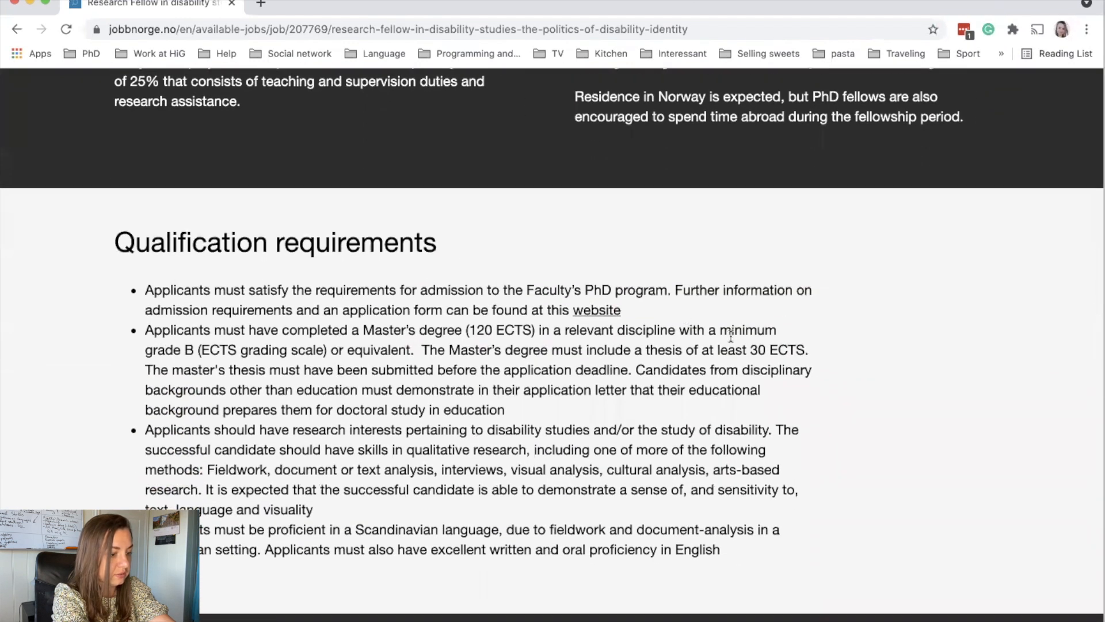
drag(720, 334, 418, 347)
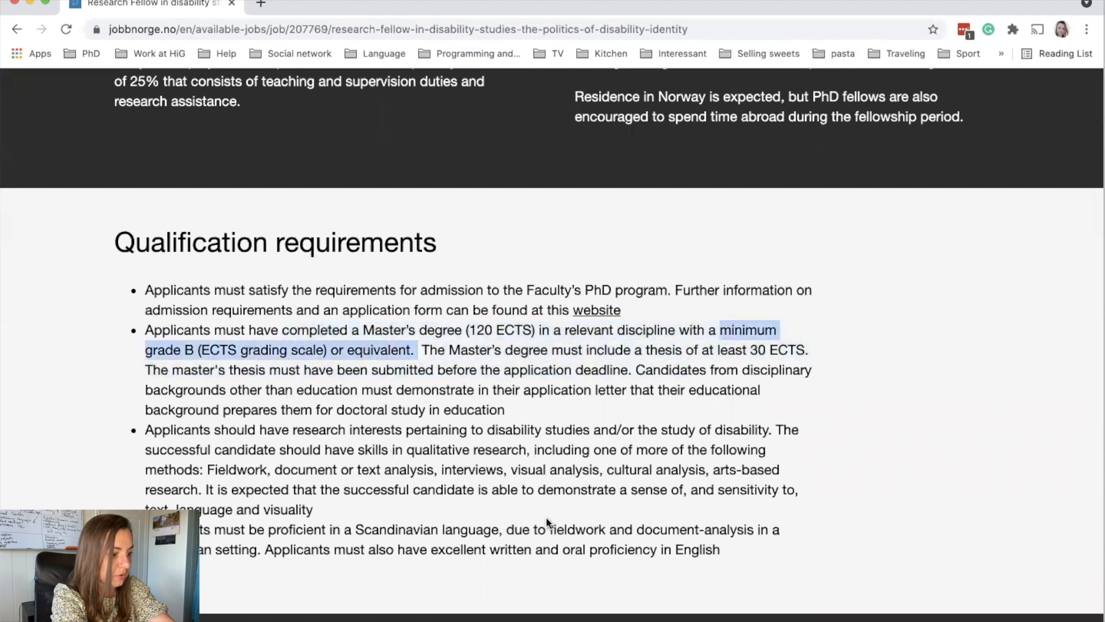
scroll(515, 382, down, 3)
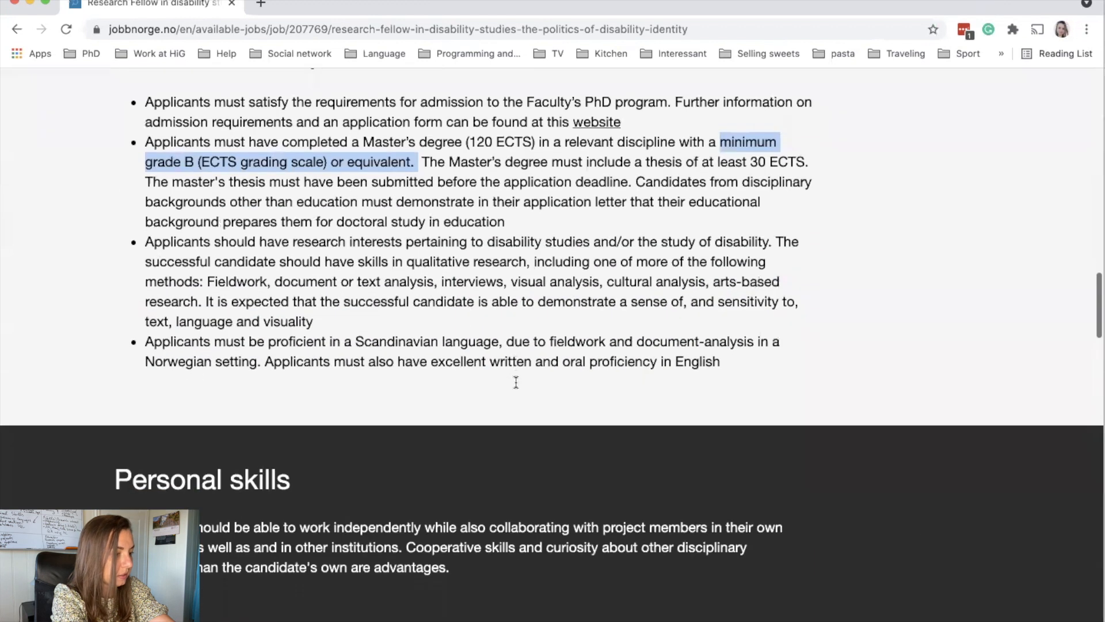
scroll(516, 382, up, 2)
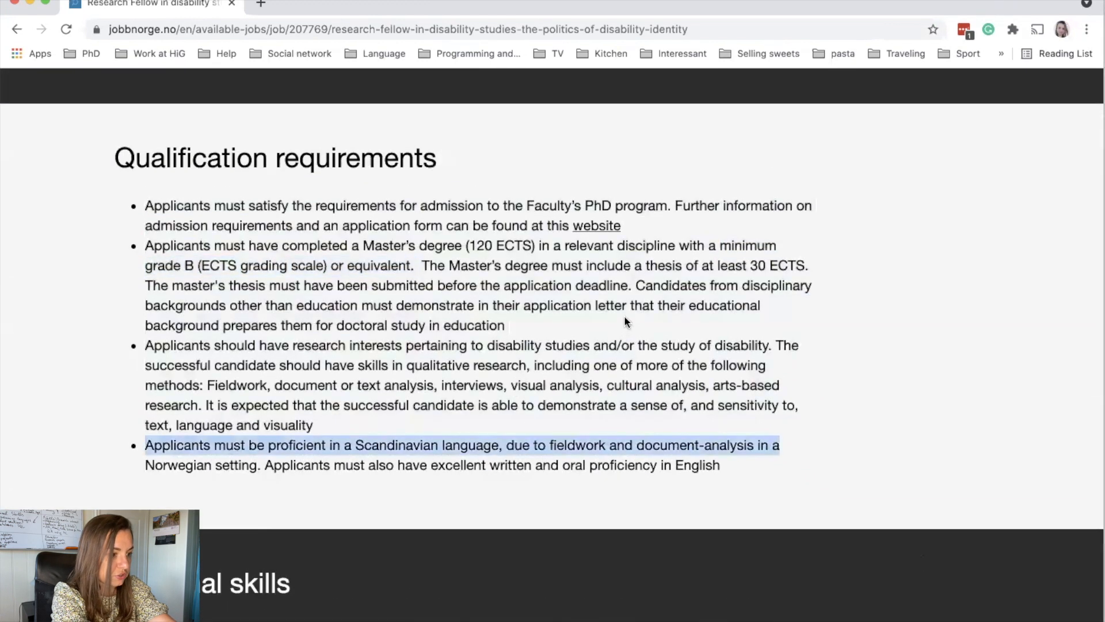
click(624, 315)
- Start an application for the disability studies Research Fellow position
scroll(624, 316, up, 7)
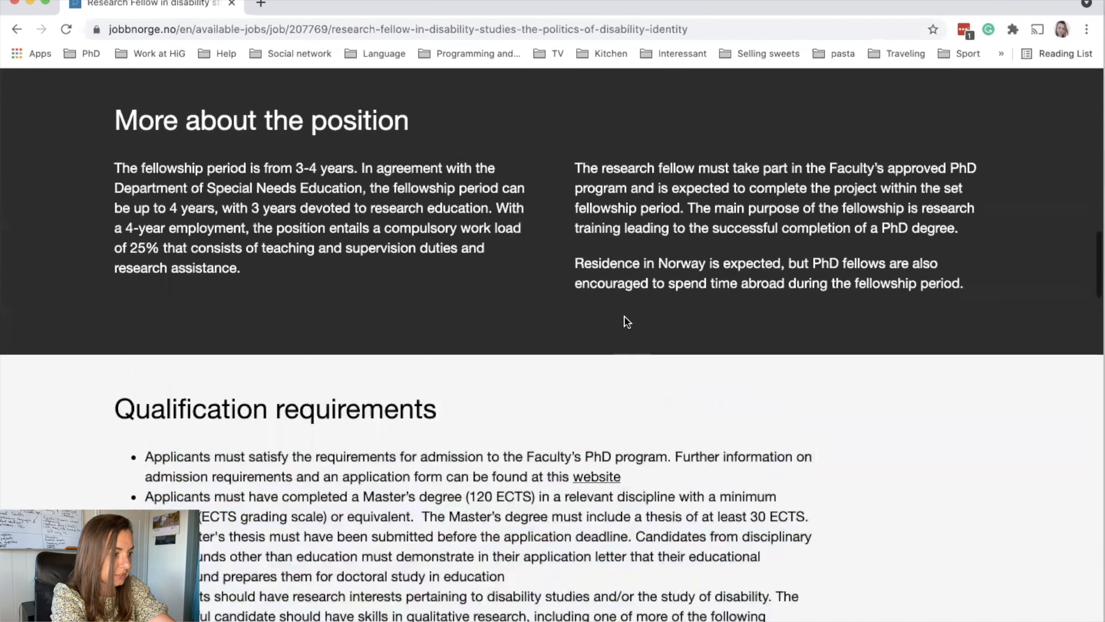
scroll(628, 321, up, 15)
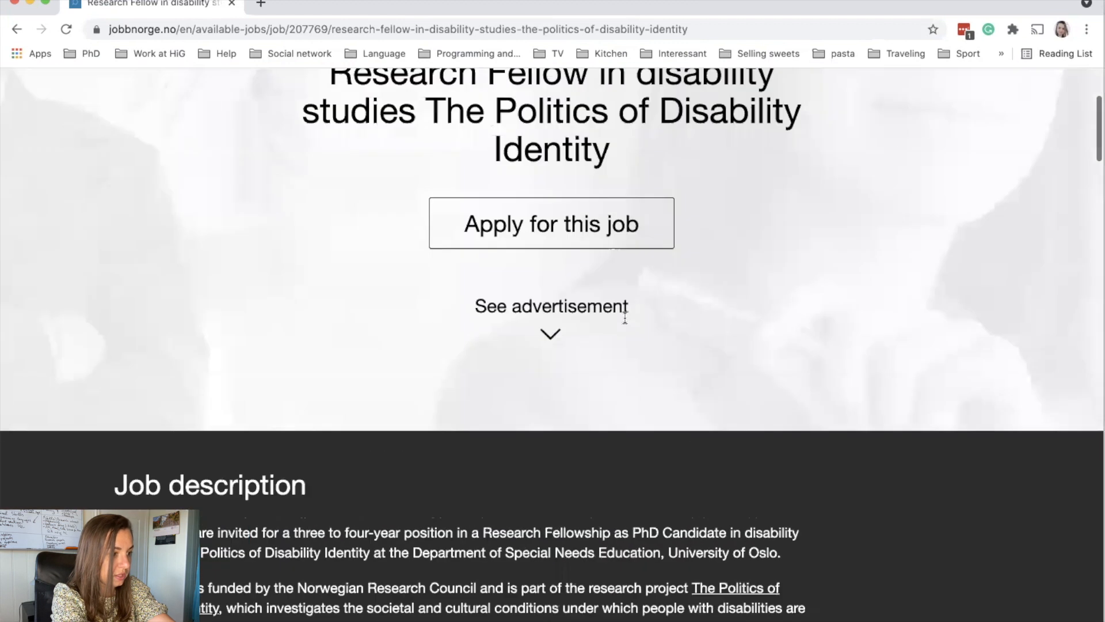
scroll(625, 316, up, 3)
click(575, 381)
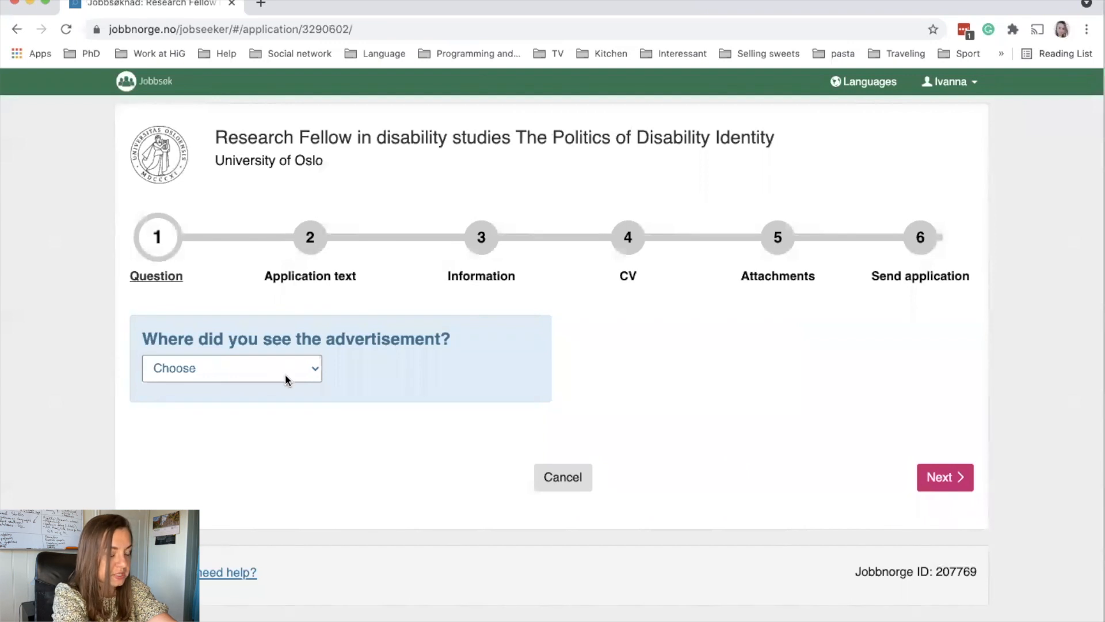
- Answer where the advertisement was seen with Jobbnorge.no and proceed to the application text stage
click(306, 374)
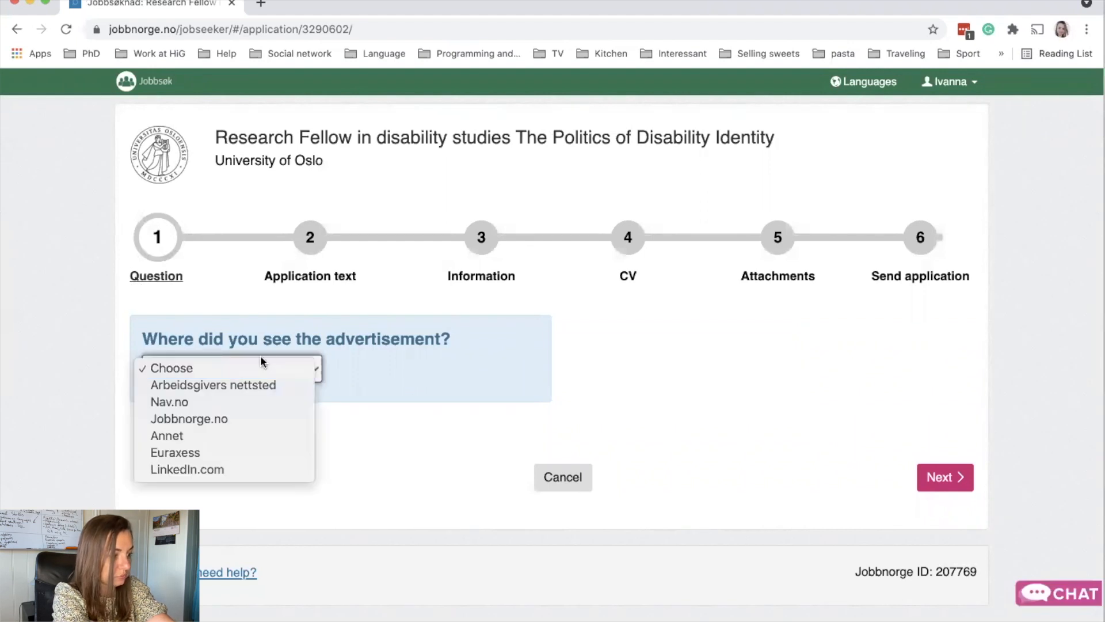
click(208, 420)
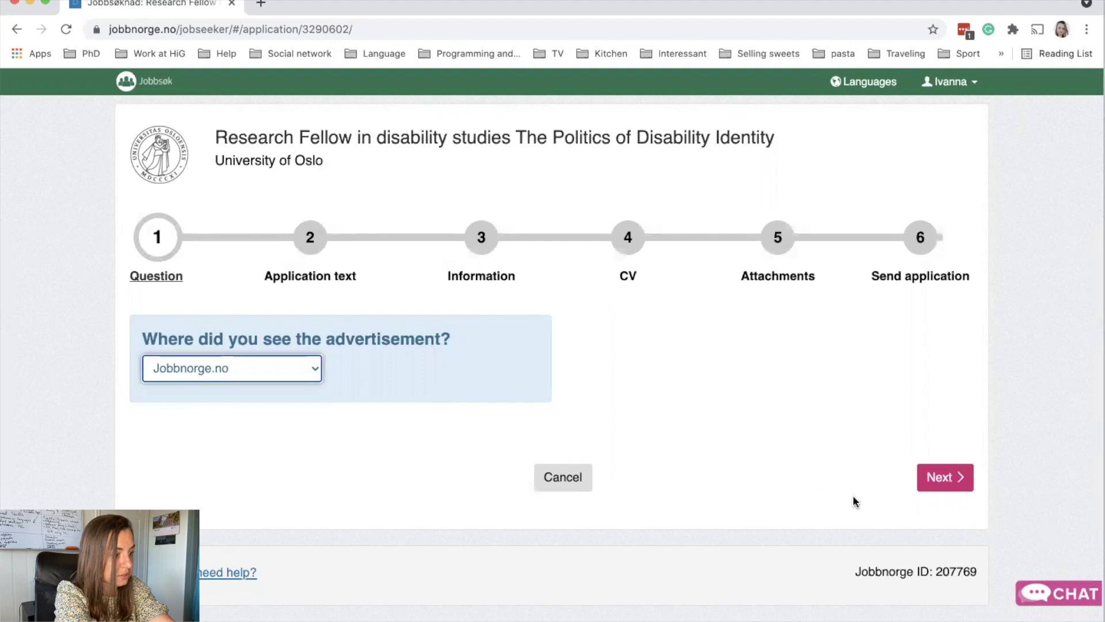
click(942, 482)
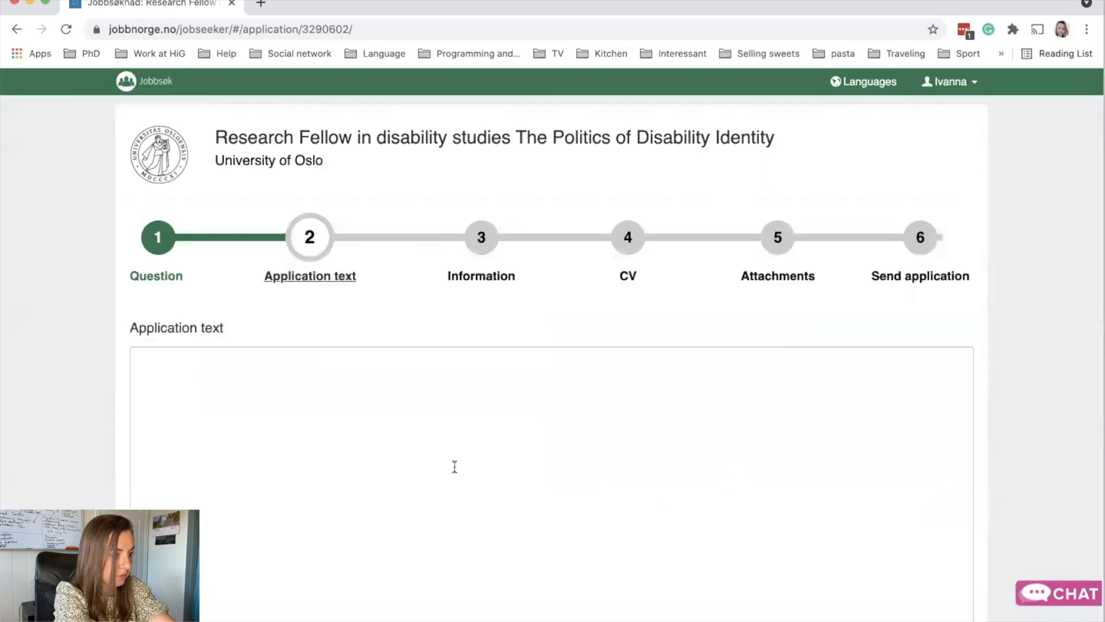
- Enter "1. Who you are." as the first line of the application text
scroll(450, 439, down, 3)
click(187, 250)
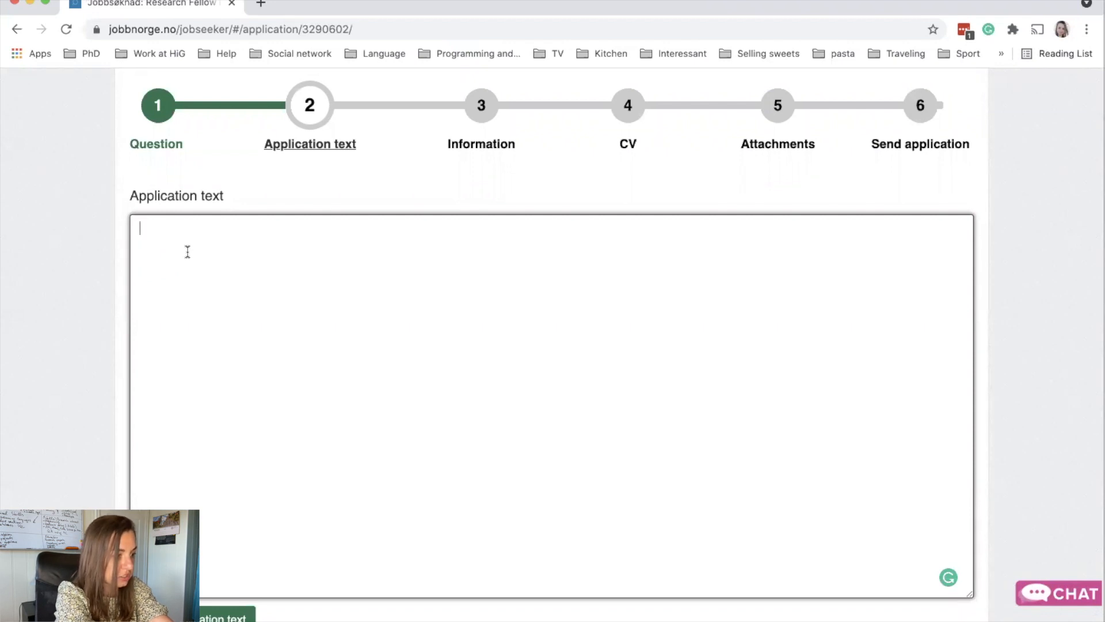
text(1. Wh)
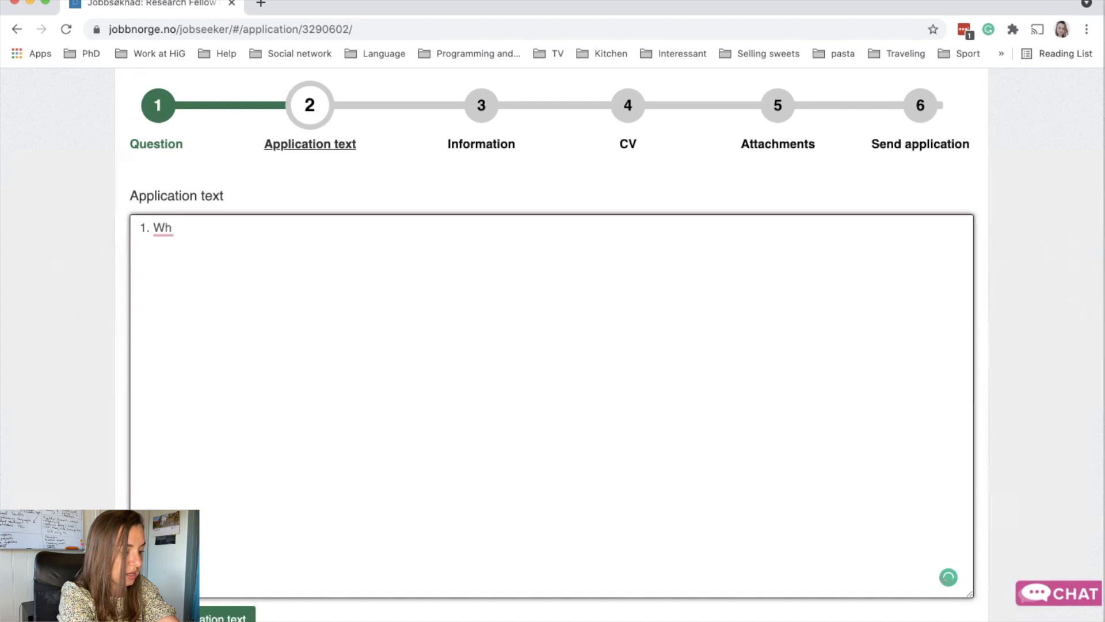
text(o you )
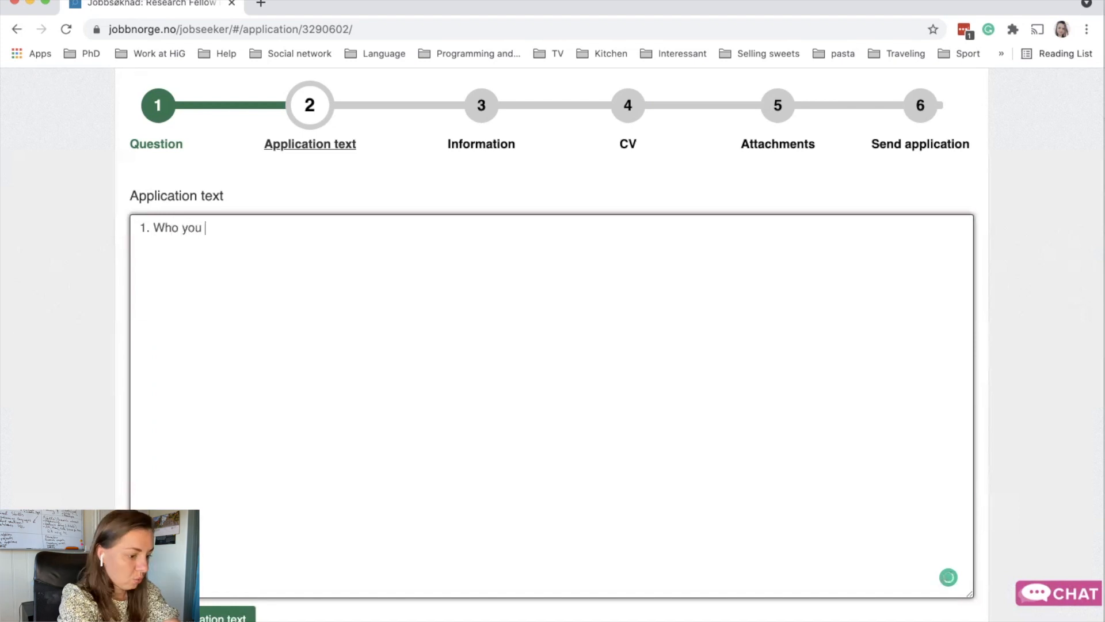
text(are.)
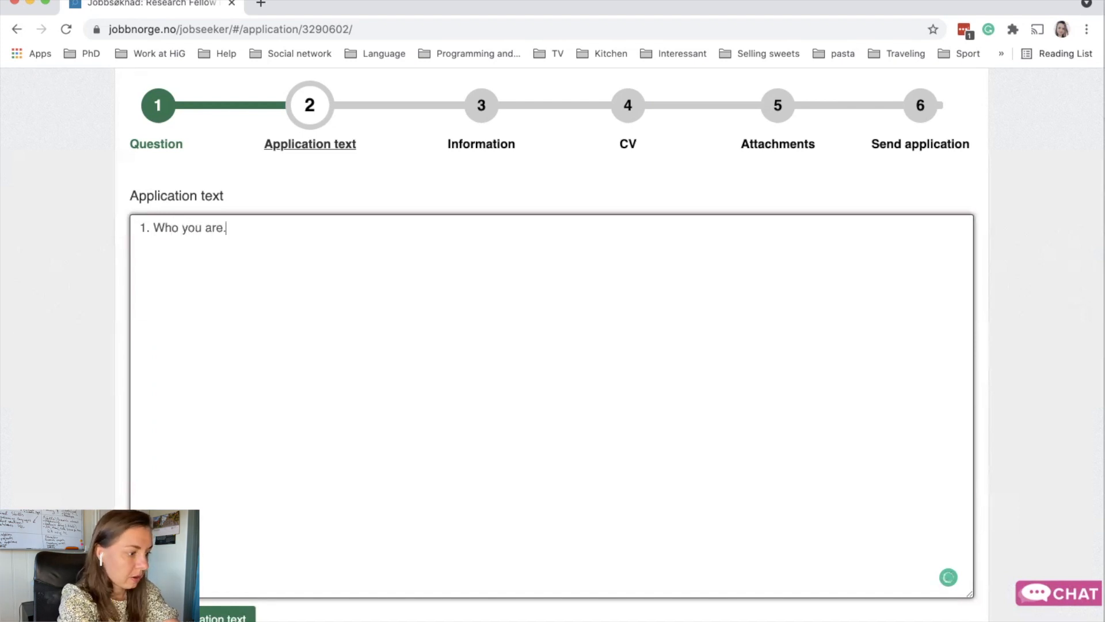
- Reword the first line of the application text as "1. Who are you" and begin a new line
key(BackSpace)
key(BackSpace)
key(BackSpace)
key(BackSpace)
key(BackSpace)
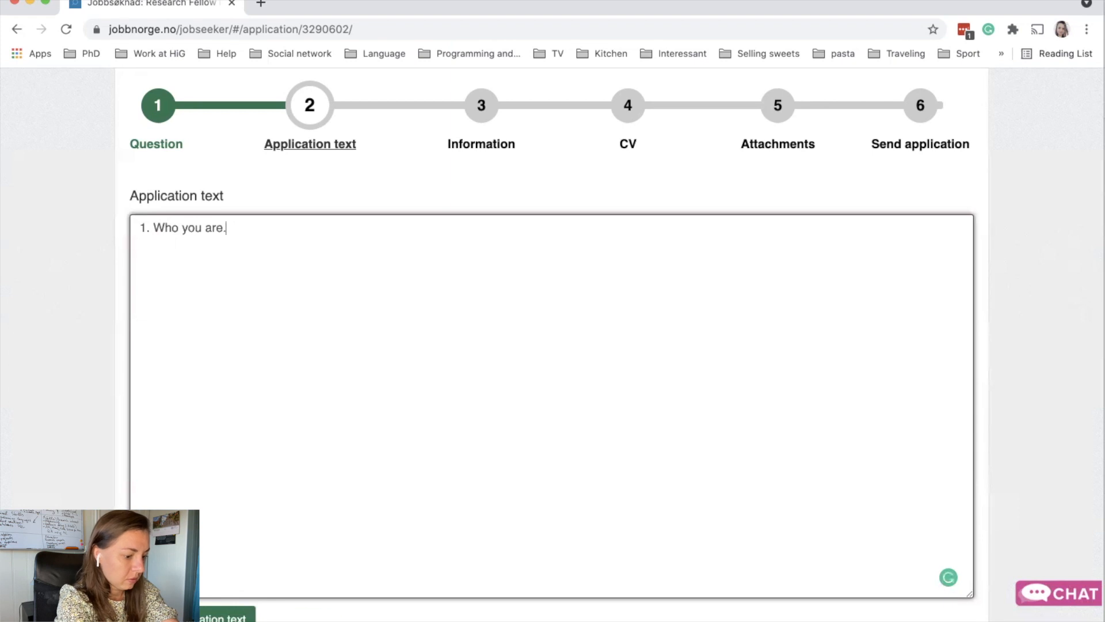
key(BackSpace)
key(BackSpace)
text(are you)
key(Return)
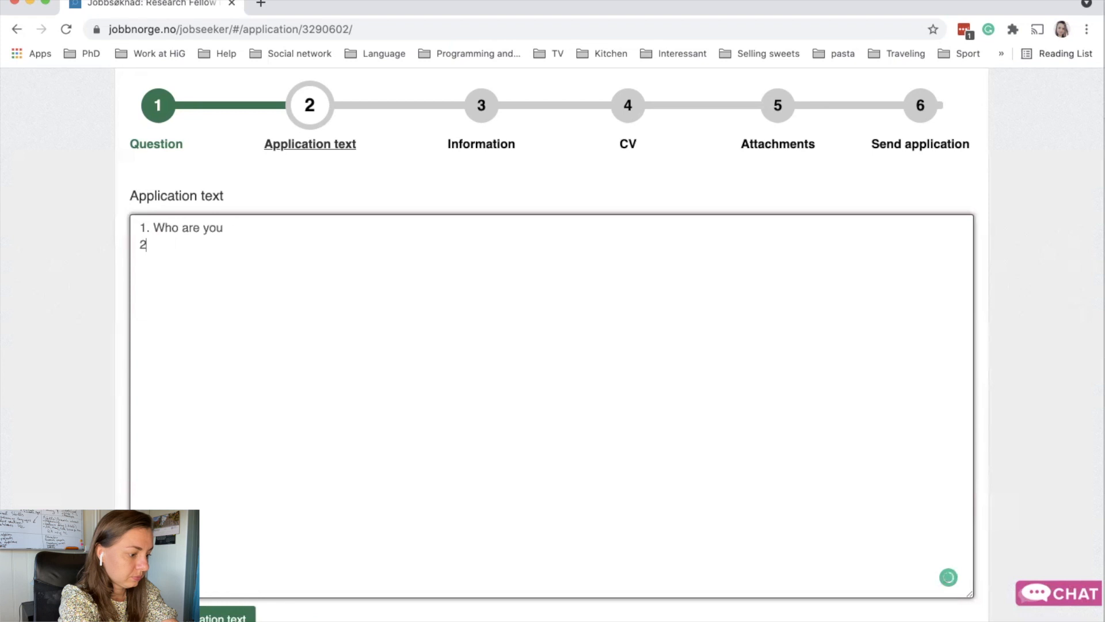
- Complete the second line of the application text as "2. Where have you found this position." and begin a new line
text(Where ha)
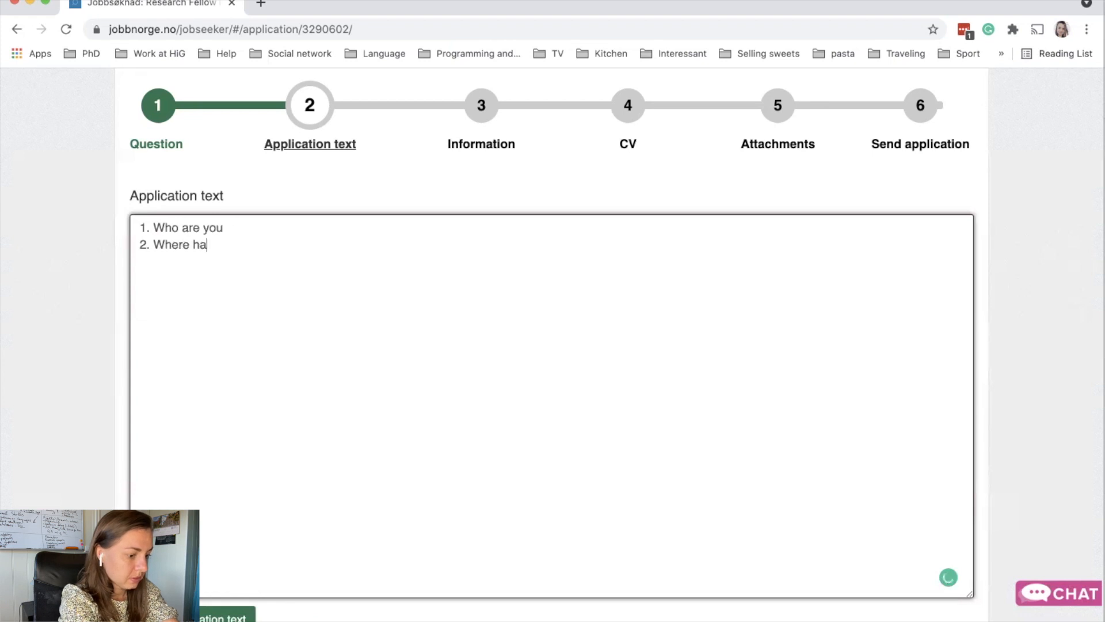
text(ve you found)
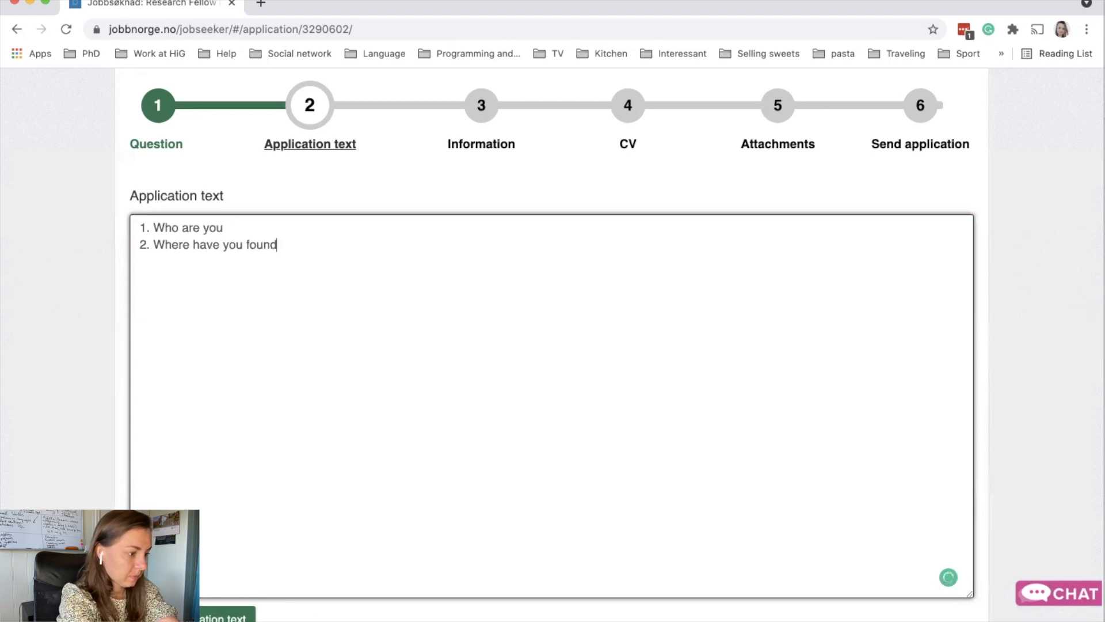
text( this position.)
key(Return)
- Add "3. Why do you suit this position?" as the third line of the application text
text(W)
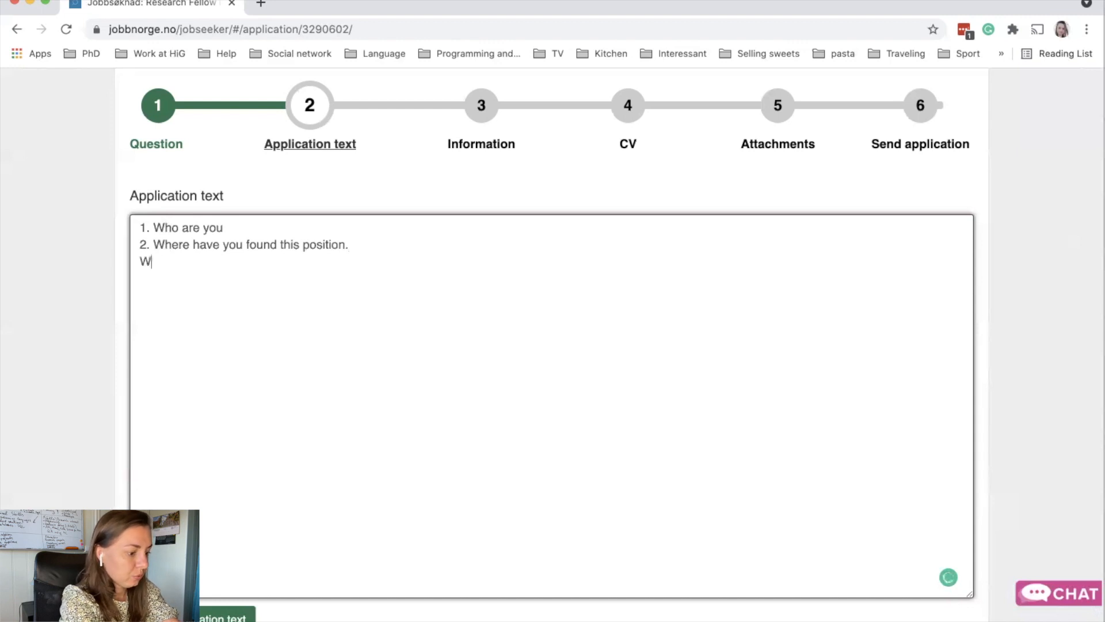
text(hy do you)
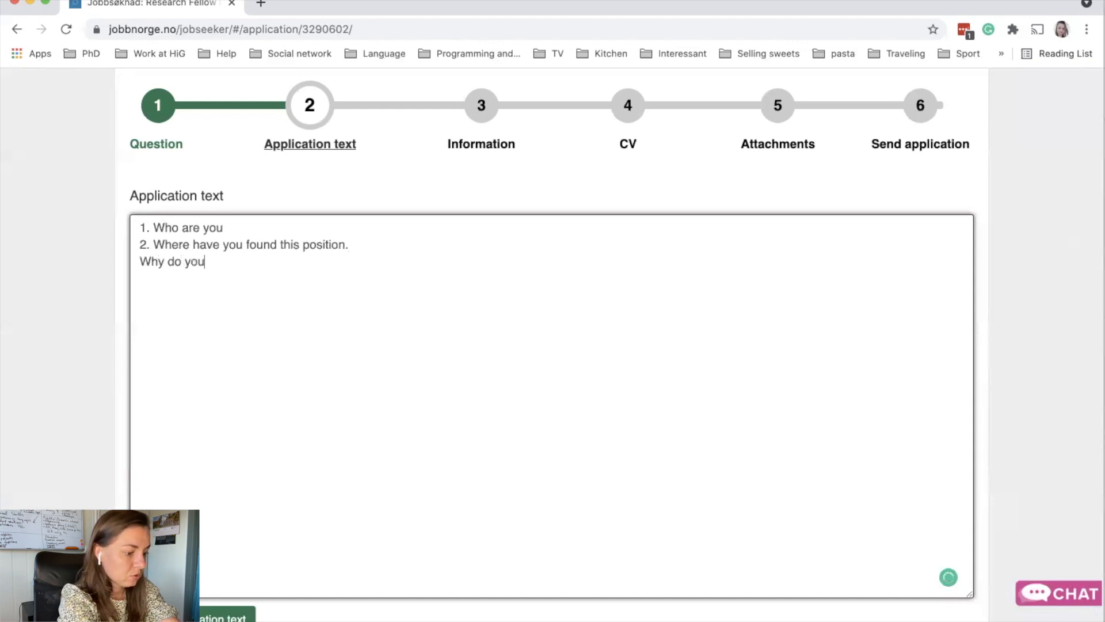
text( suit this position)
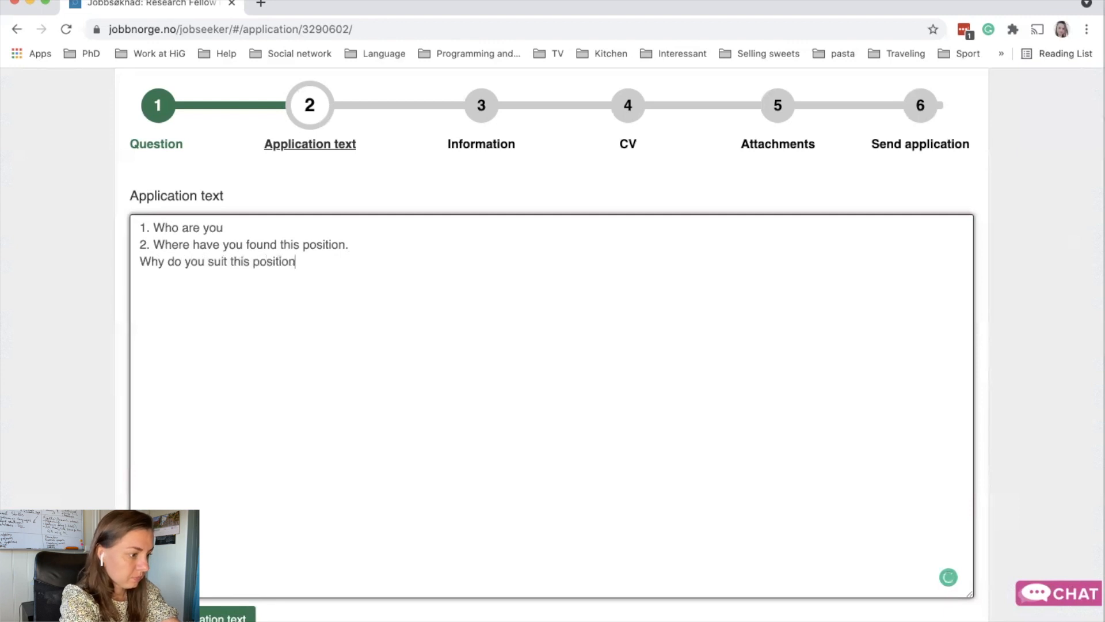
text(?)
key(Return)
click(141, 262)
text(3.)
click(143, 275)
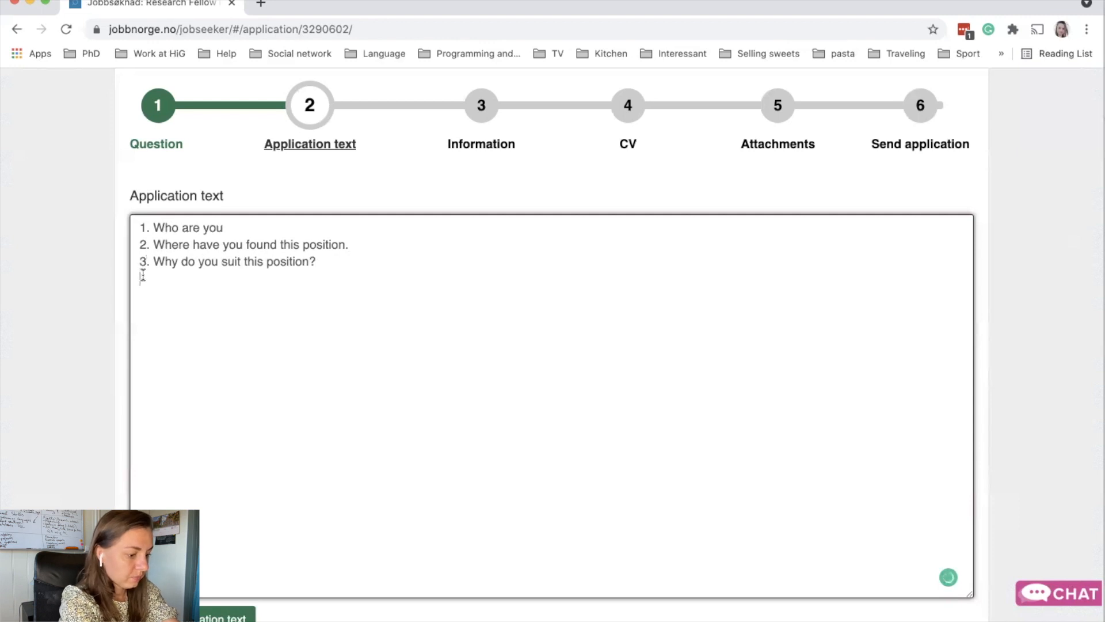
- Add "4. What is your motivation?" as the fourth line of the application text
text(4. Wha)
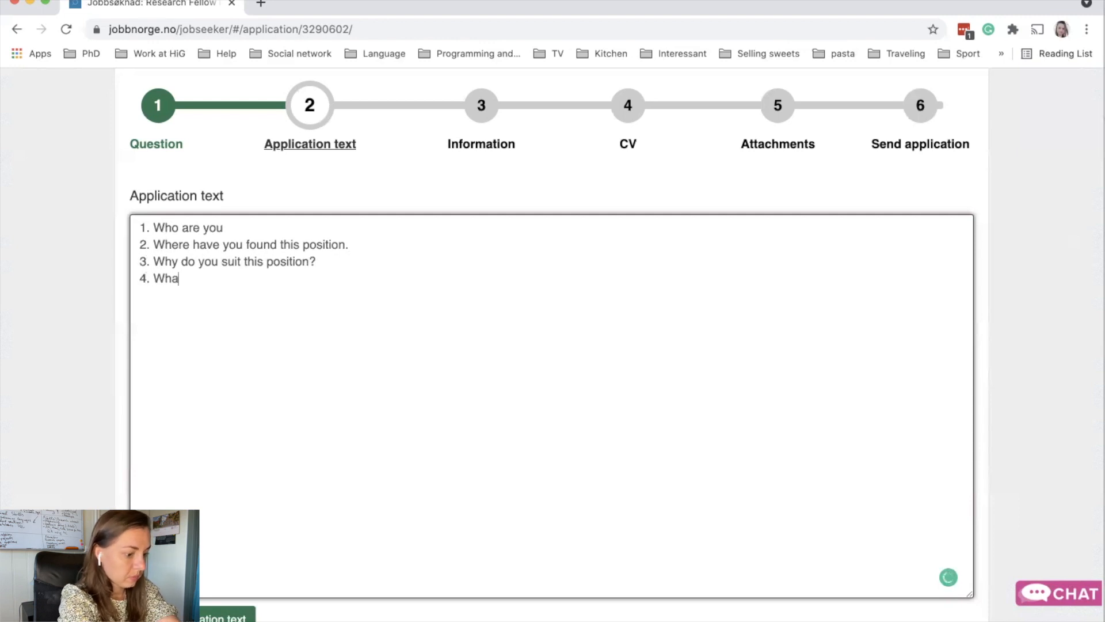
text(t is your m)
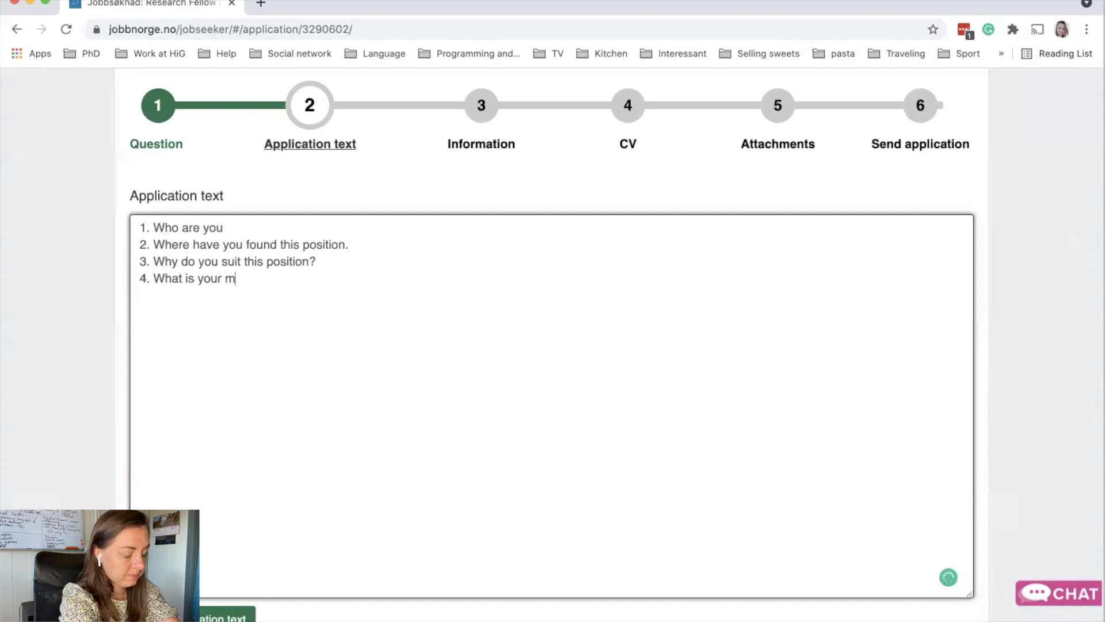
text(otivation)
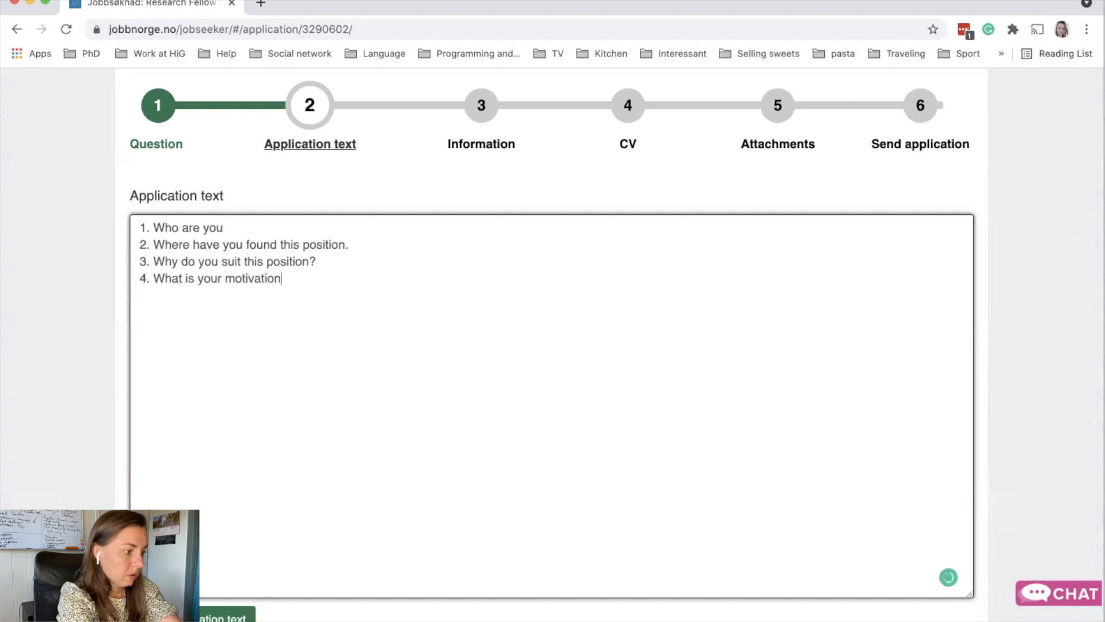
text(?)
key(Return)
- Add "5. Which skills you have that would beneficial for this position?" as the fifth line
text(5. Which )
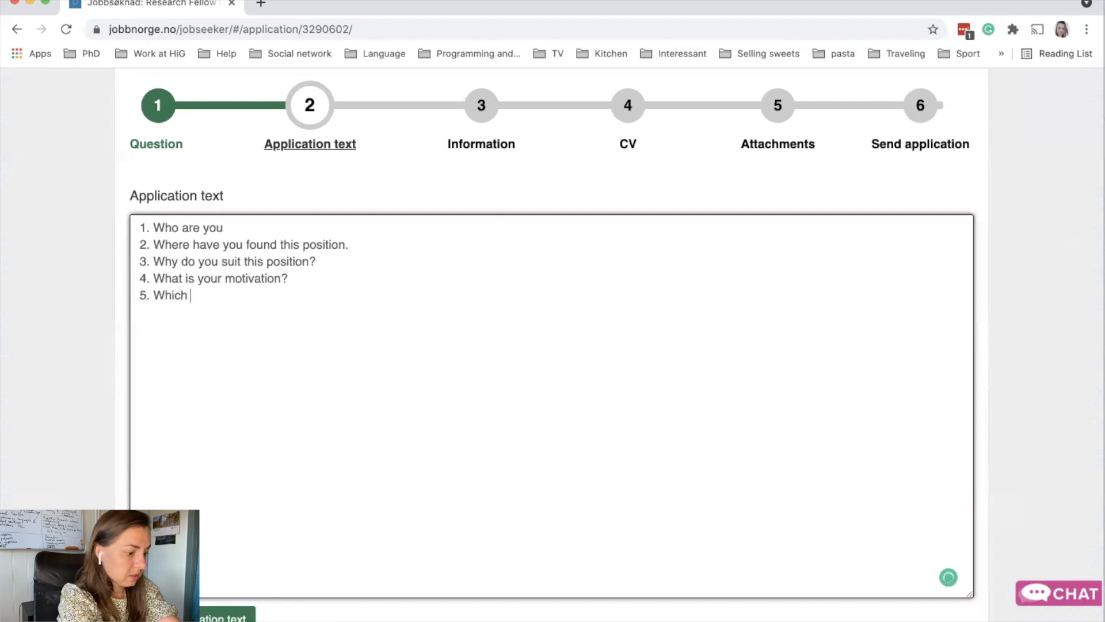
text(skills y)
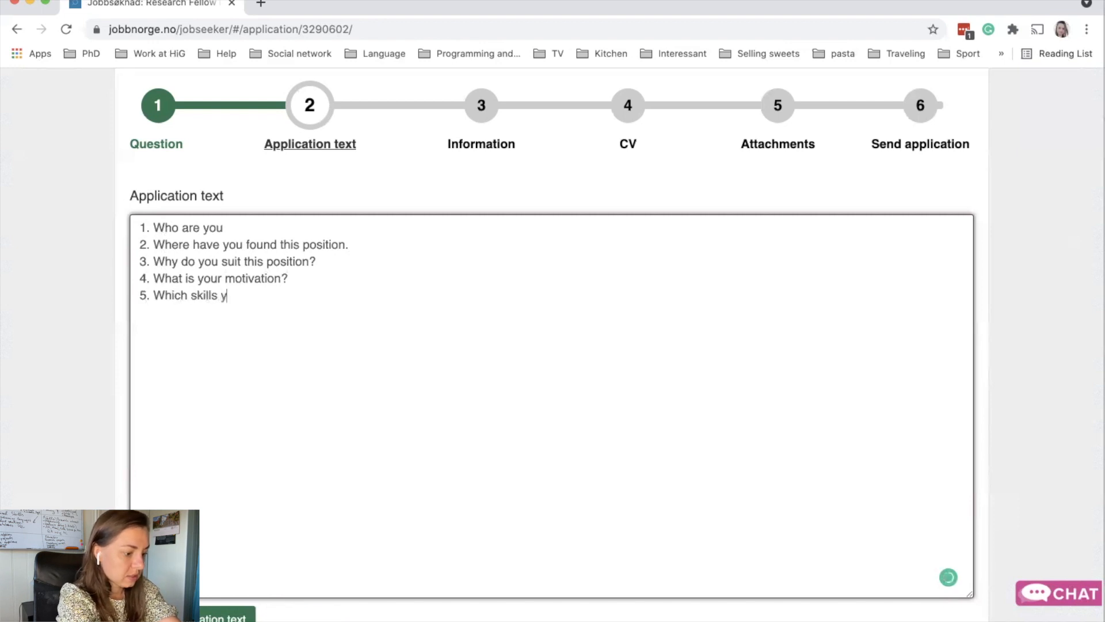
text(ou have that would be)
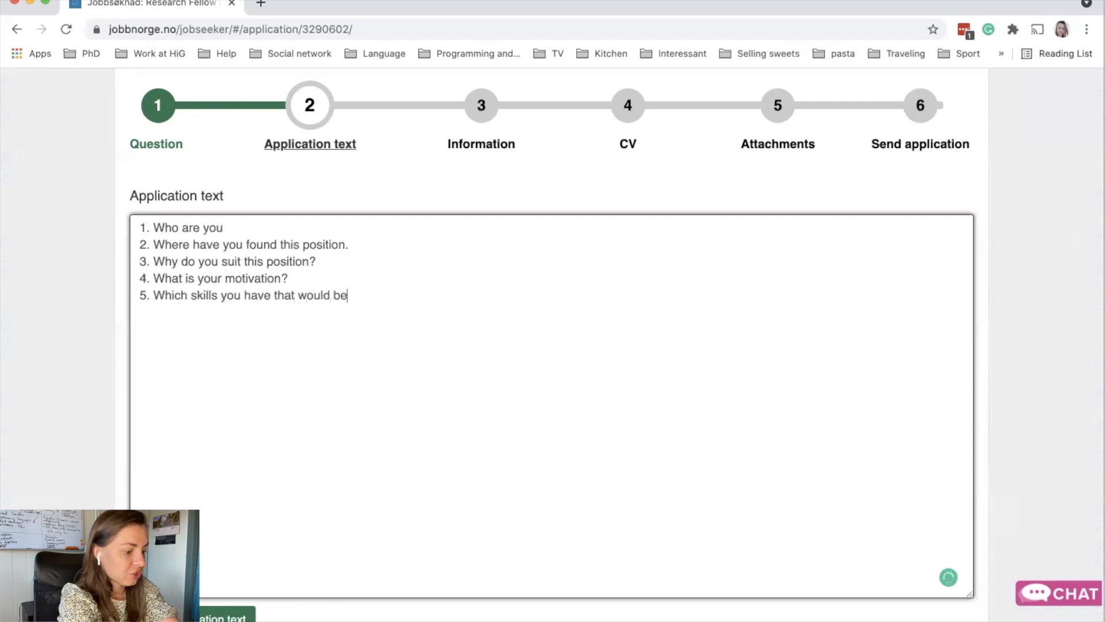
text(neficial )
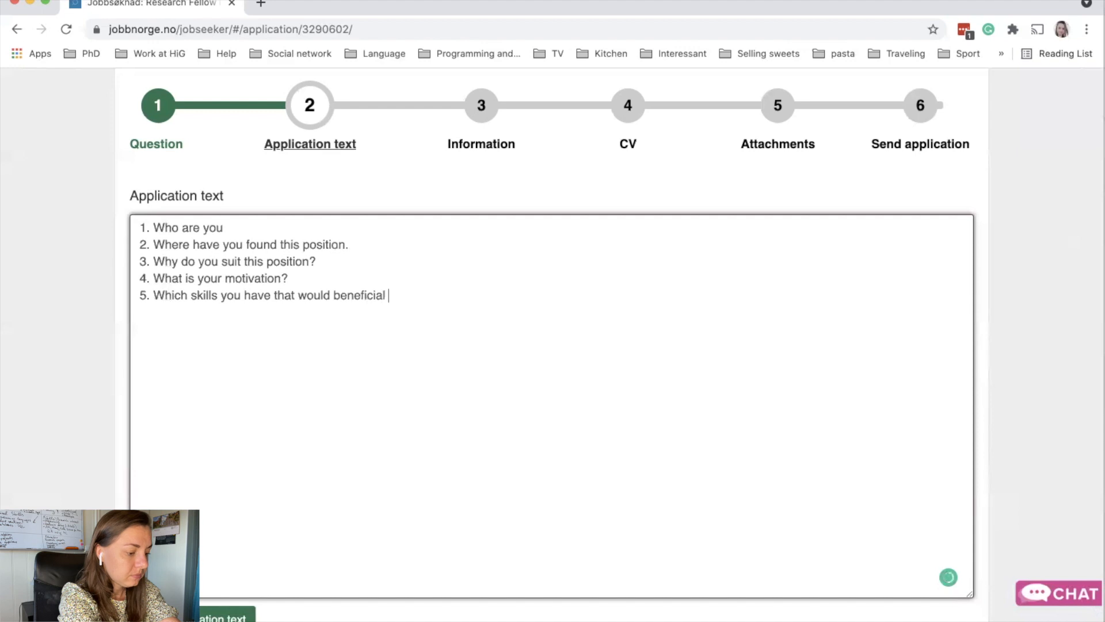
text(for this po)
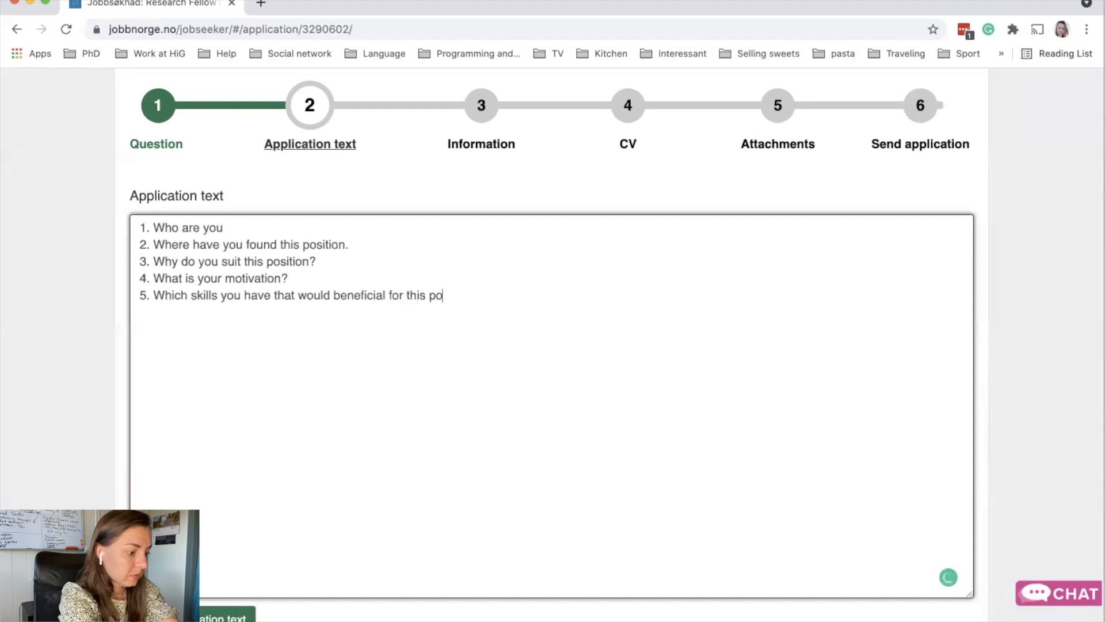
text(sition?)
key(Return)
- End the first two lines of the application text with question marks
click(248, 228)
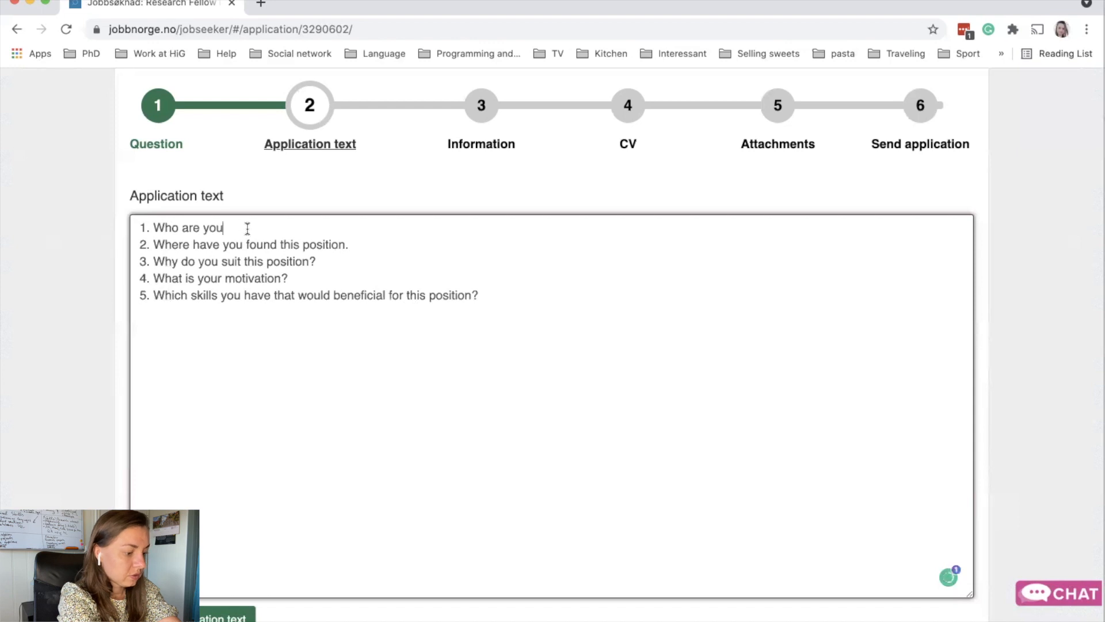
text(?)
click(357, 243)
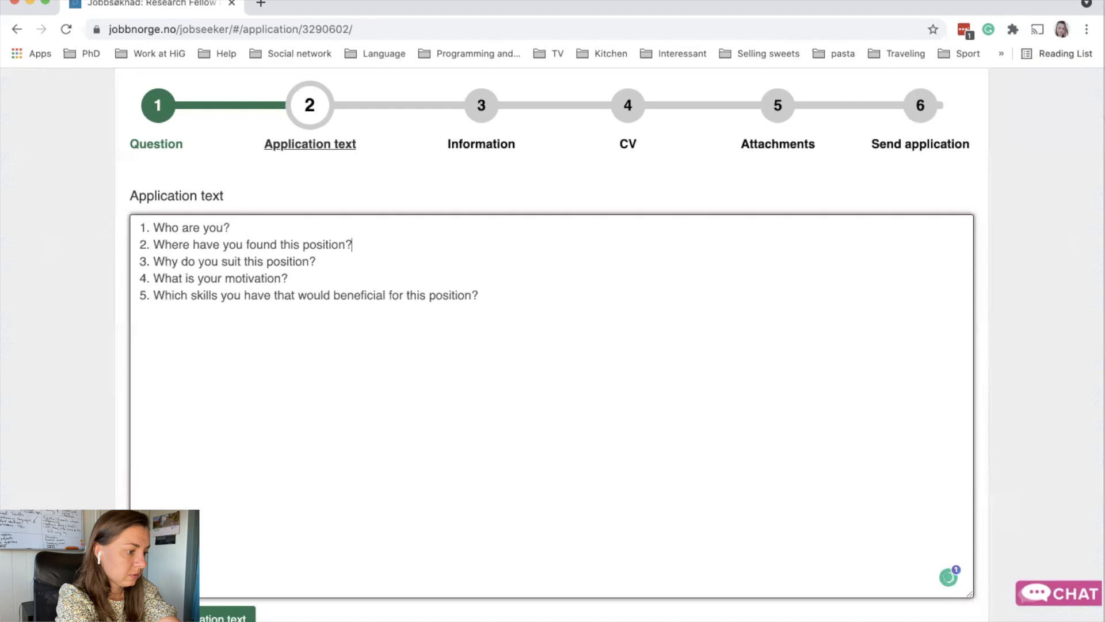
- Add "6. What is your experience" as the sixth line of the application text
click(496, 298)
key(Return)
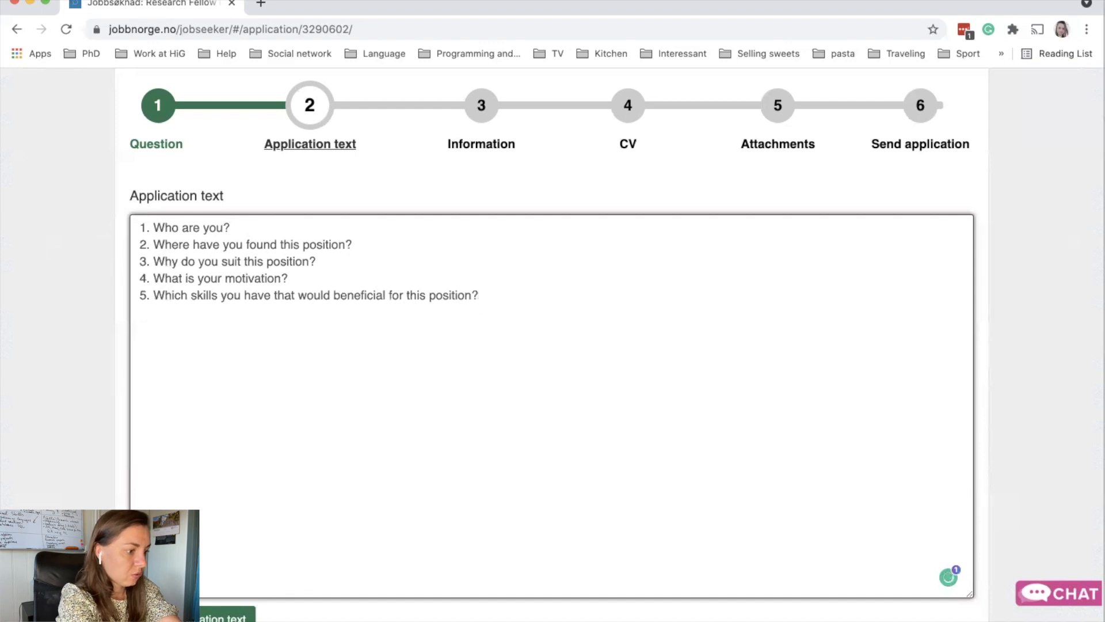
text(W)
key(BackSpace)
text(What is your experienc)
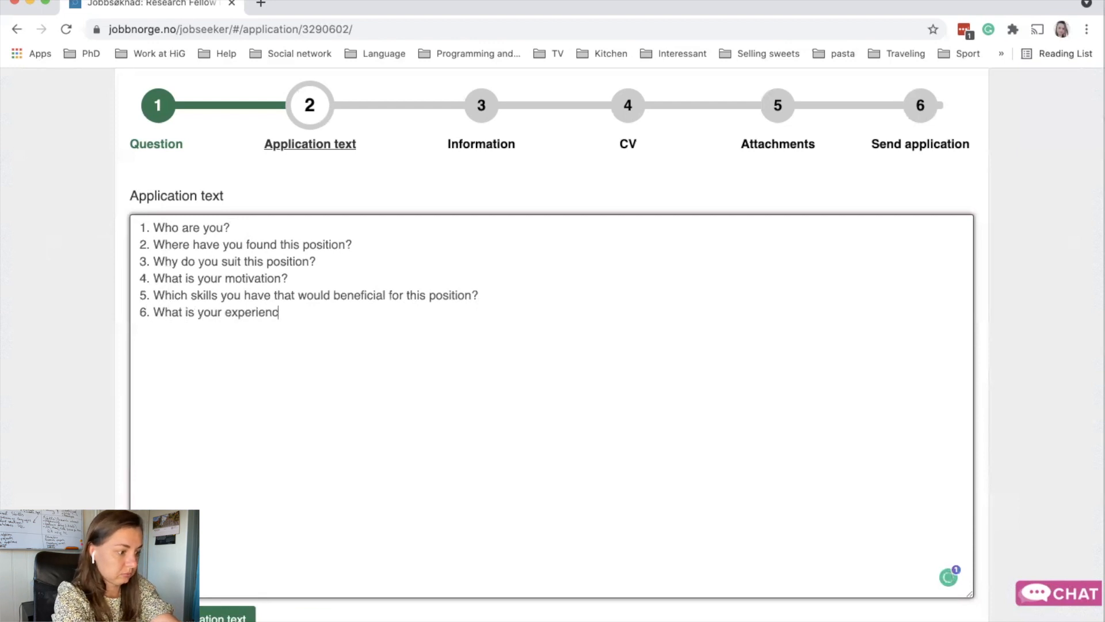
text(e)
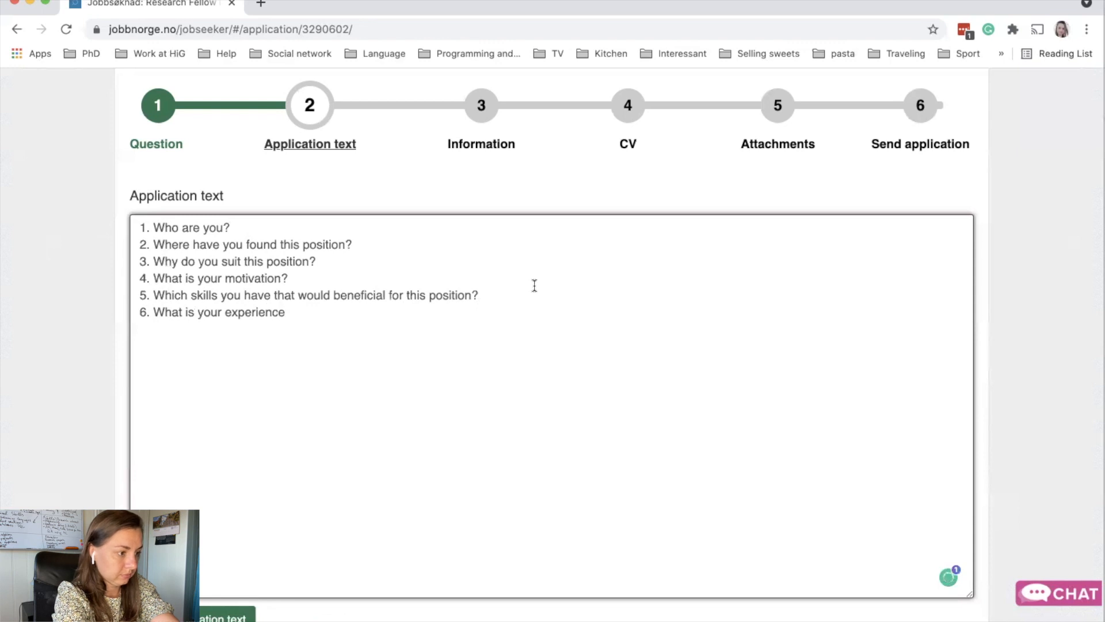
- Reword the sixth line as "6. Your experience that would be useful for this position"
drag(204, 312, 150, 312)
text(Y)
key(Left)
text(t)
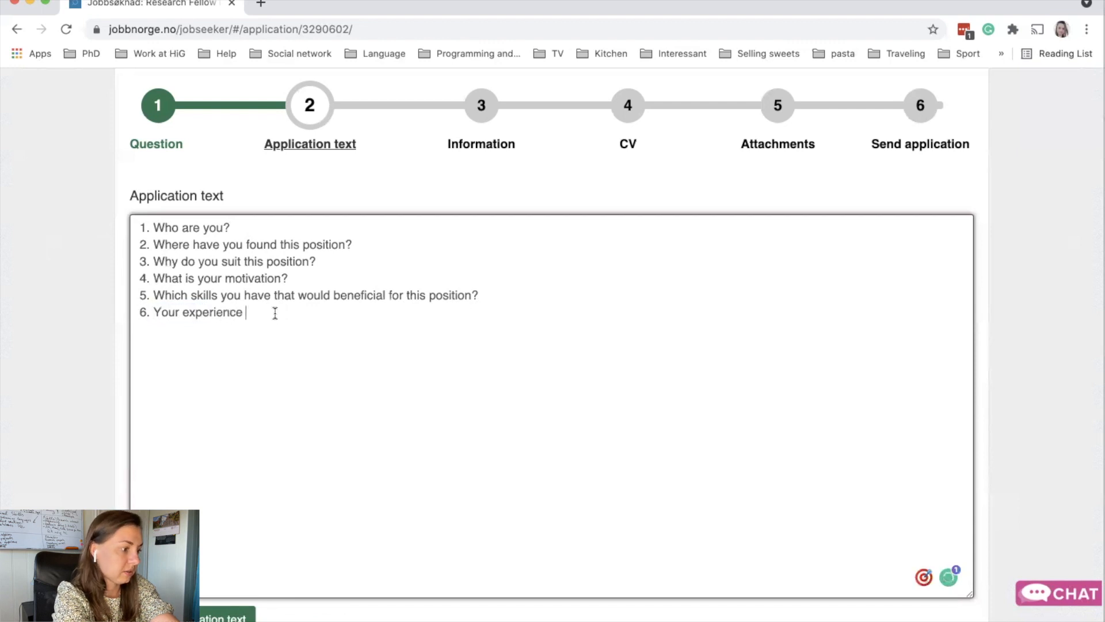
text(hat would)
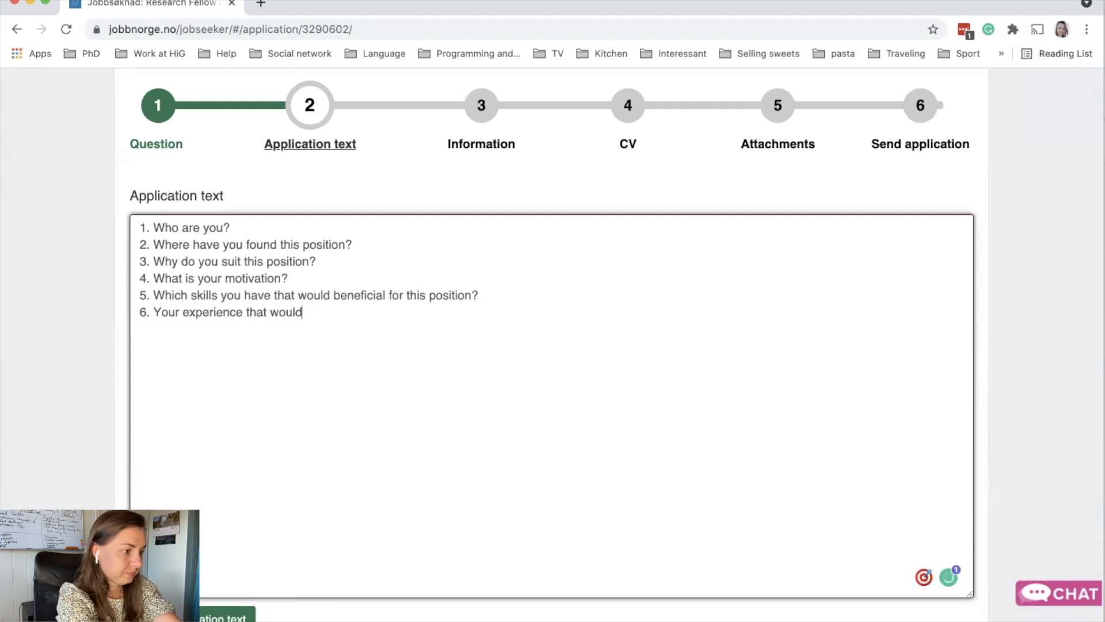
text( be useful)
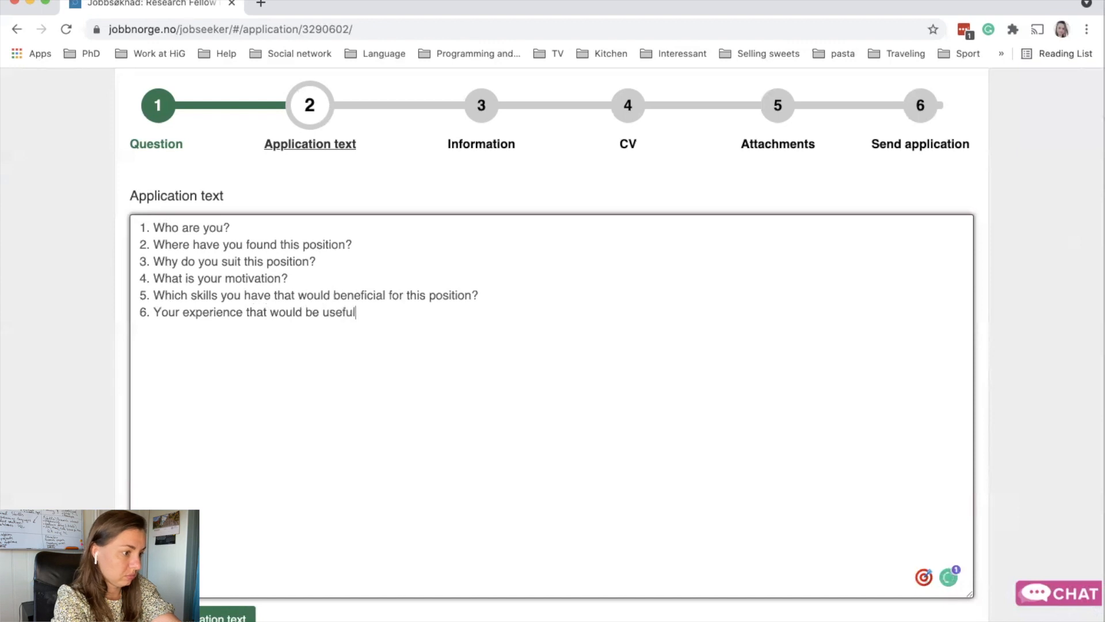
text( for this position )
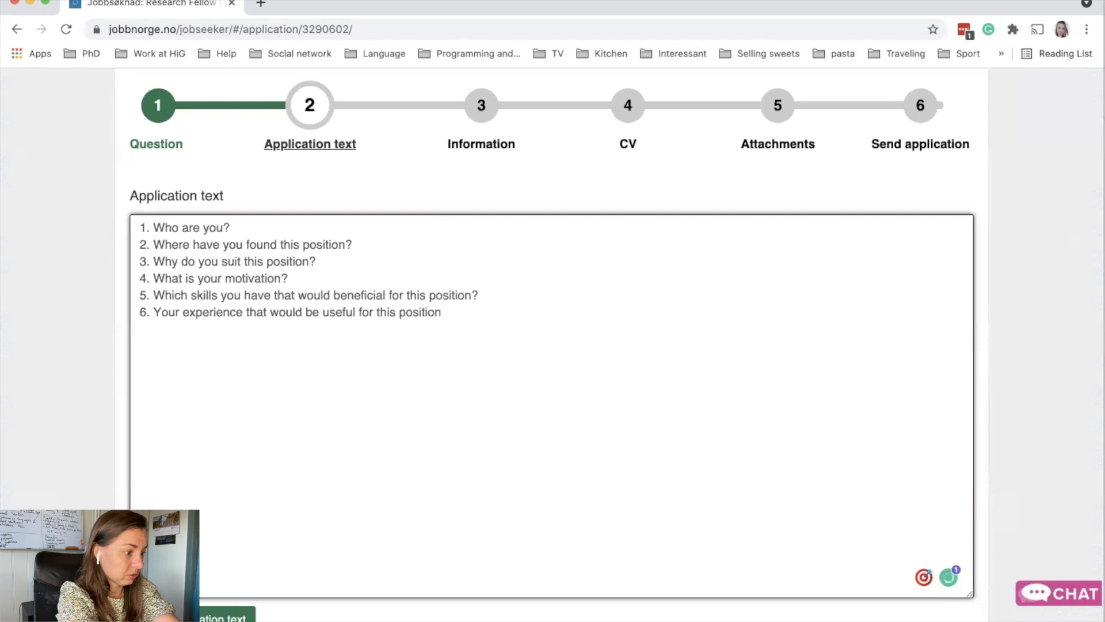
- Add "7. Some information about your hobbies." as the seventh line and proceed to the Information stage
text(7. )
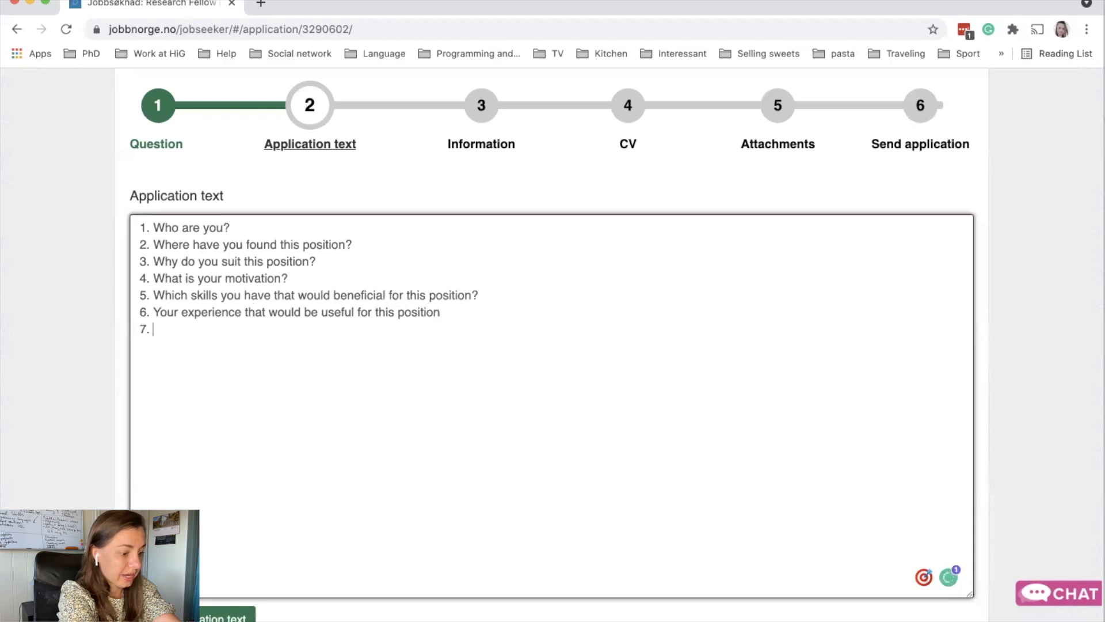
text(Some)
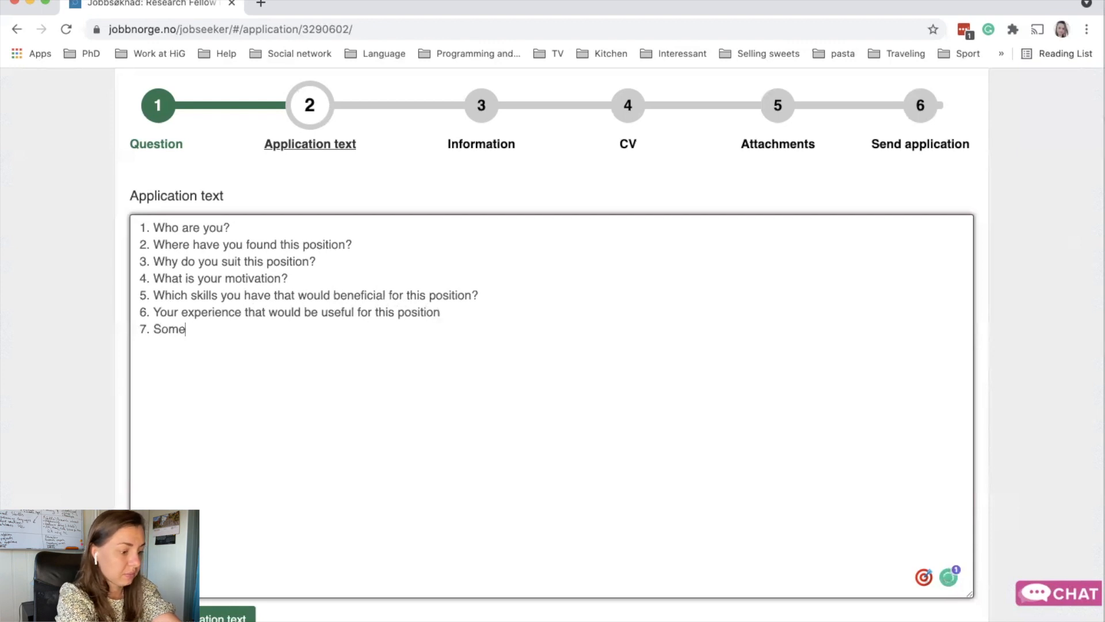
text( infor)
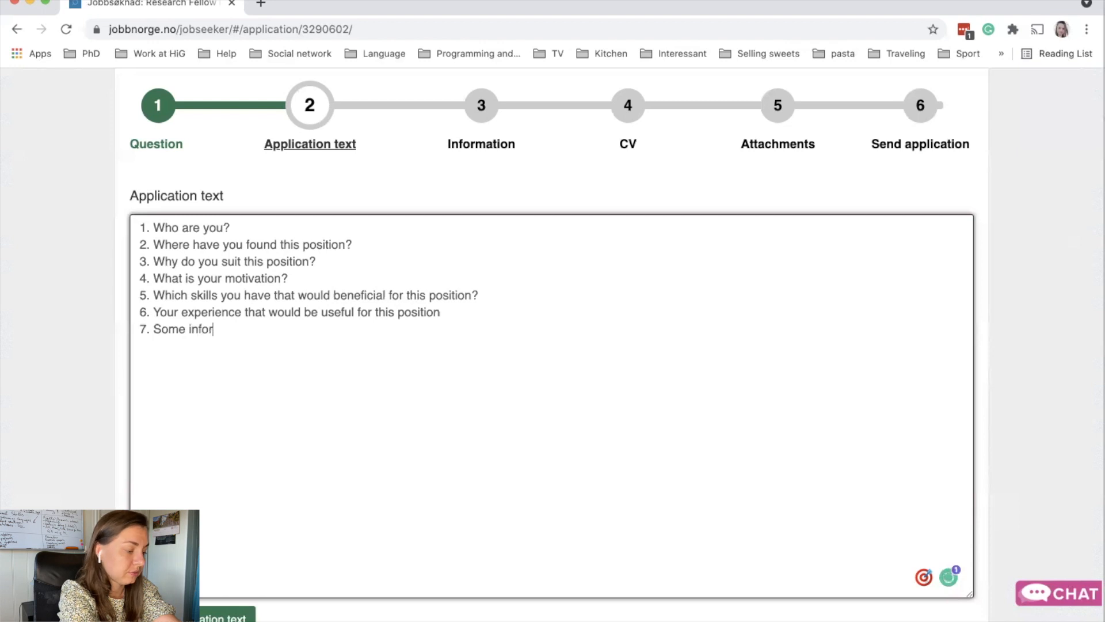
text(mation)
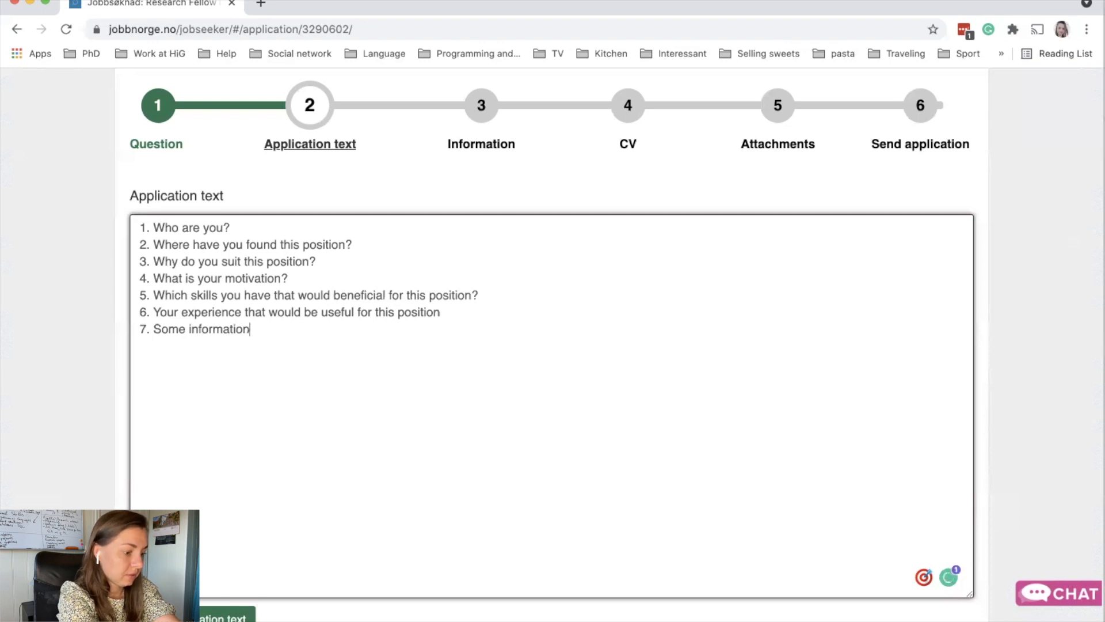
text( about)
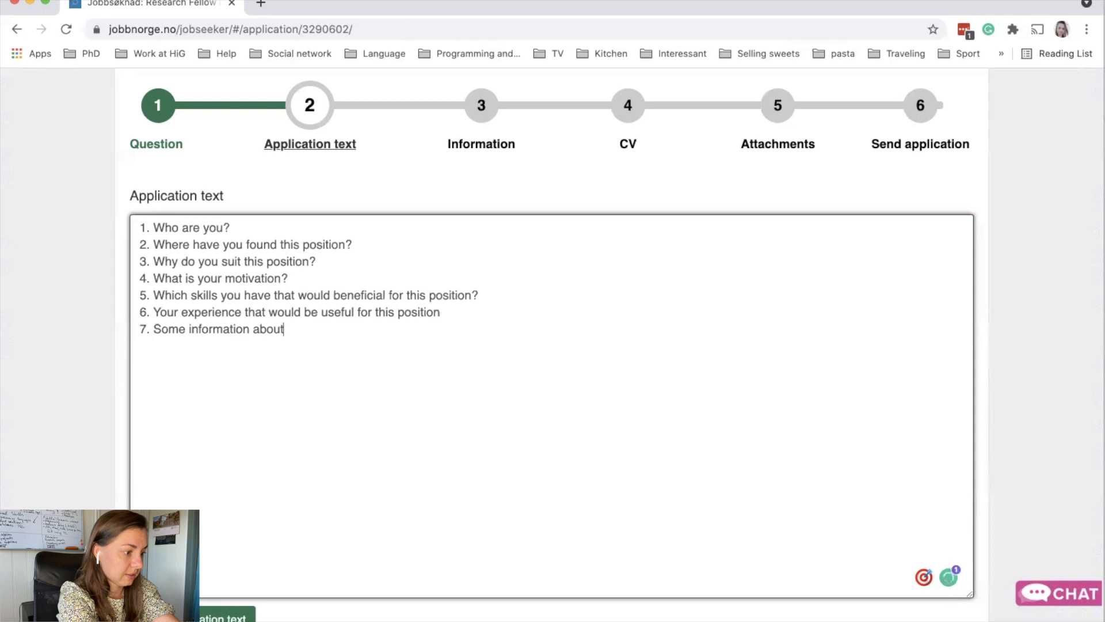
text( your ho)
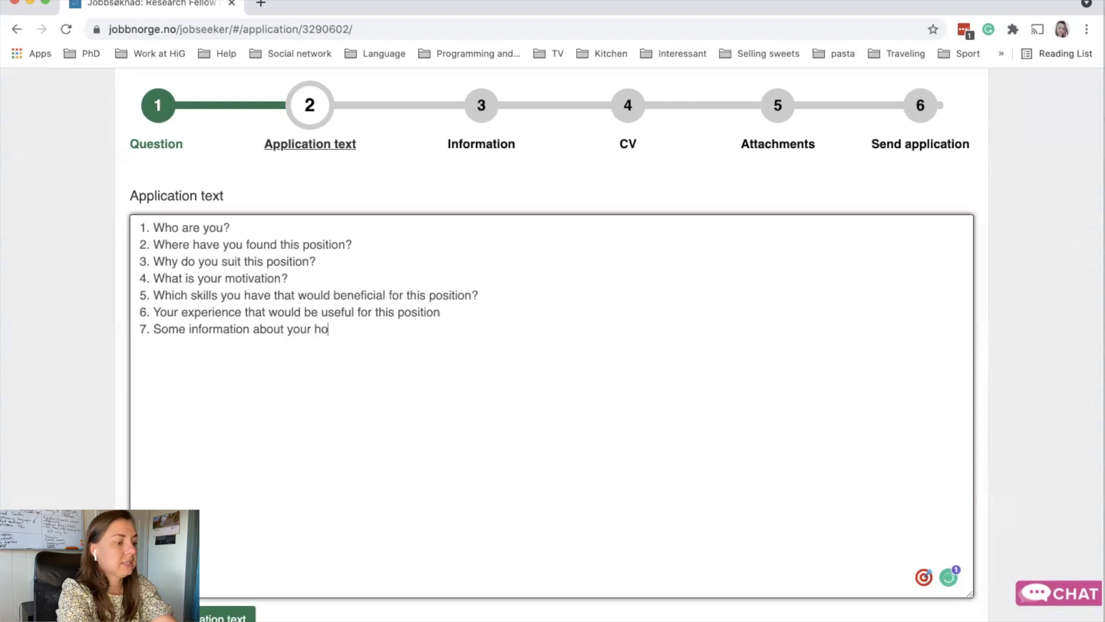
text(bbies.)
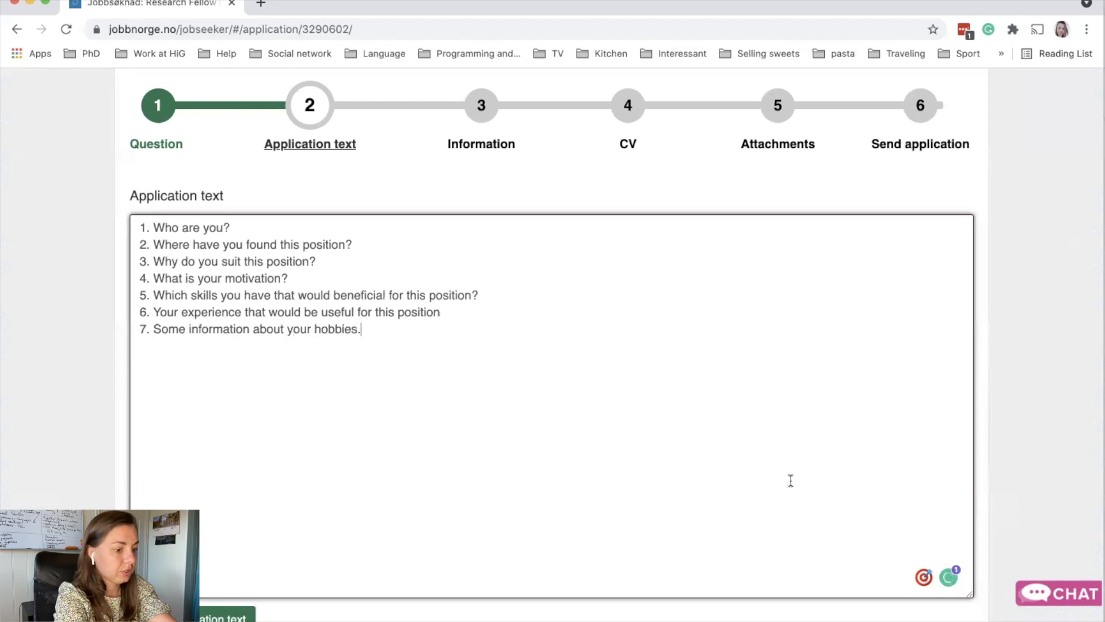
scroll(903, 538, down, 3)
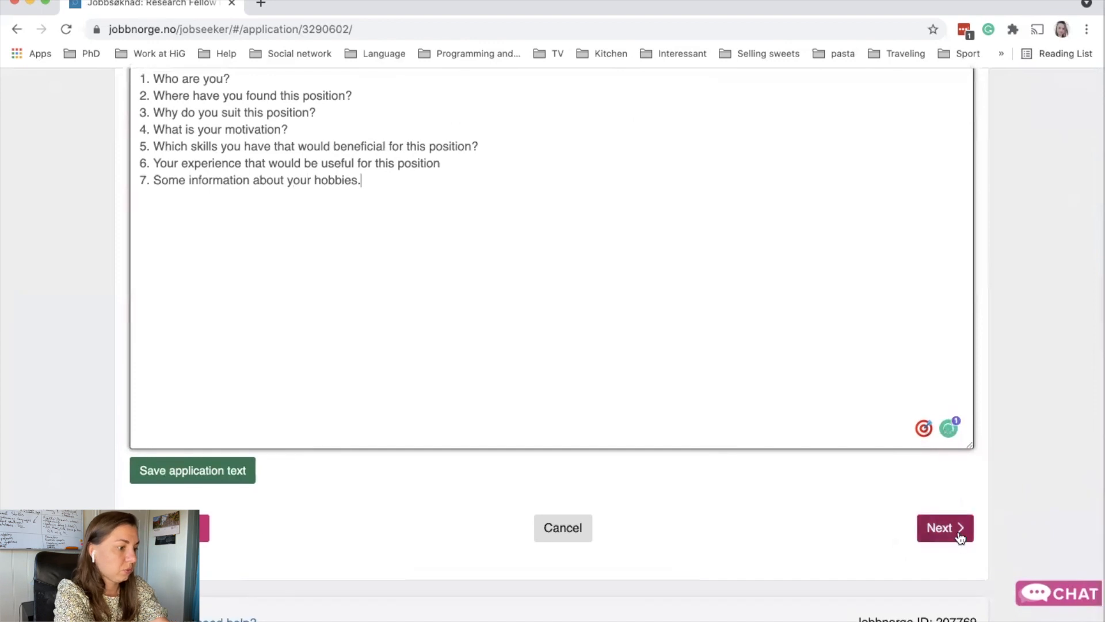
click(958, 534)
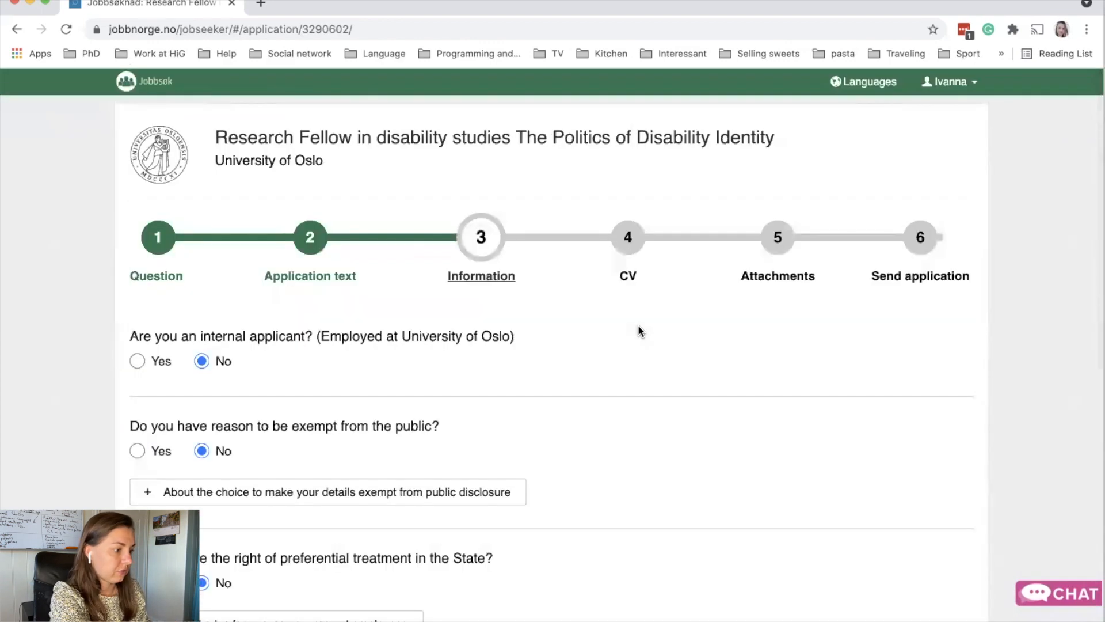
- Expand the explanation about the choice to make applicant details exempt from public disclosure
scroll(489, 320, down, 2)
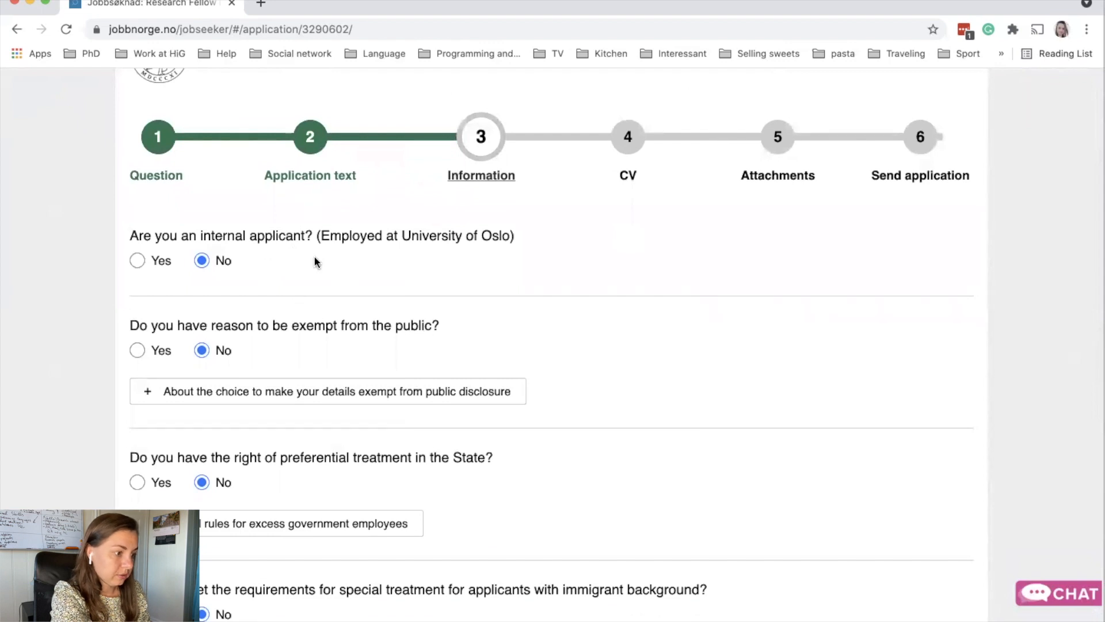
scroll(315, 262, down, 2)
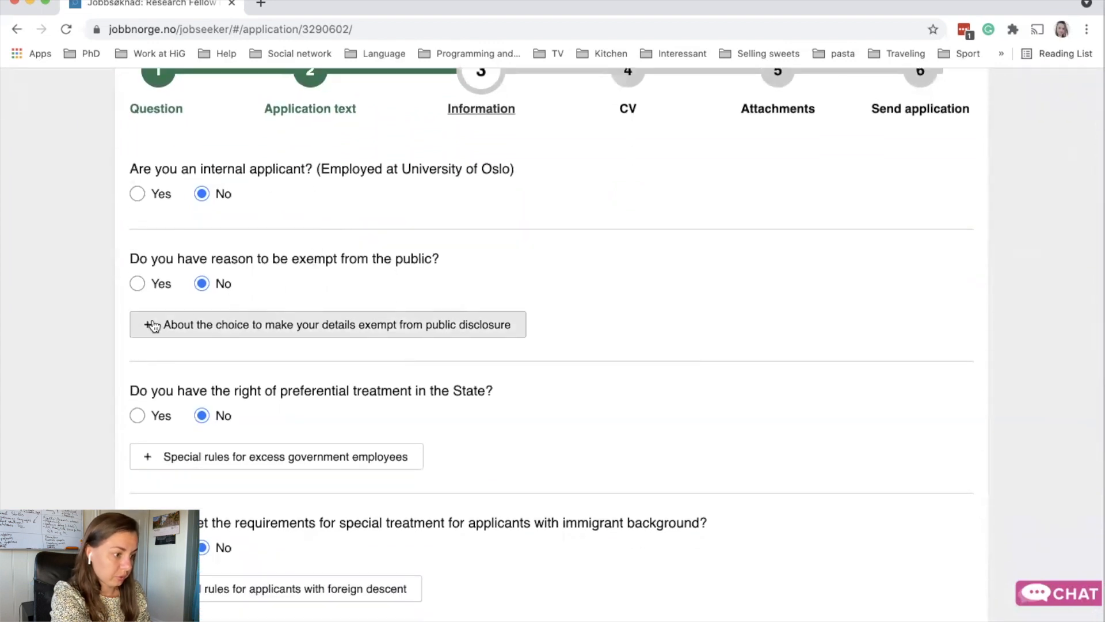
click(148, 329)
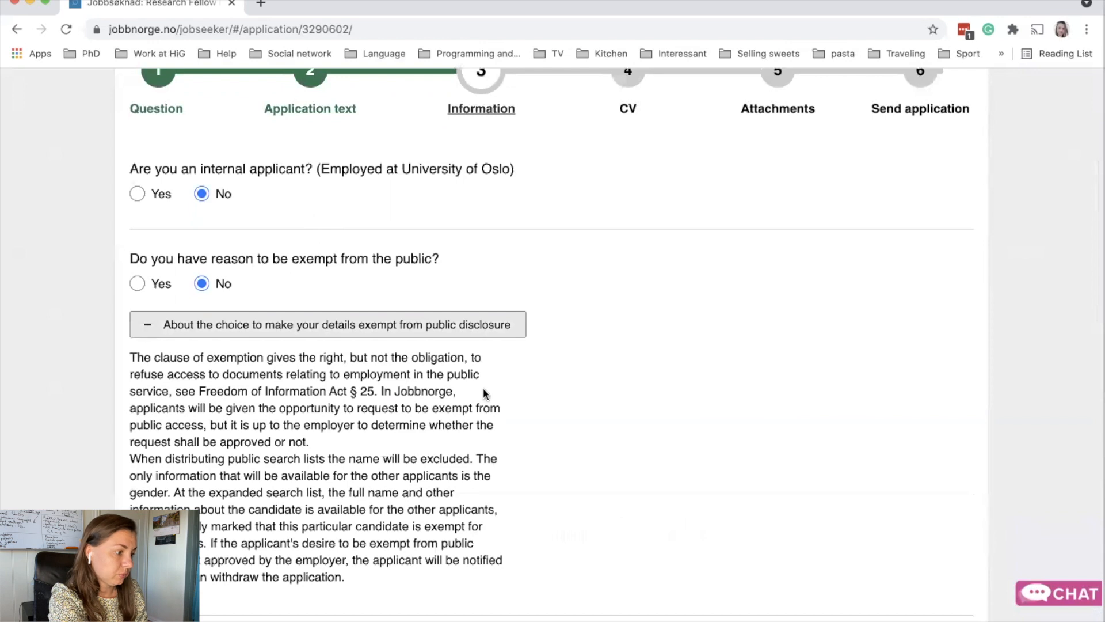
- Read the explanation about exemption from public disclosure, highlighting the sentence on public search lists, and collapse it
scroll(483, 391, down, 3)
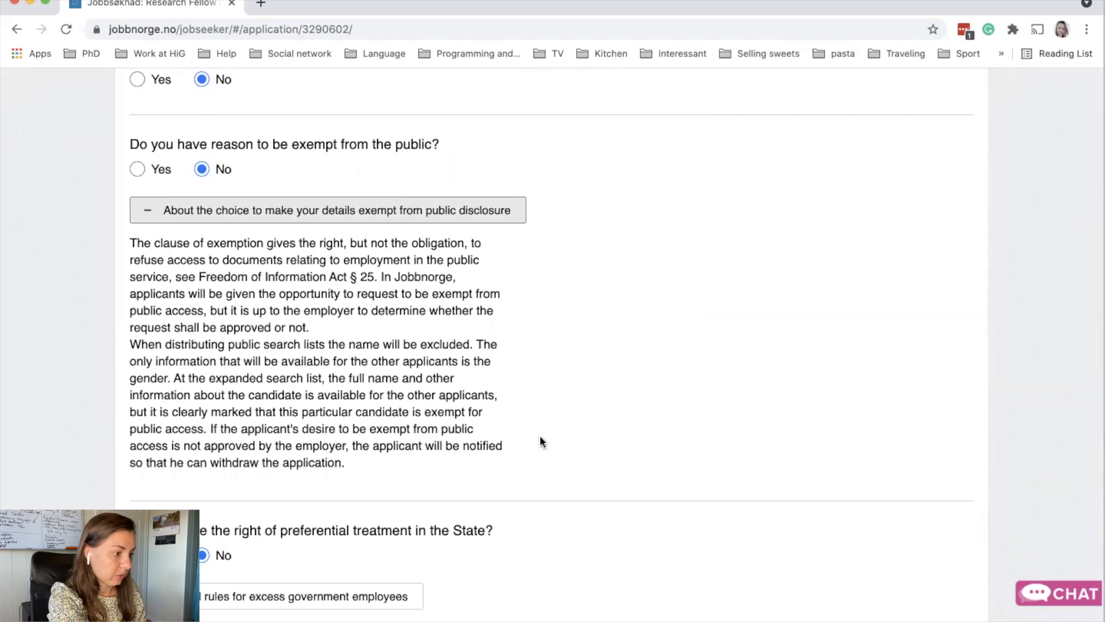
click(130, 344)
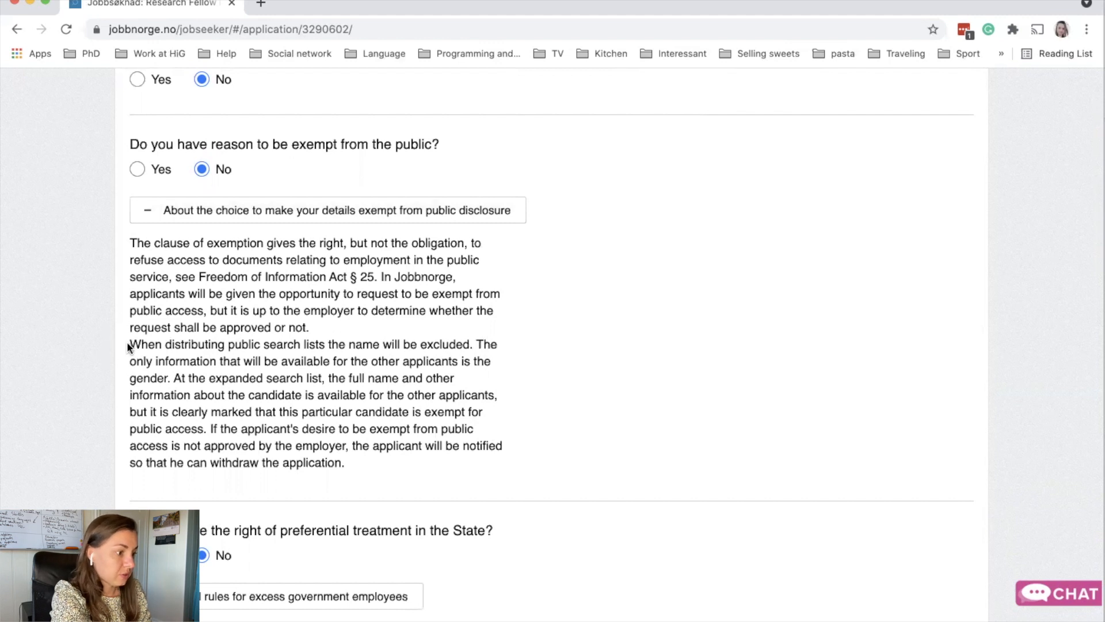
drag(129, 345, 473, 346)
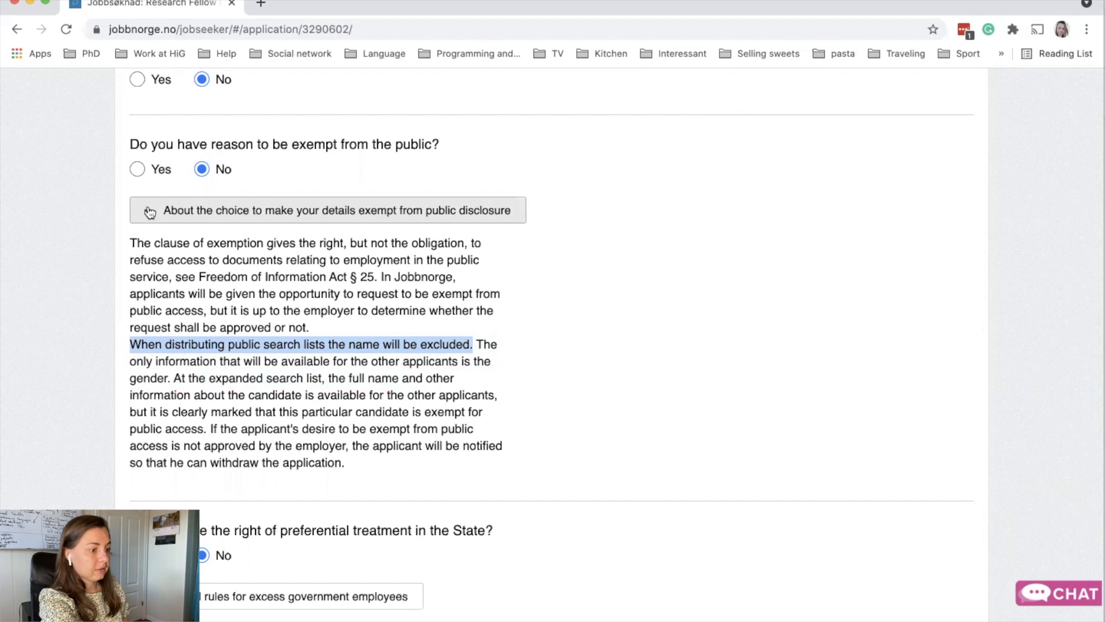
click(281, 341)
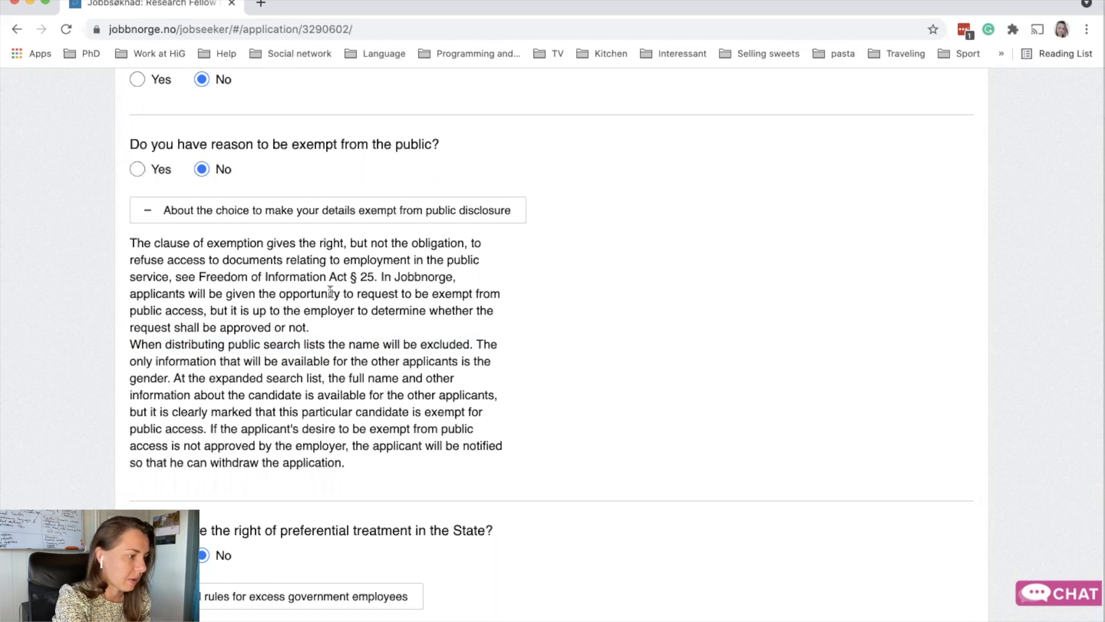
click(148, 214)
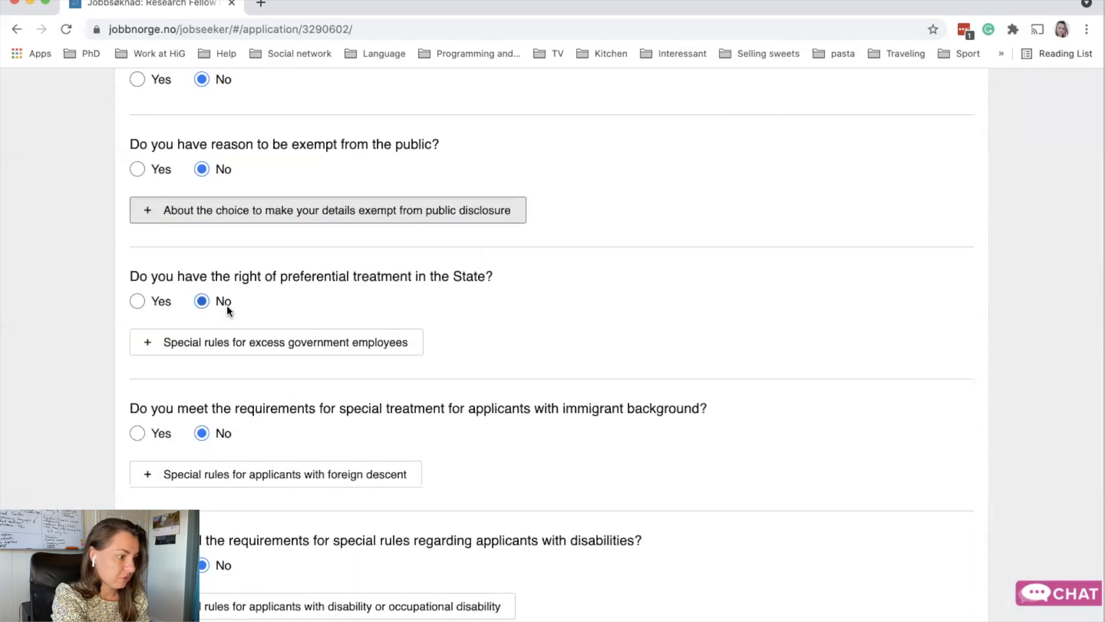
- Expand the special rules for excess government employees, read them through, and collapse them
scroll(227, 306, down, 2)
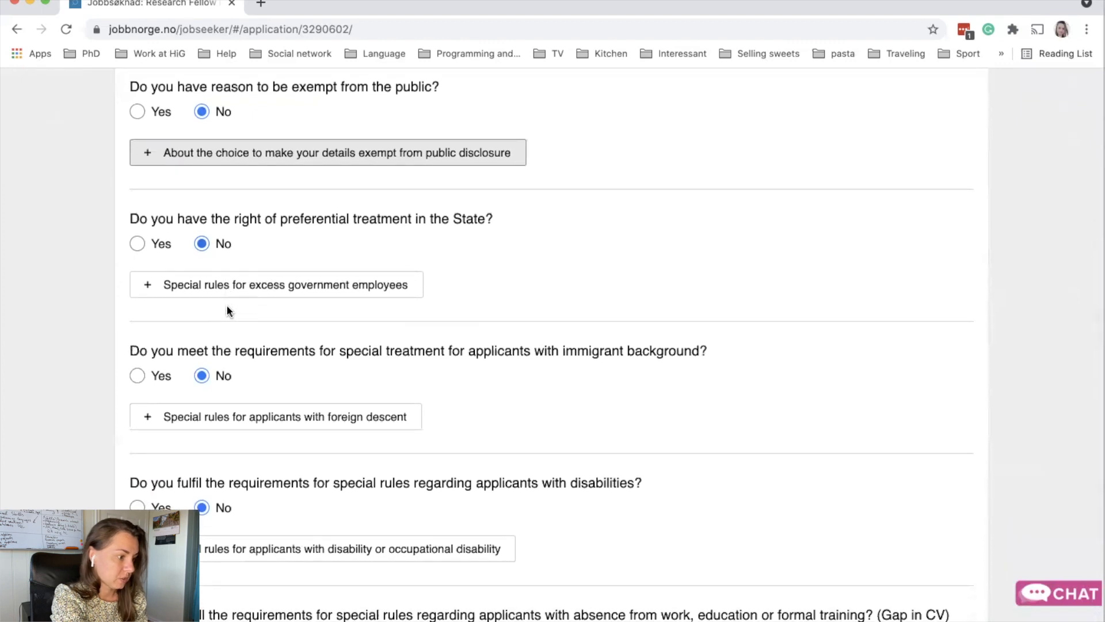
click(149, 284)
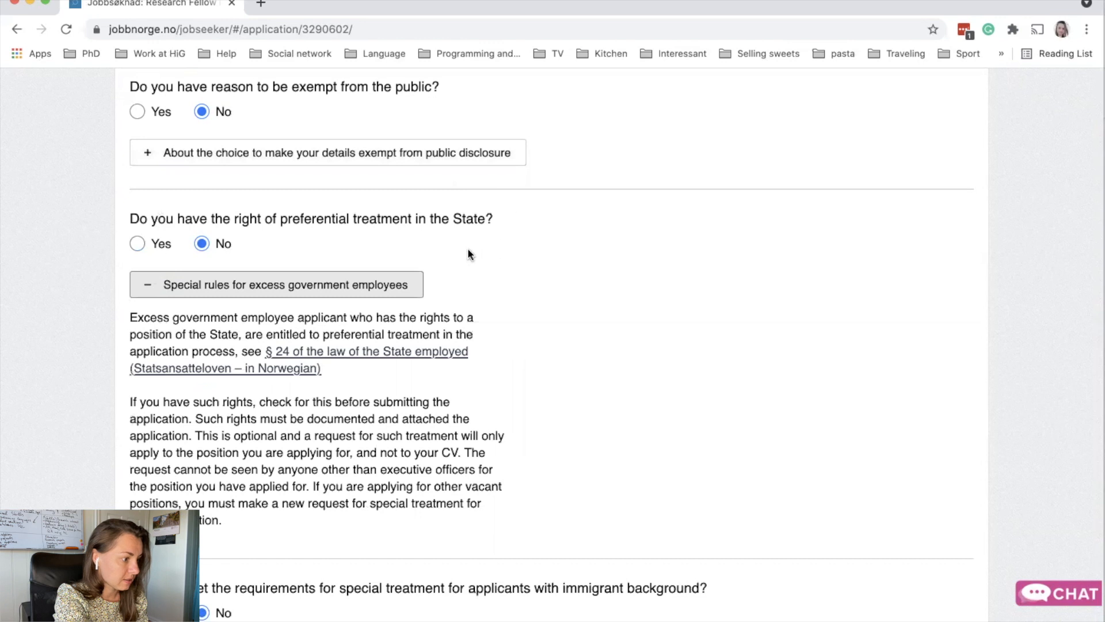
scroll(467, 247, down, 3)
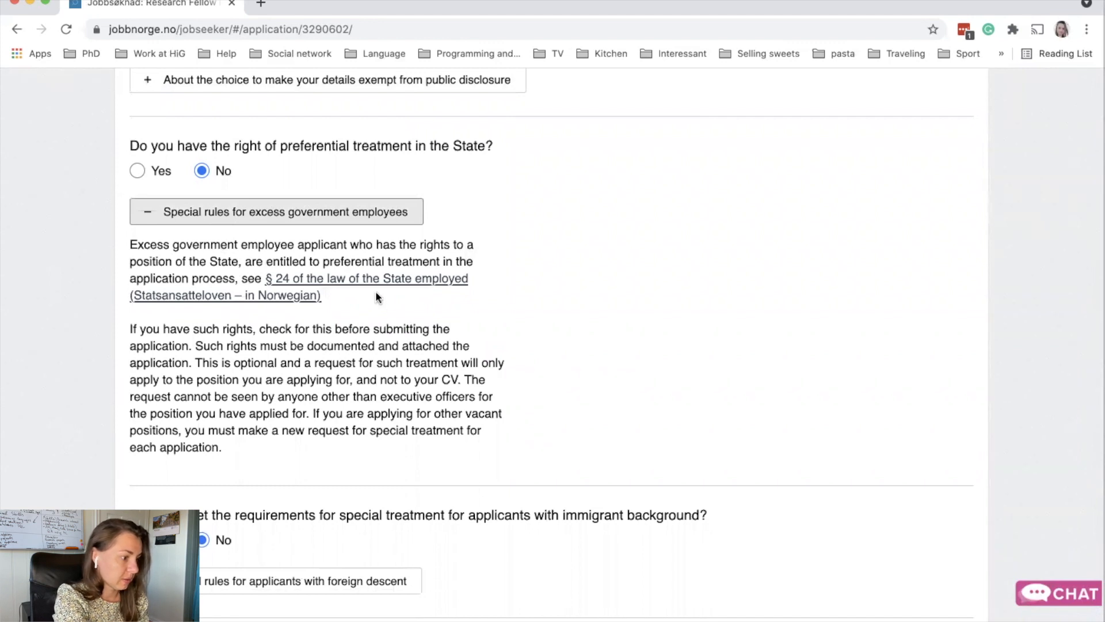
scroll(380, 277, down, 1)
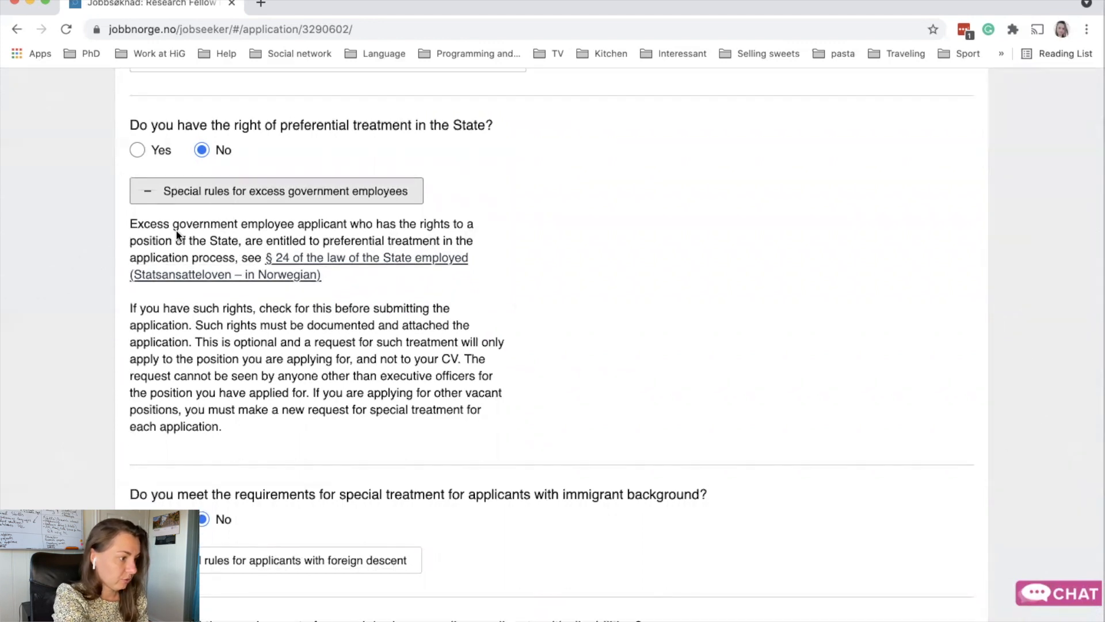
click(147, 197)
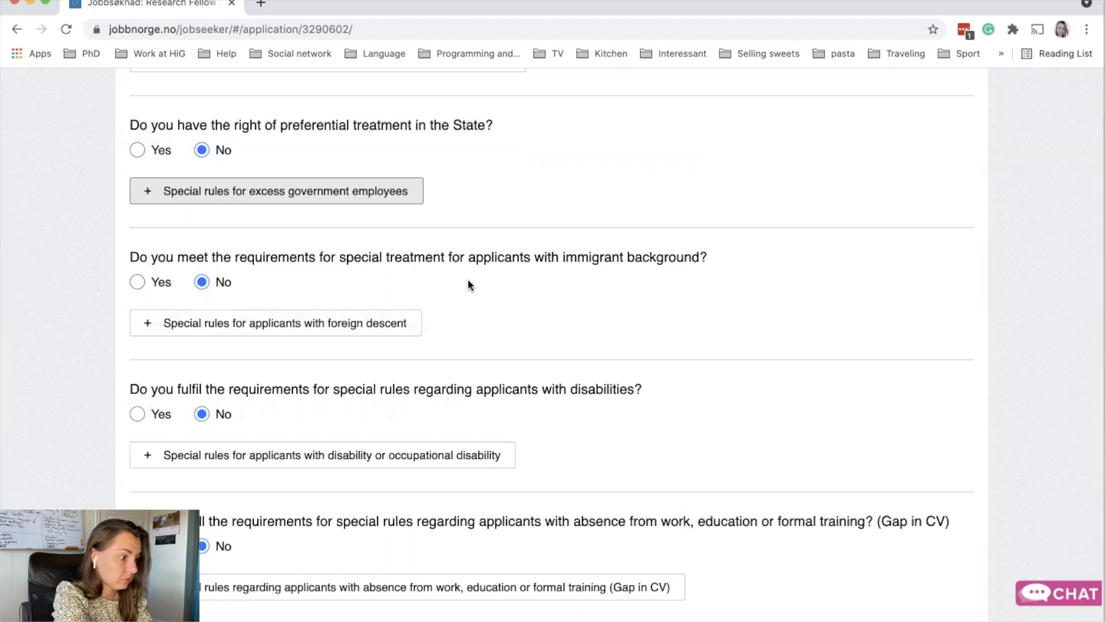
- Expand the special rules for applicants with foreign descent and examine the list of qualifying regions of origin
click(147, 325)
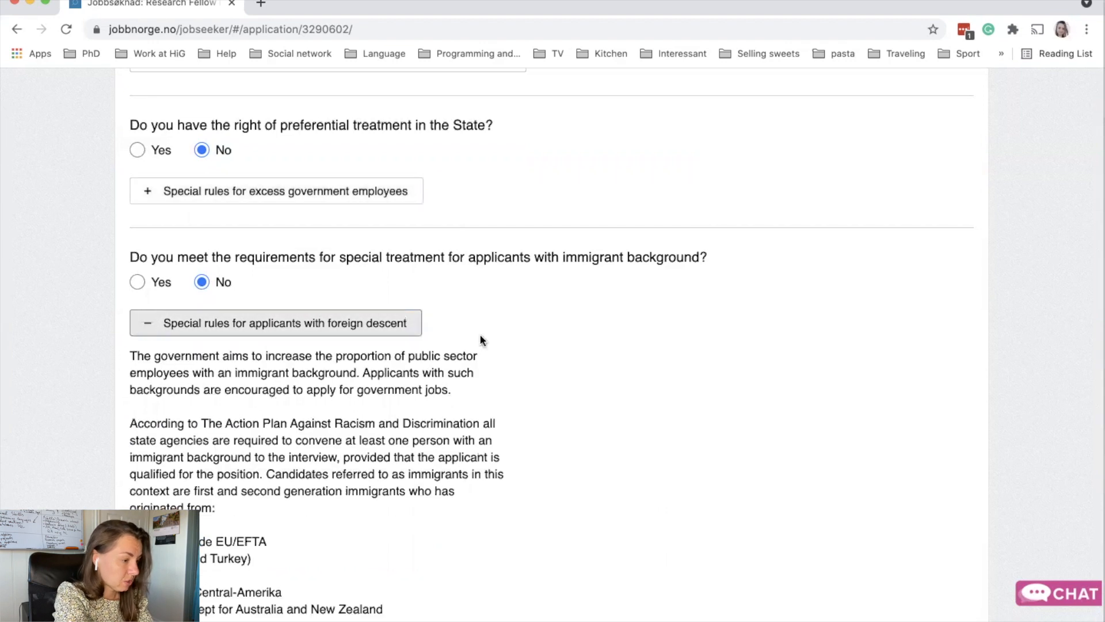
scroll(482, 339, down, 3)
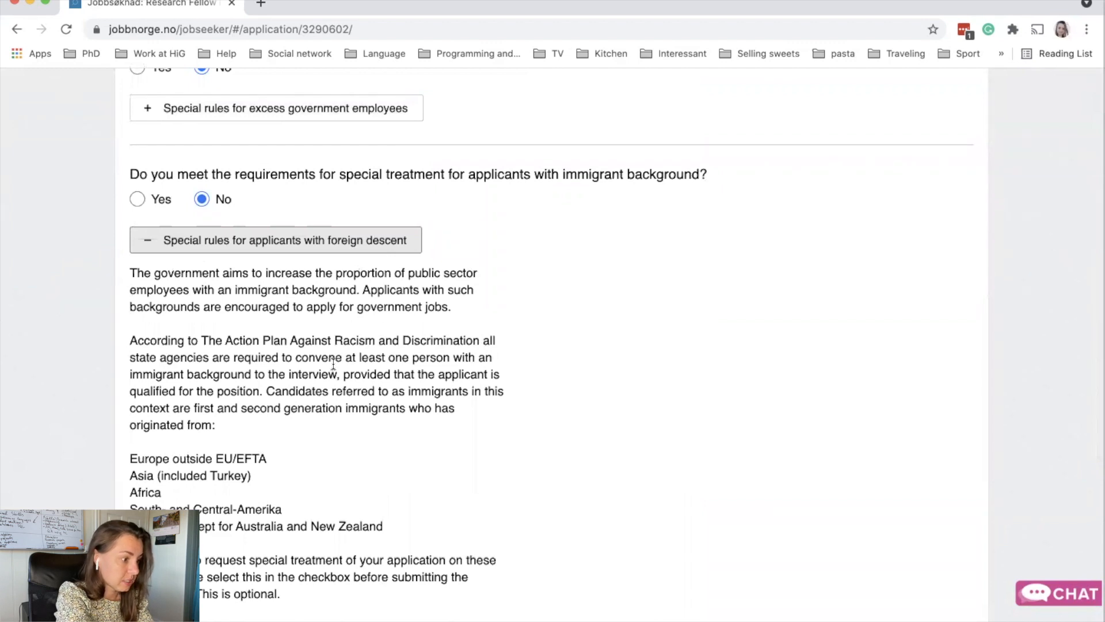
scroll(333, 364, down, 3)
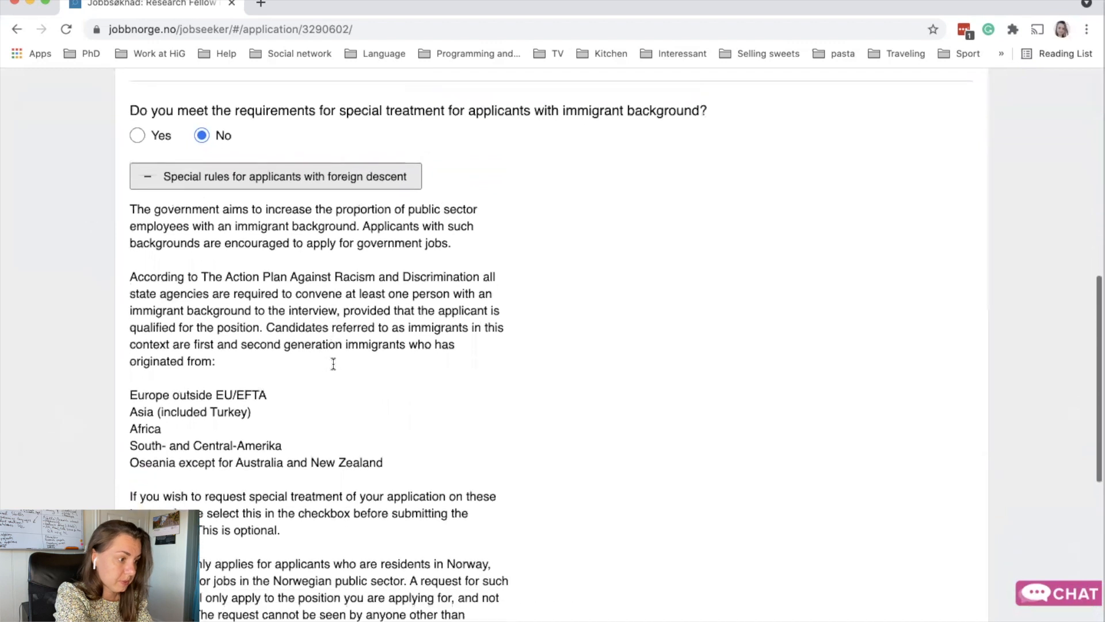
scroll(334, 367, down, 2)
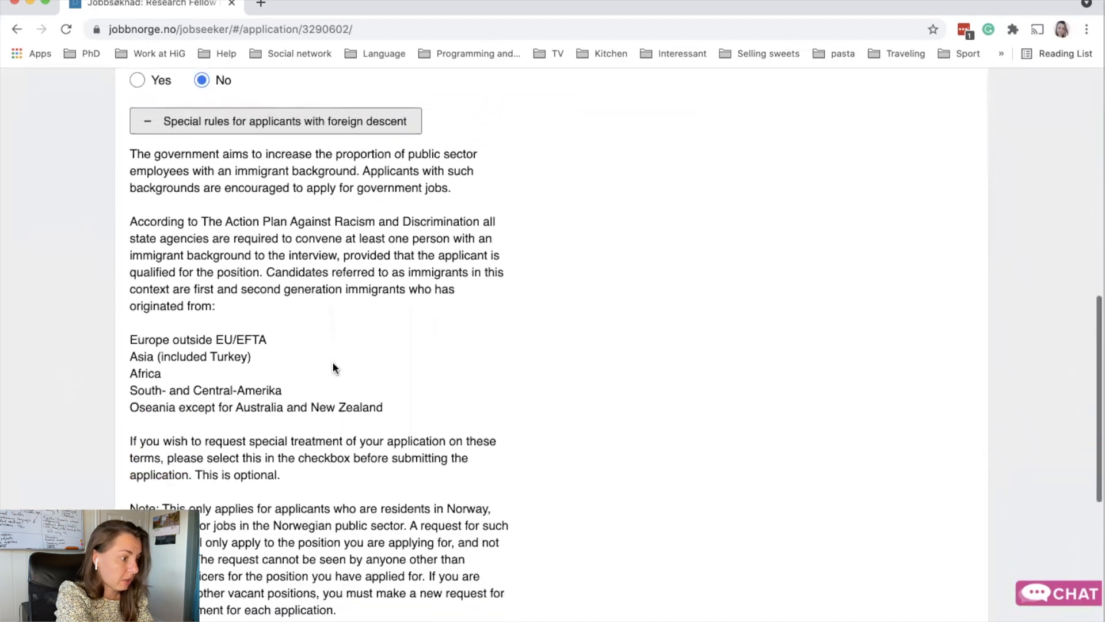
scroll(335, 367, down, 1)
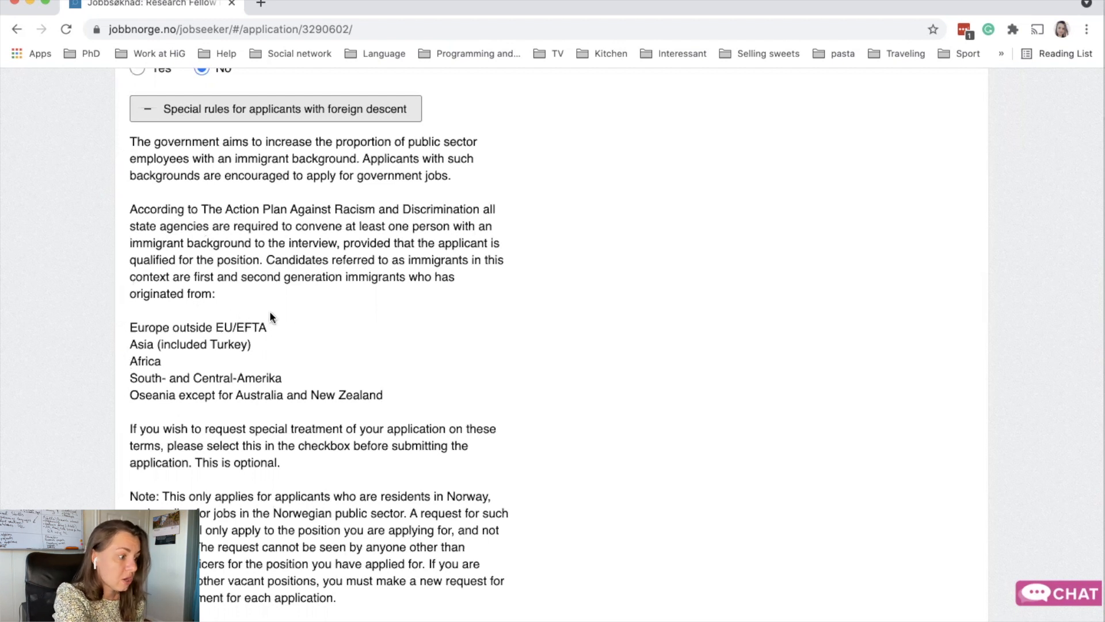
scroll(291, 319, down, 1)
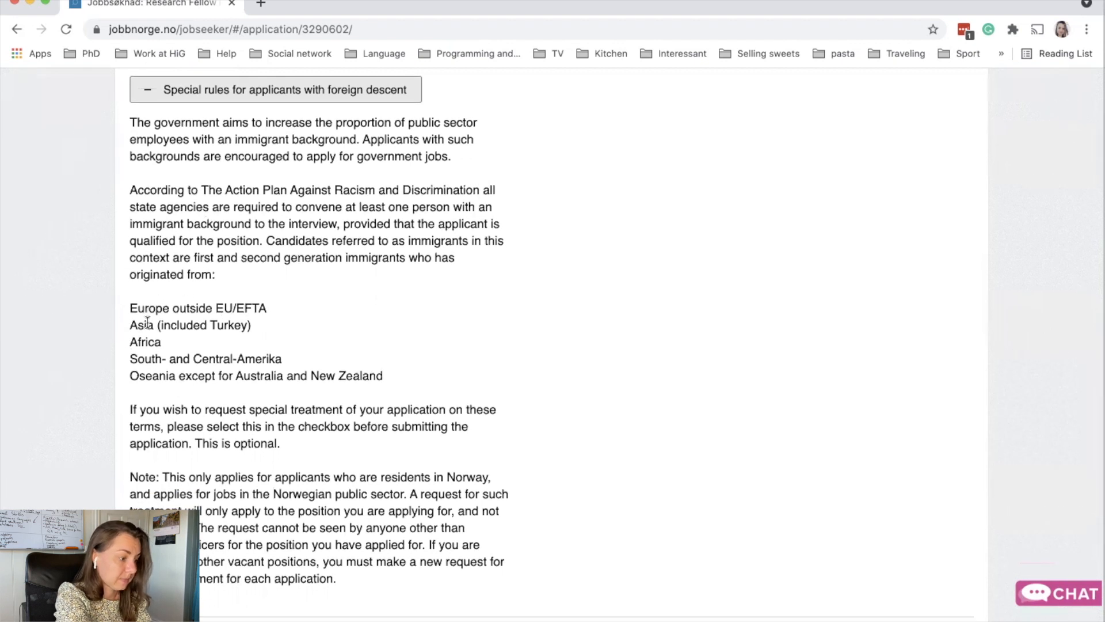
drag(383, 375, 109, 308)
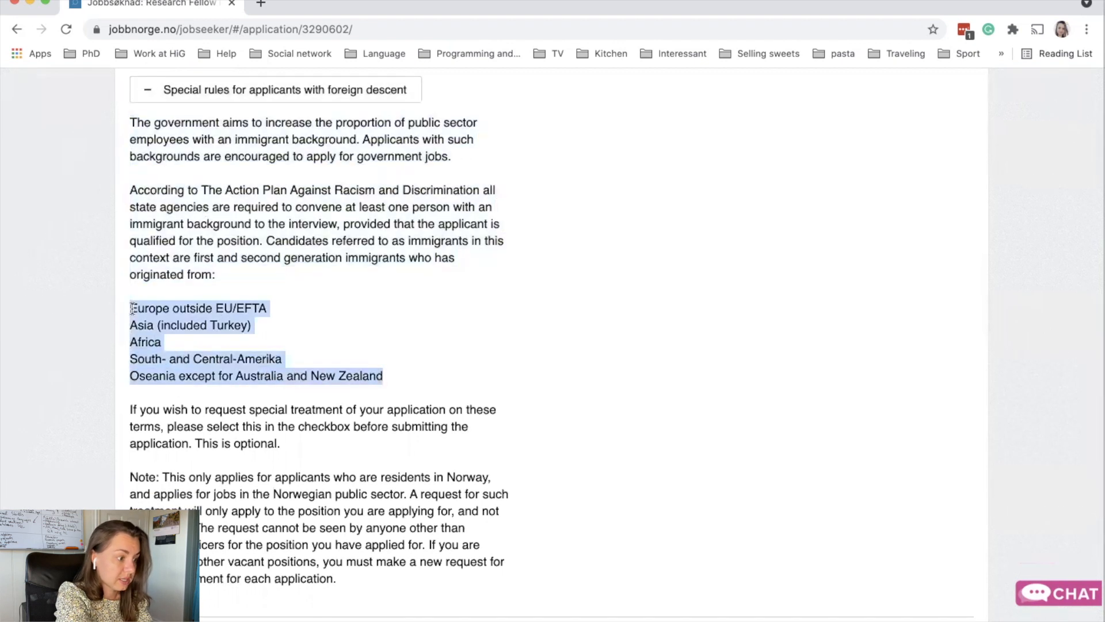
click(358, 353)
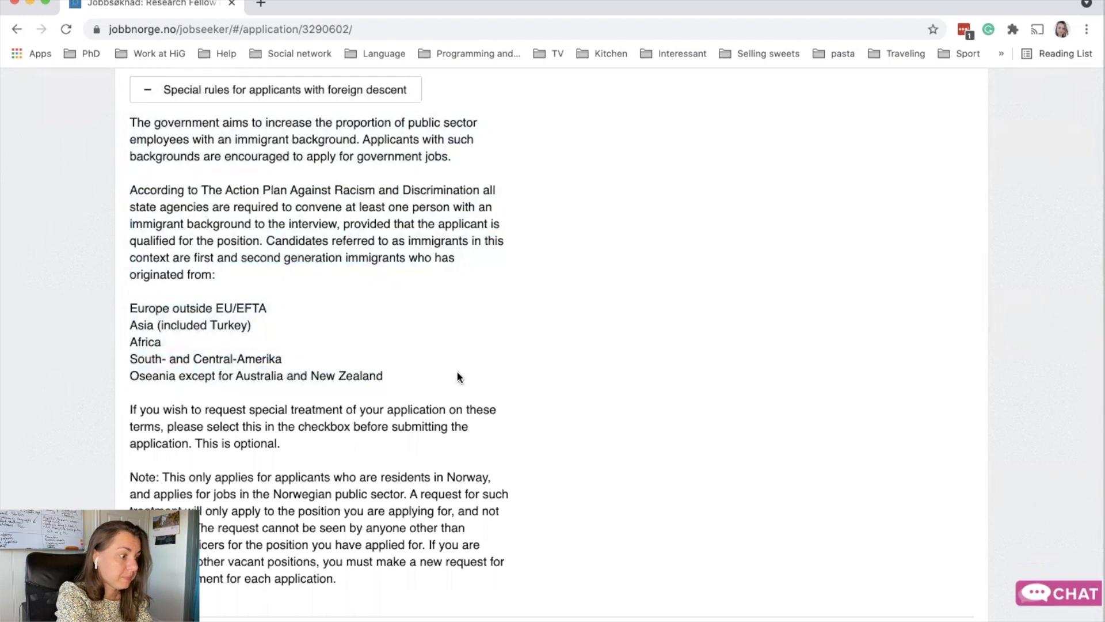
- Read the request terms and the note in the foreign-descent rules, and collapse the section
scroll(458, 377, down, 1)
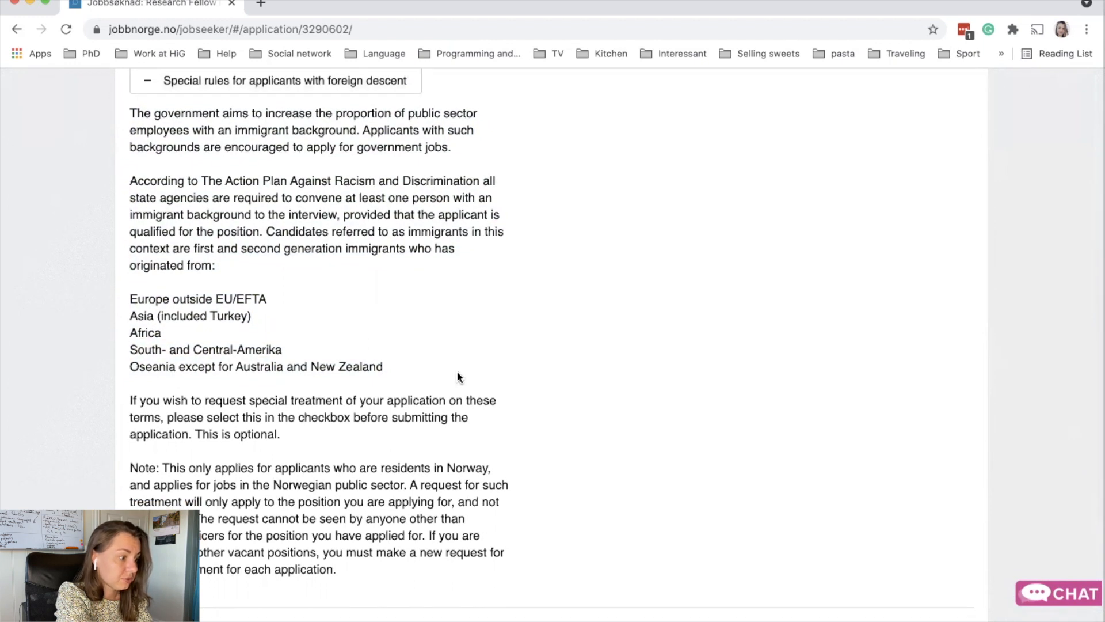
scroll(459, 377, down, 3)
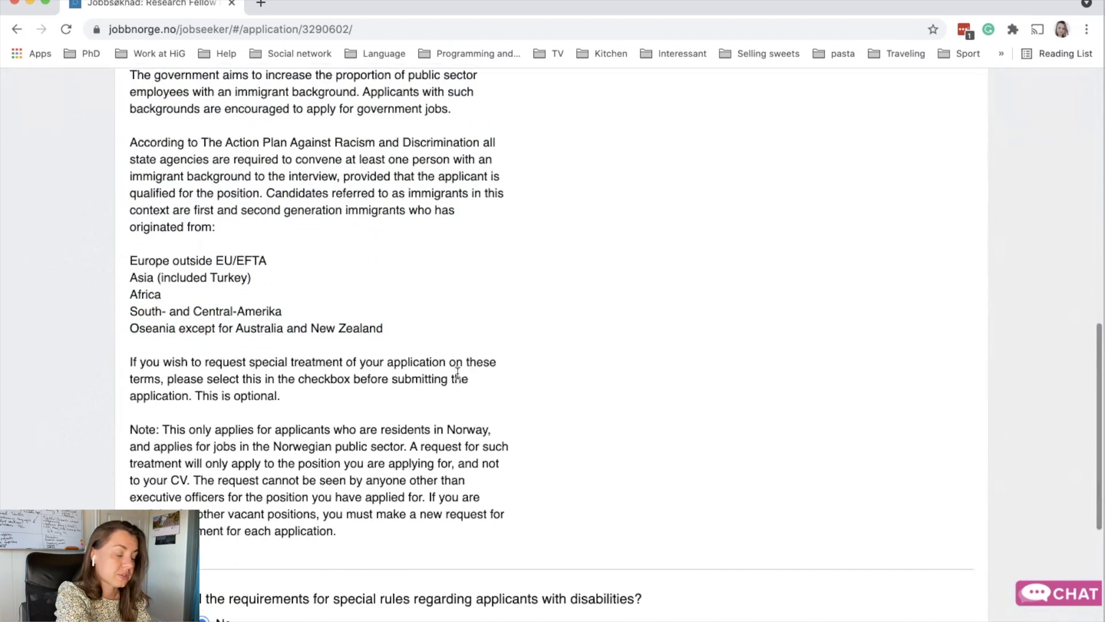
scroll(457, 373, down, 2)
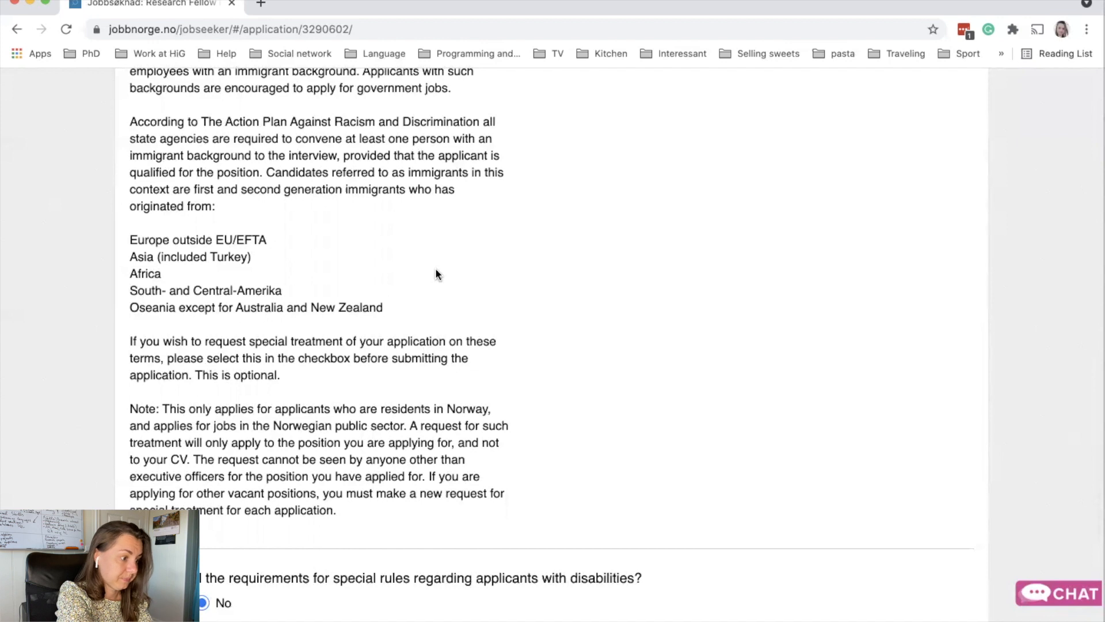
scroll(470, 378, down, 5)
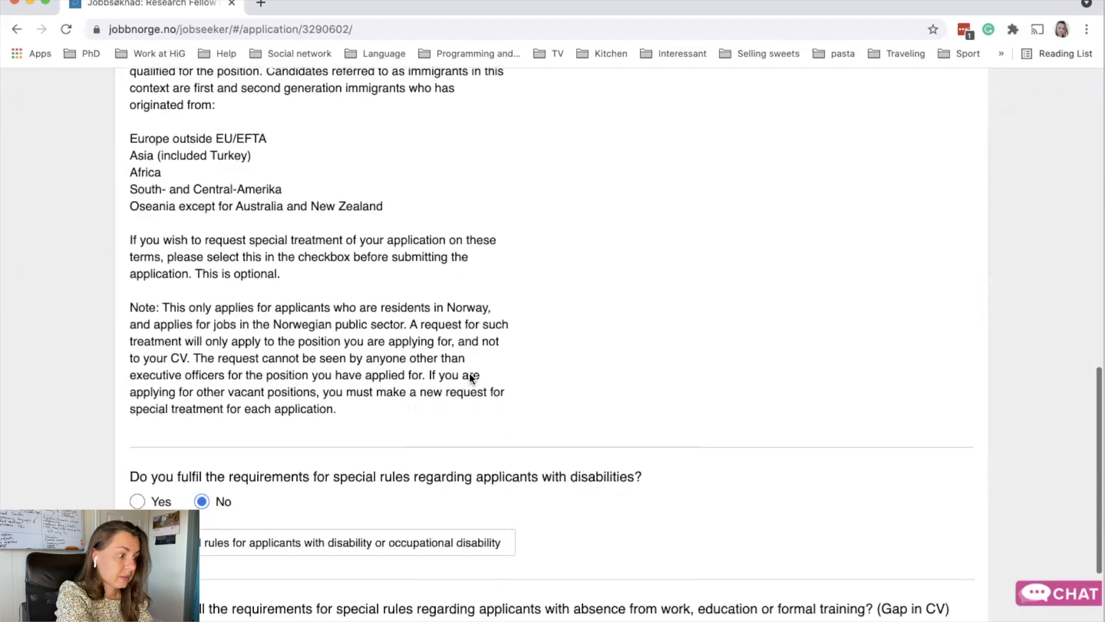
scroll(469, 373, down, 1)
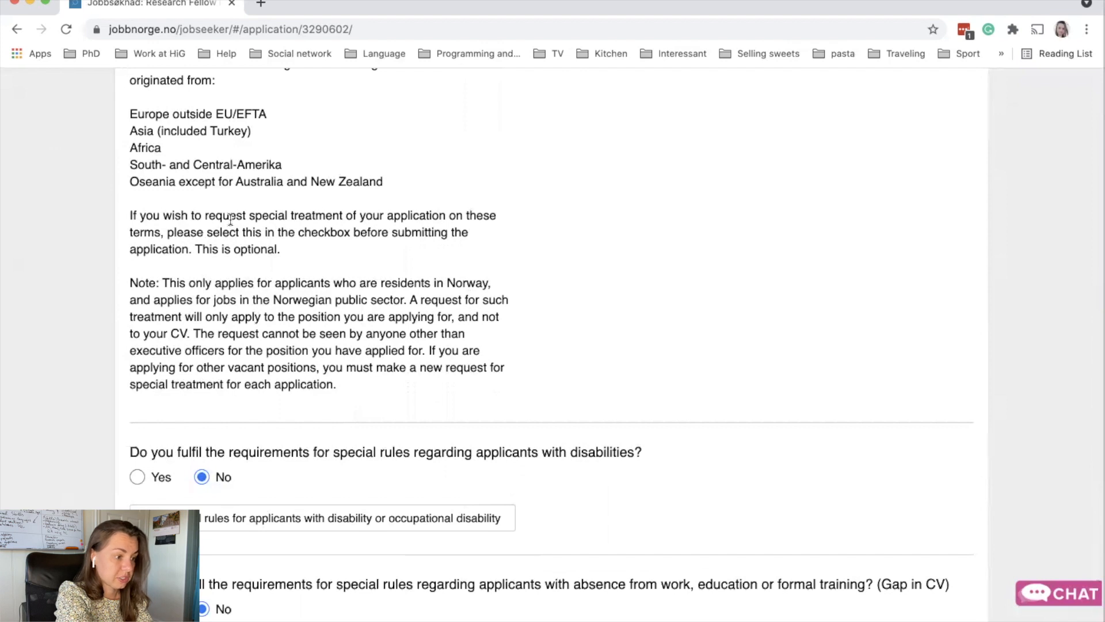
scroll(230, 219, up, 4)
scroll(230, 219, up, 6)
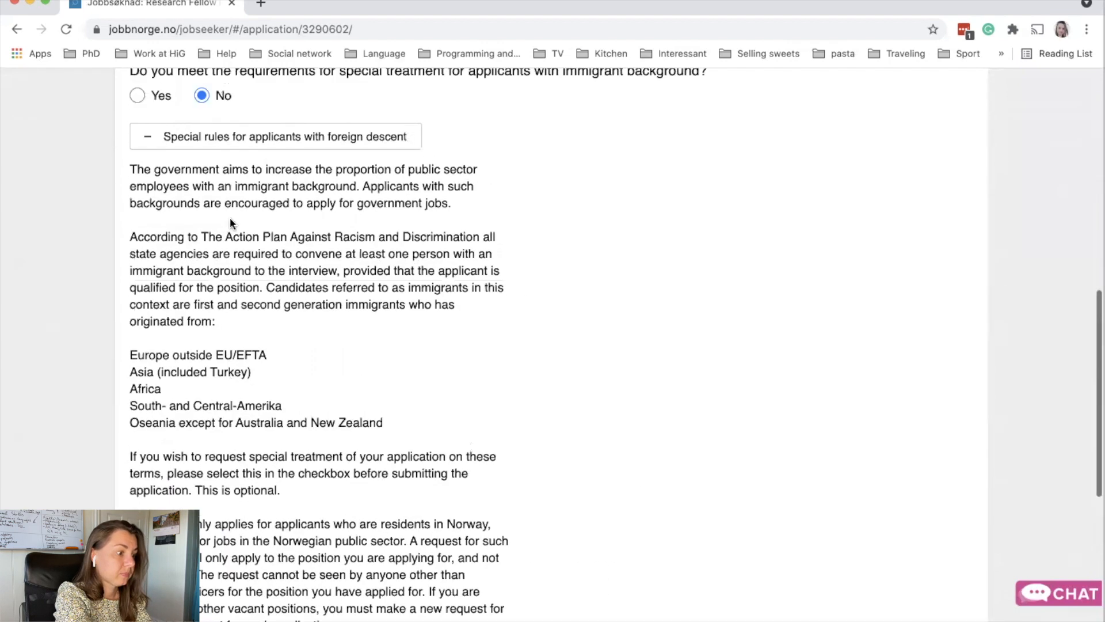
click(148, 140)
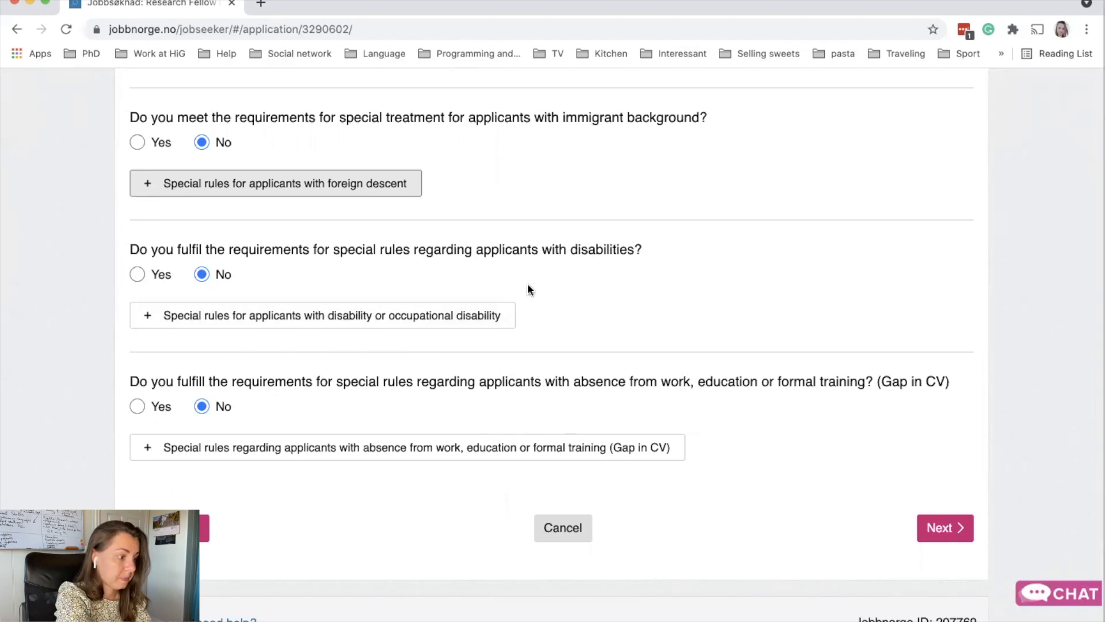
- Examine the Gap in CV question, highlighting the wording about absence from work and the bracketed term
scroll(229, 299, down, 1)
scroll(143, 348, down, 1)
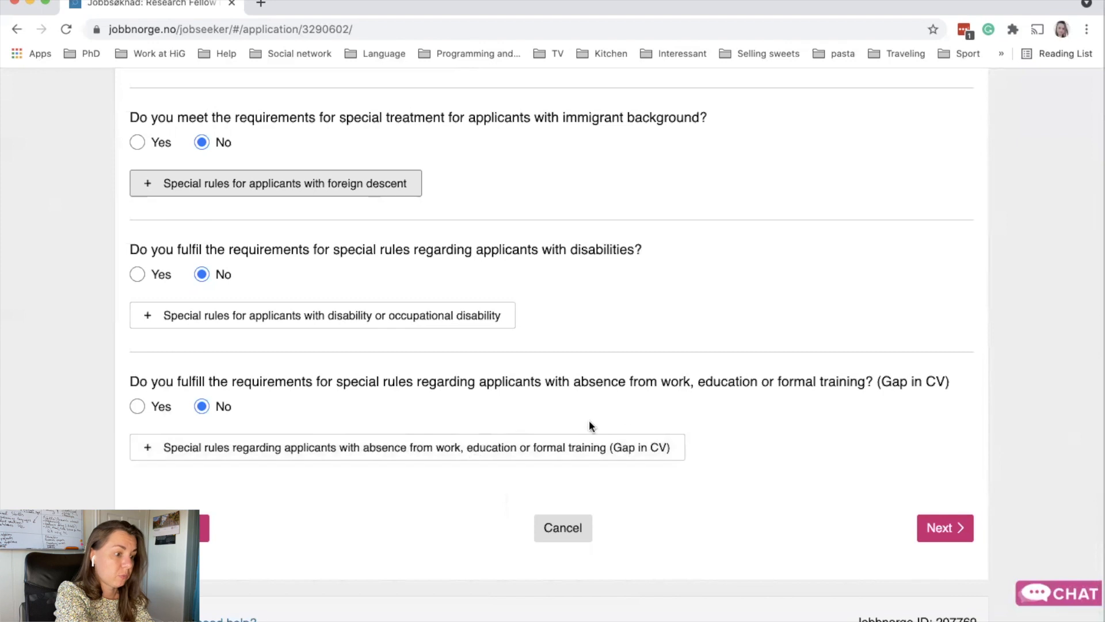
drag(574, 382, 706, 382)
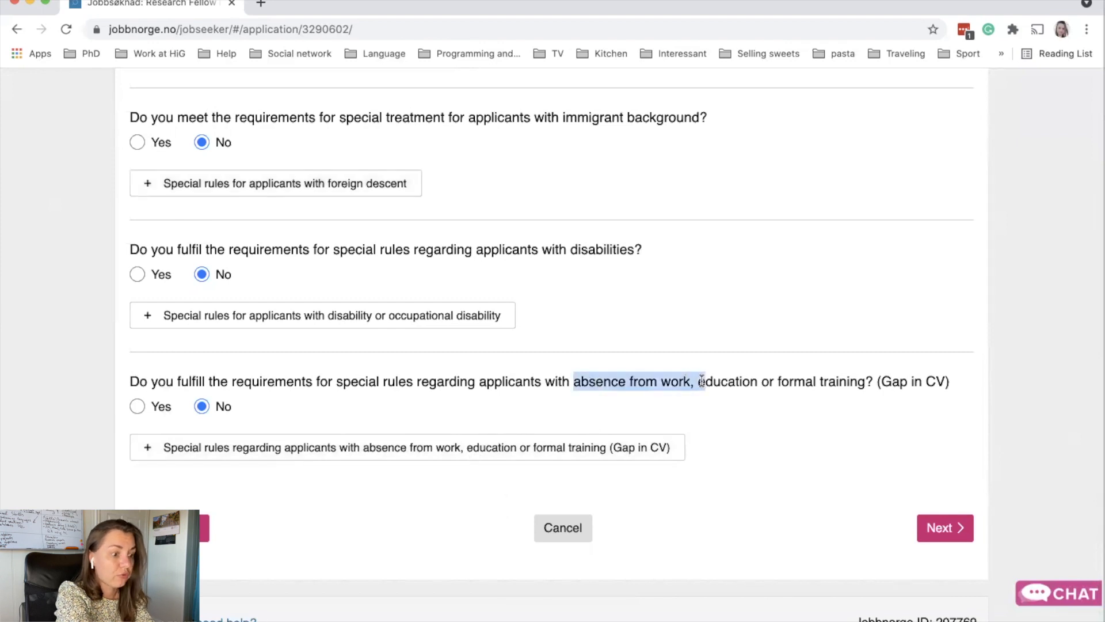
drag(950, 382, 873, 383)
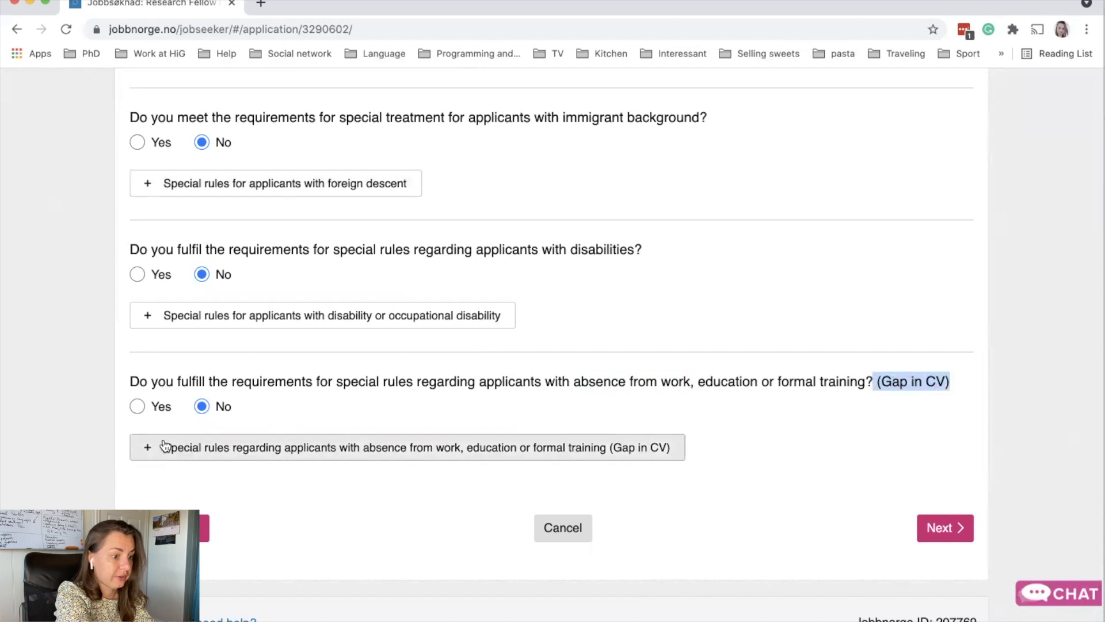
- Expand the special rules on absence from work, education or formal training and examine the accepted reasons for the absence
click(148, 452)
scroll(291, 482, down, 3)
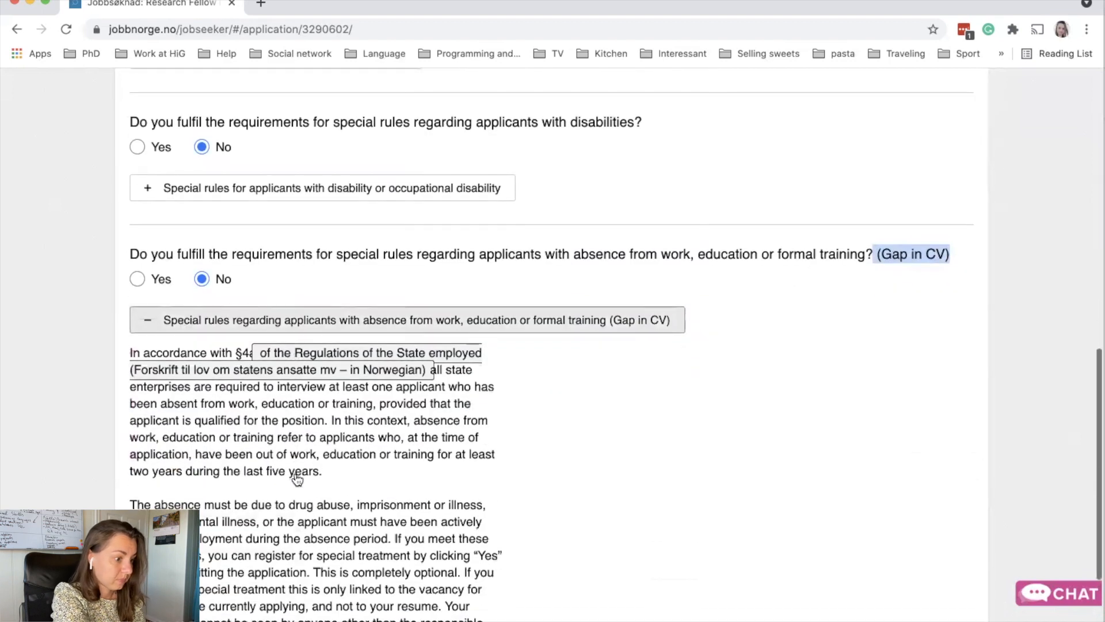
scroll(323, 438, down, 2)
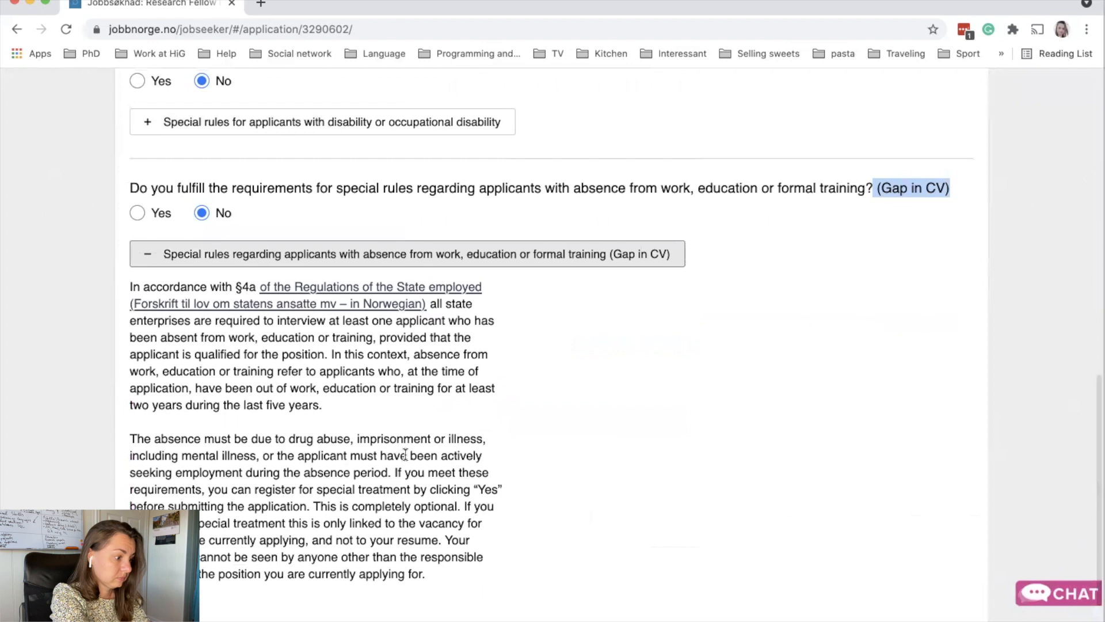
drag(130, 436, 331, 440)
drag(483, 439, 280, 436)
click(331, 442)
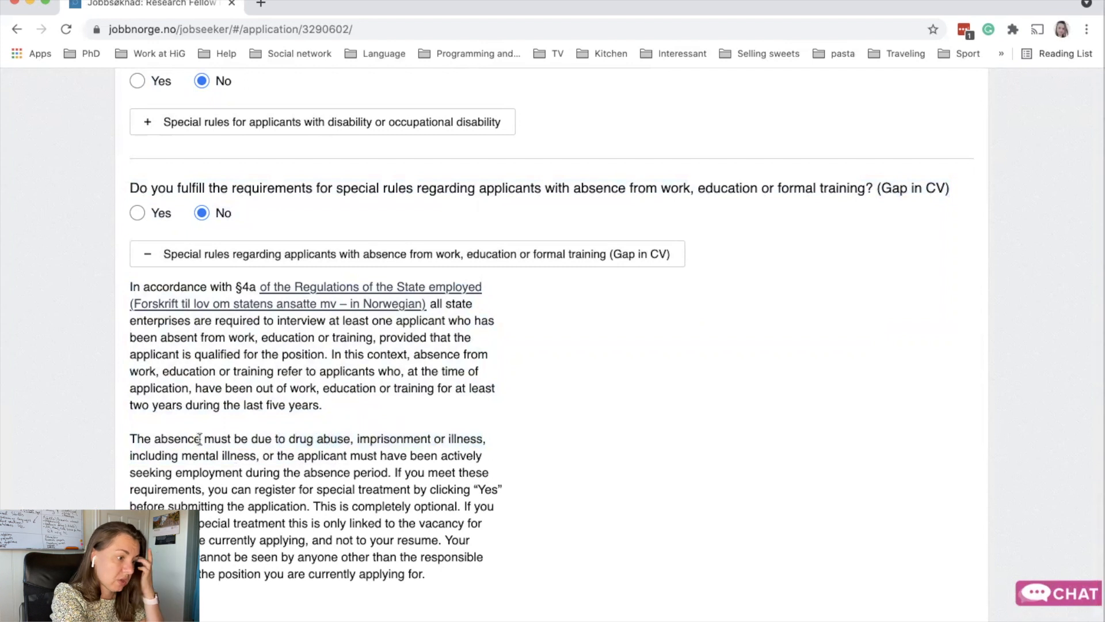
drag(131, 436, 486, 449)
scroll(485, 446, down, 3)
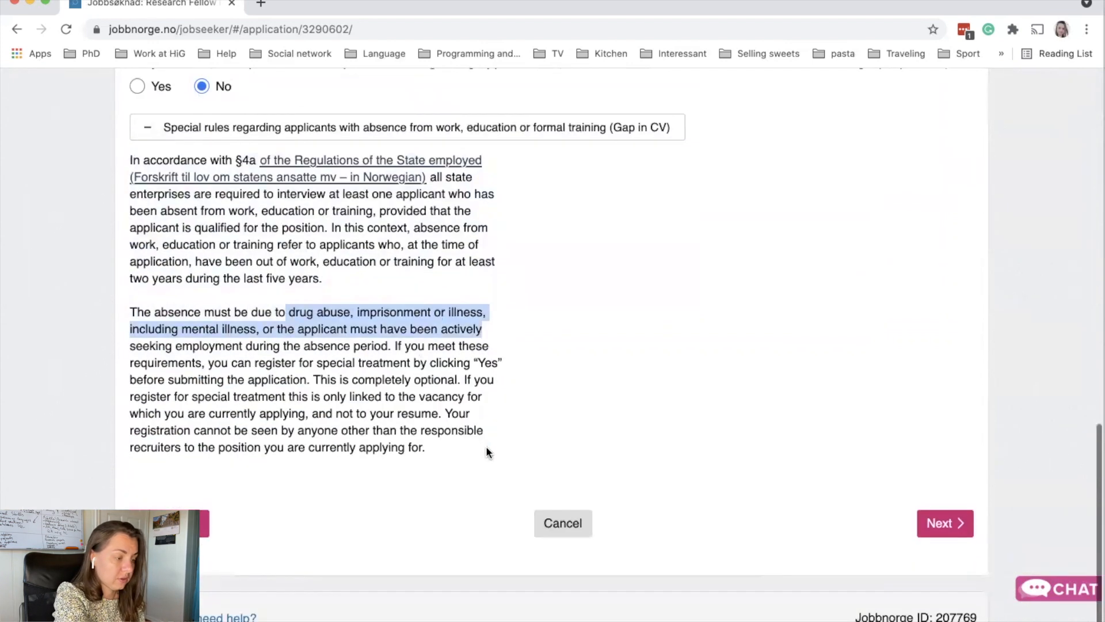
- Proceed to the CV stage and look through its personal details and the sections below
click(950, 527)
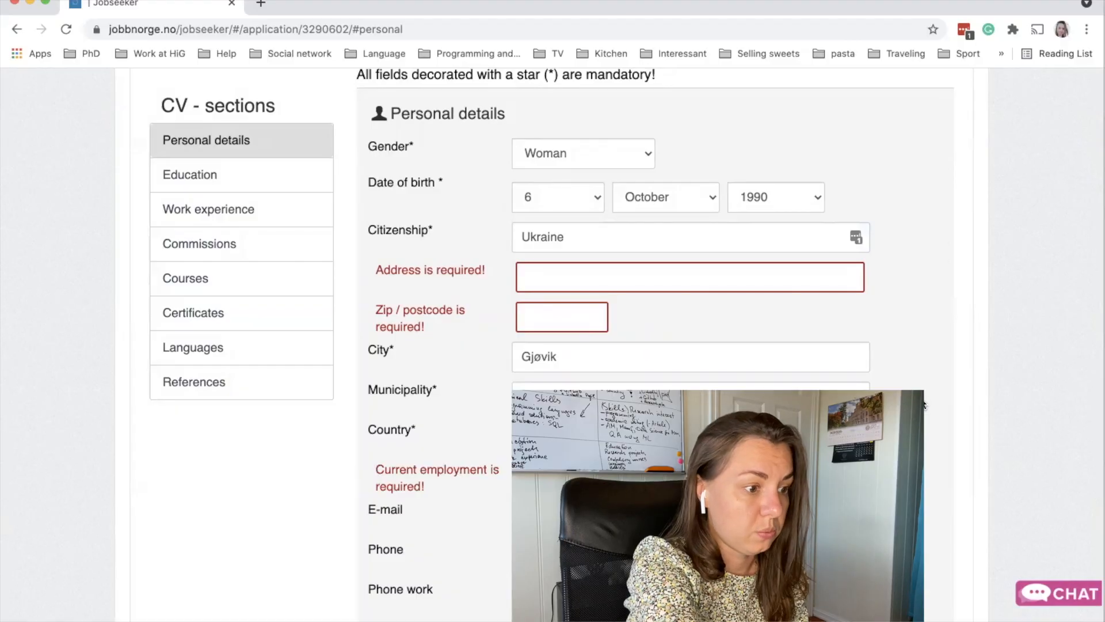
scroll(924, 405, down, 1)
scroll(924, 405, up, 1)
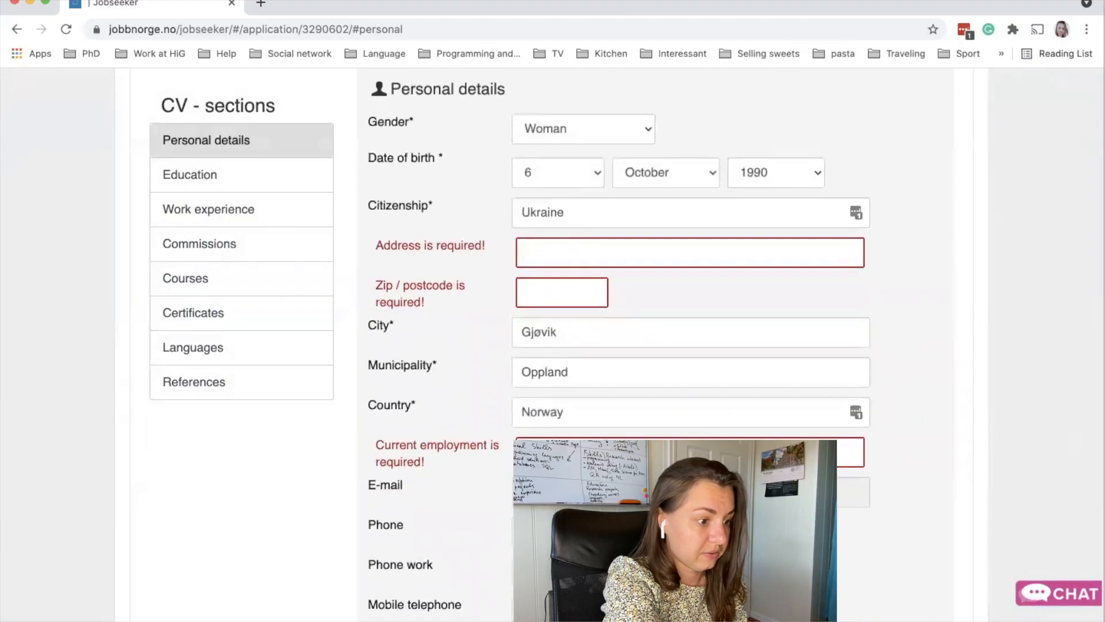
scroll(655, 344, up, 1)
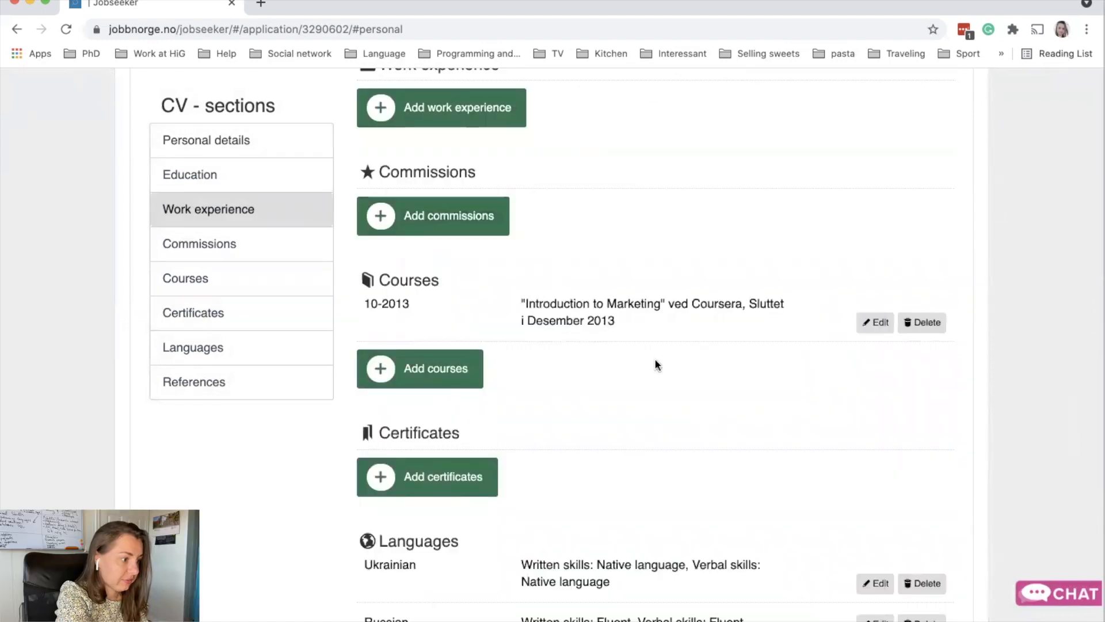
- Look through the remaining CV sections, covering commissions, courses, certificates, languages and references
scroll(656, 360, down, 2)
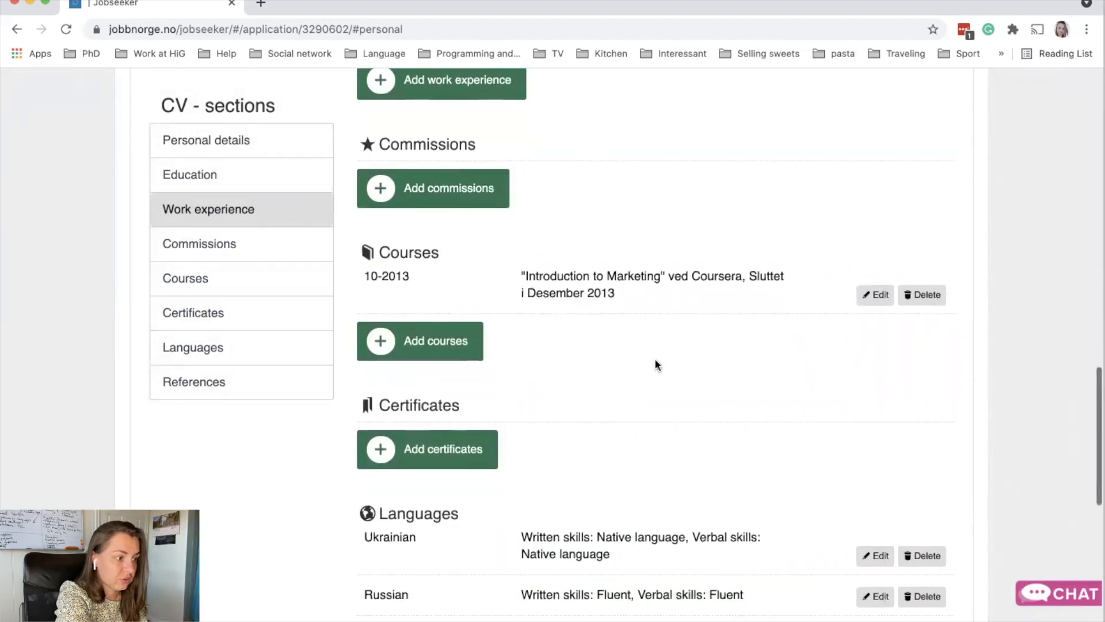
scroll(655, 362, down, 4)
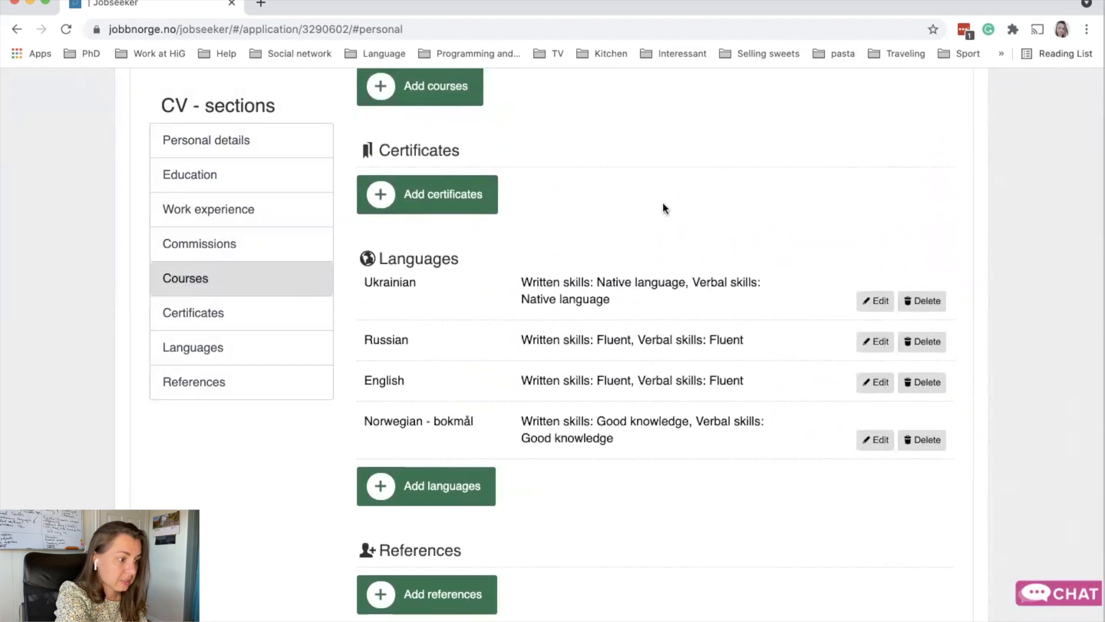
scroll(662, 207, down, 1)
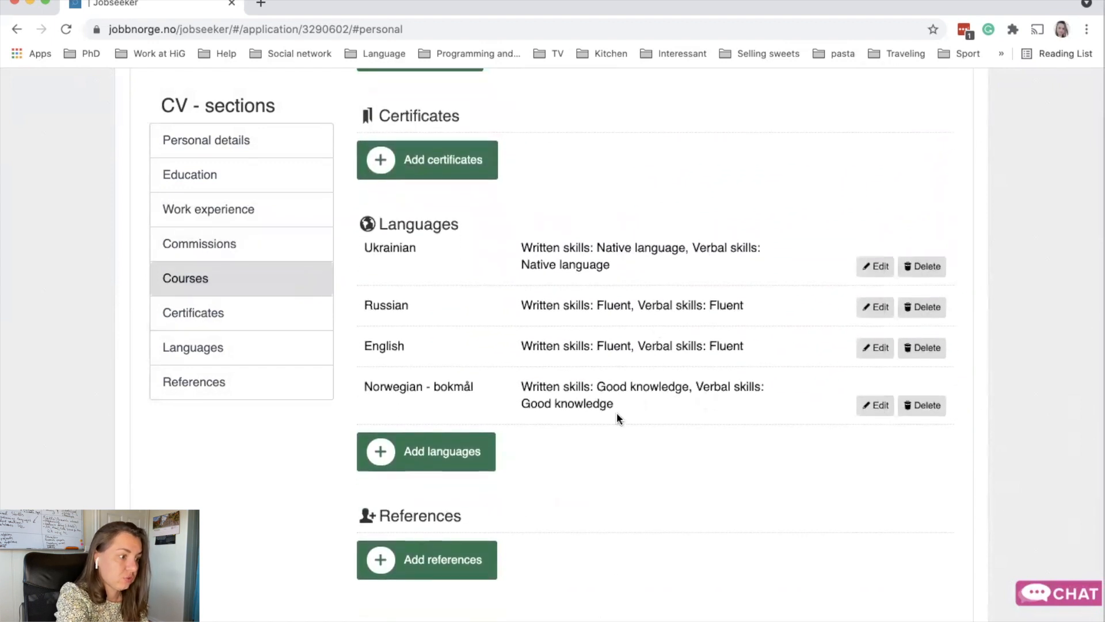
scroll(617, 413, down, 2)
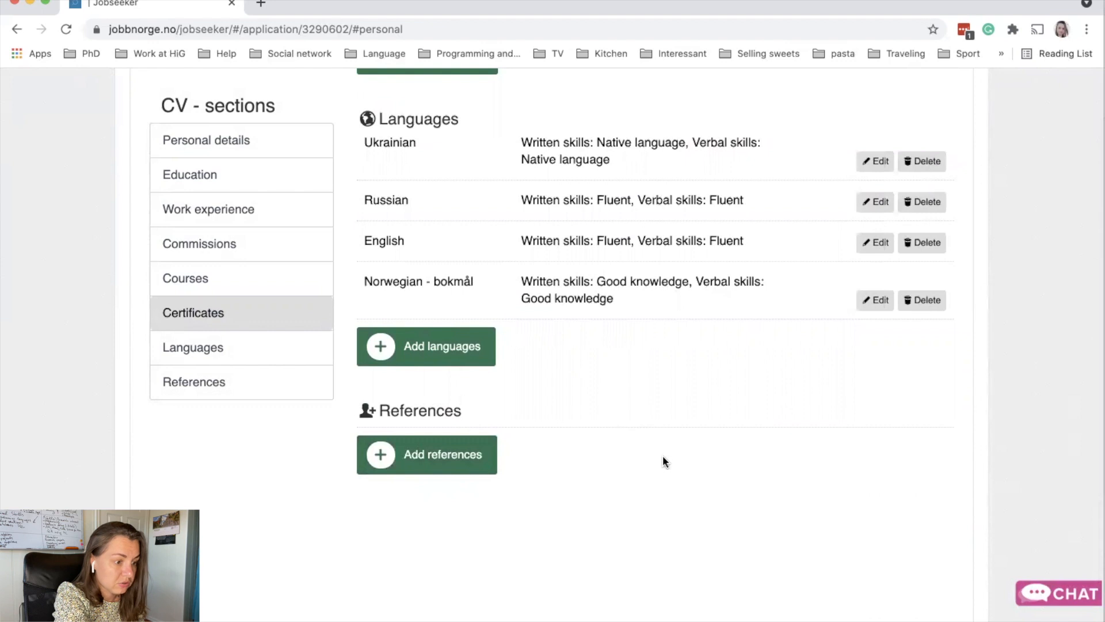
scroll(663, 461, up, 3)
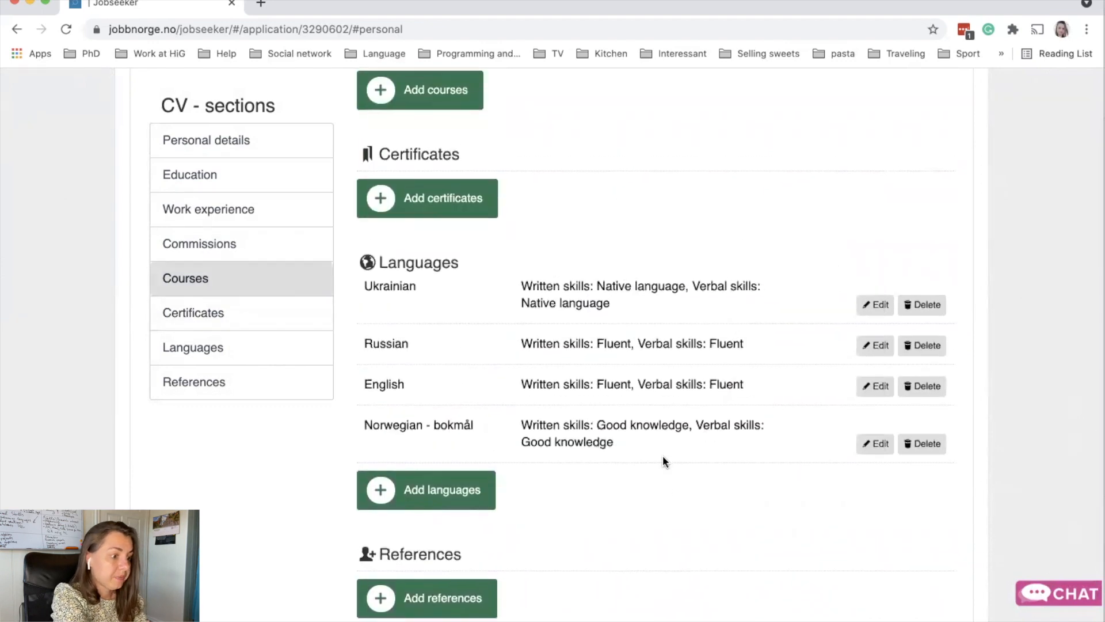
scroll(664, 460, down, 1)
scroll(664, 460, down, 2)
scroll(663, 461, down, 2)
scroll(664, 461, down, 2)
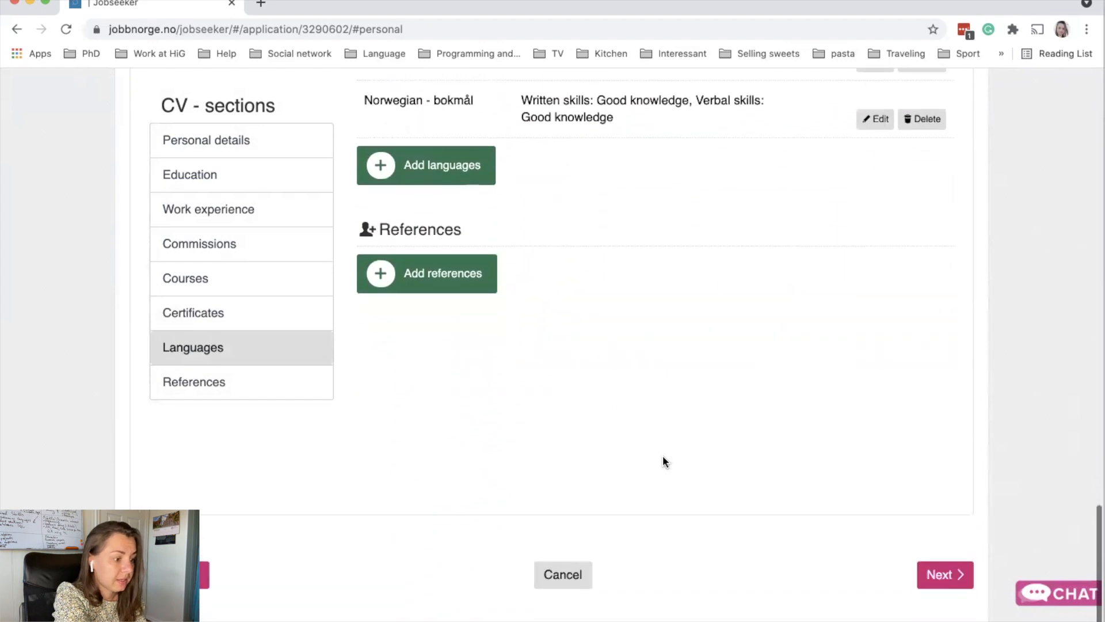
scroll(663, 460, down, 1)
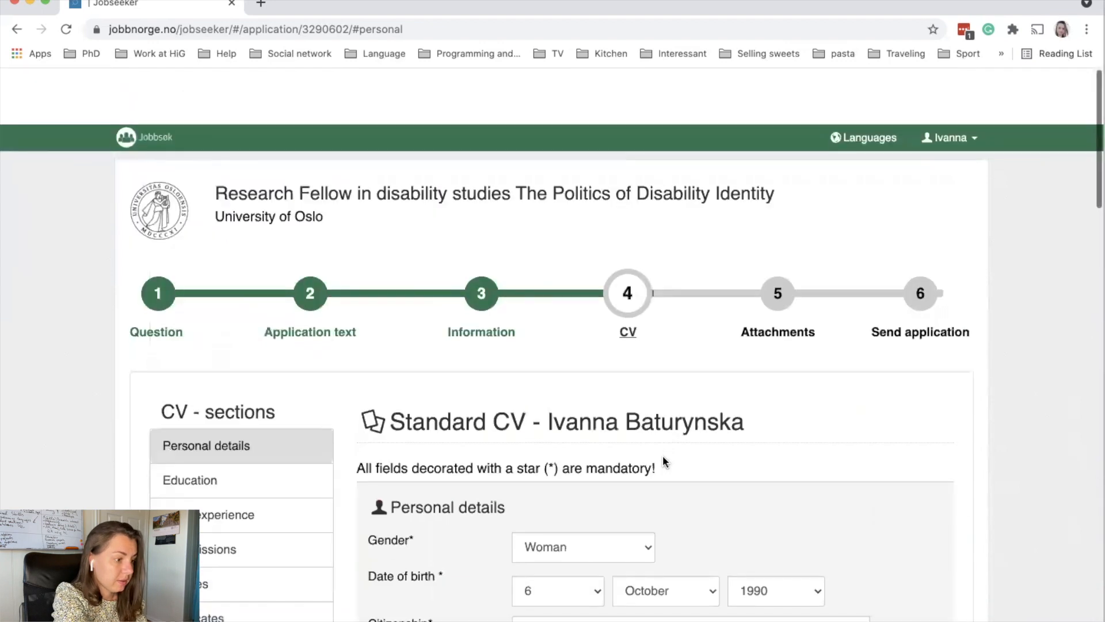
scroll(662, 452, down, 20)
scroll(665, 458, down, 5)
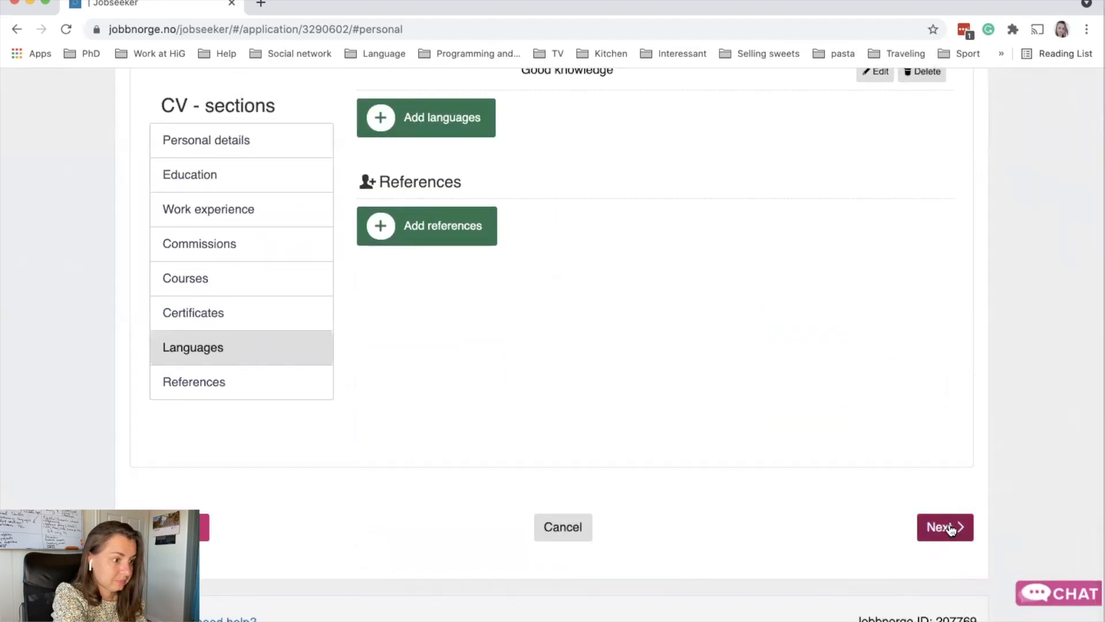
- Proceed to the Attachments stage and examine the chosen attachments, their types and the options for uploading files
click(951, 528)
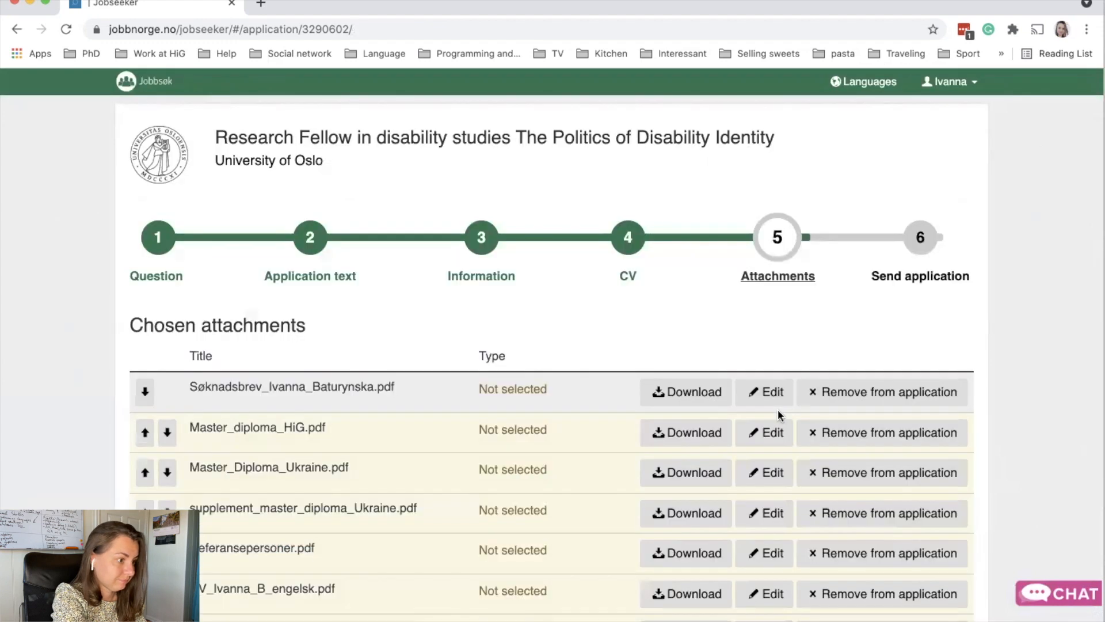
scroll(567, 197, down, 1)
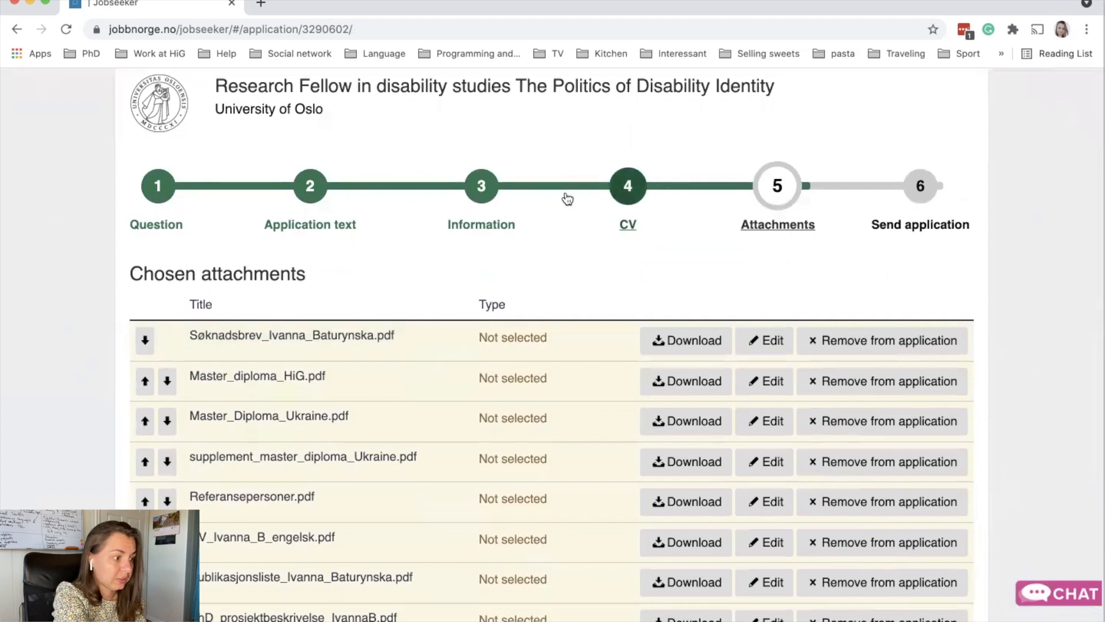
scroll(378, 212, down, 1)
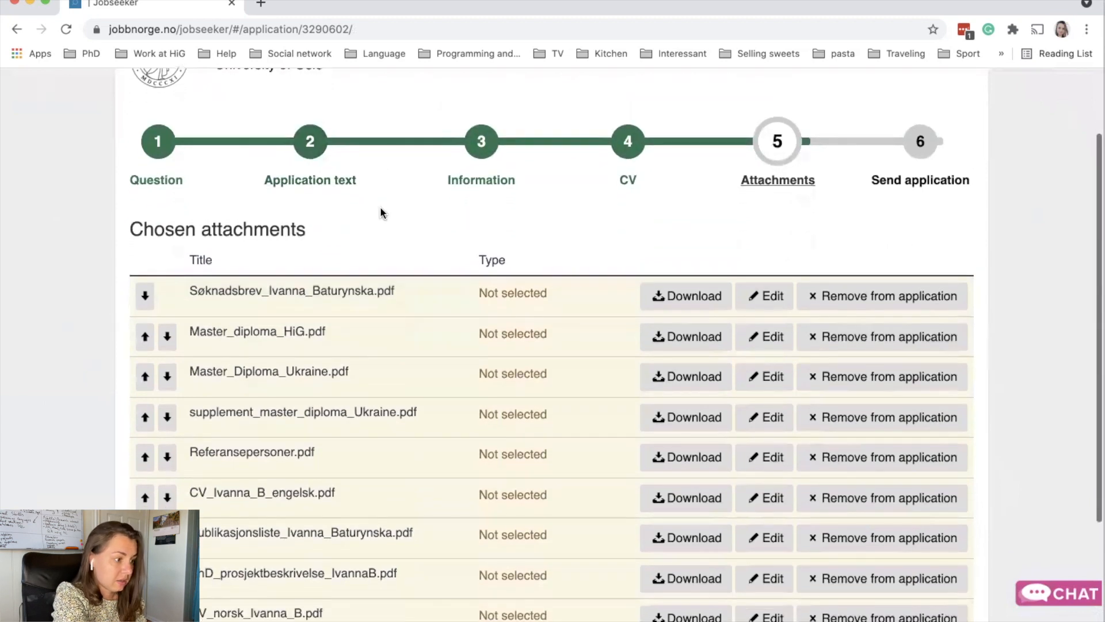
scroll(316, 400, down, 1)
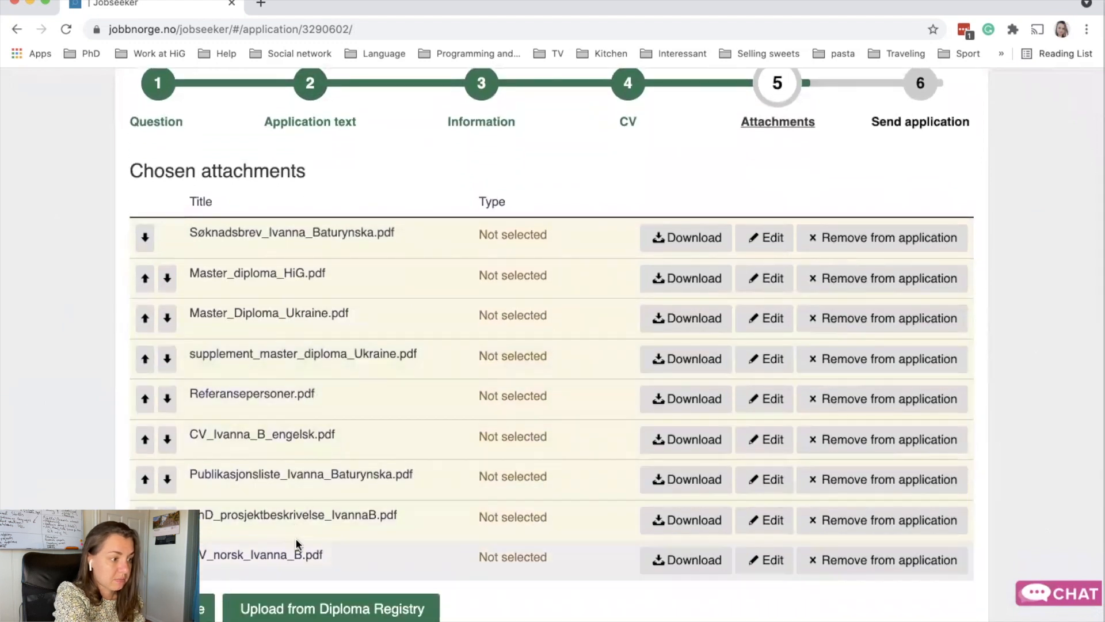
scroll(297, 544, down, 1)
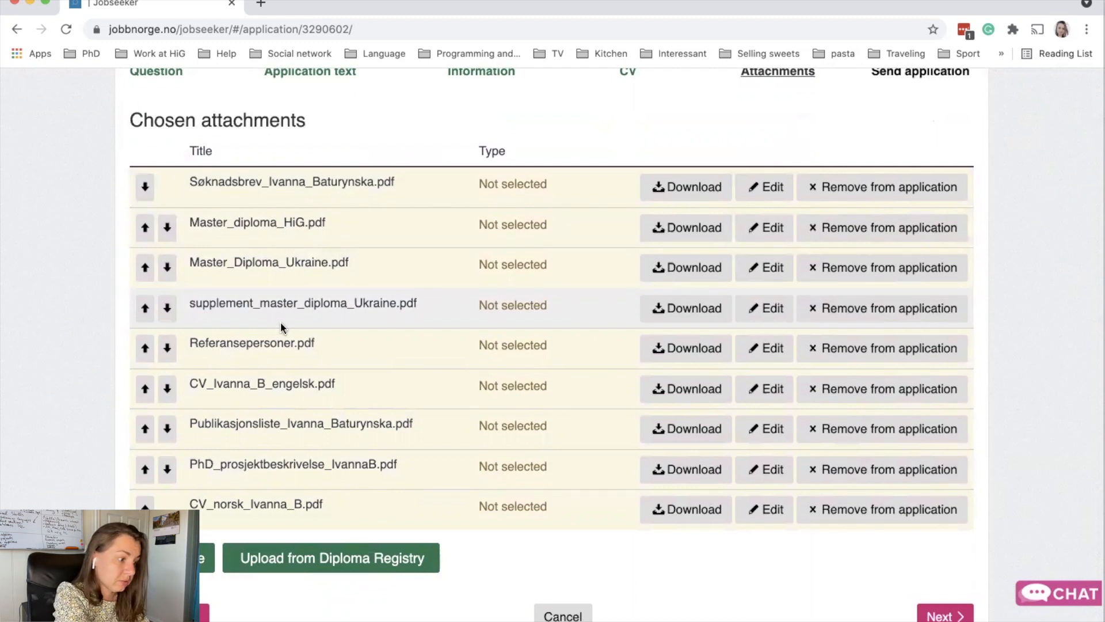
scroll(281, 322, down, 3)
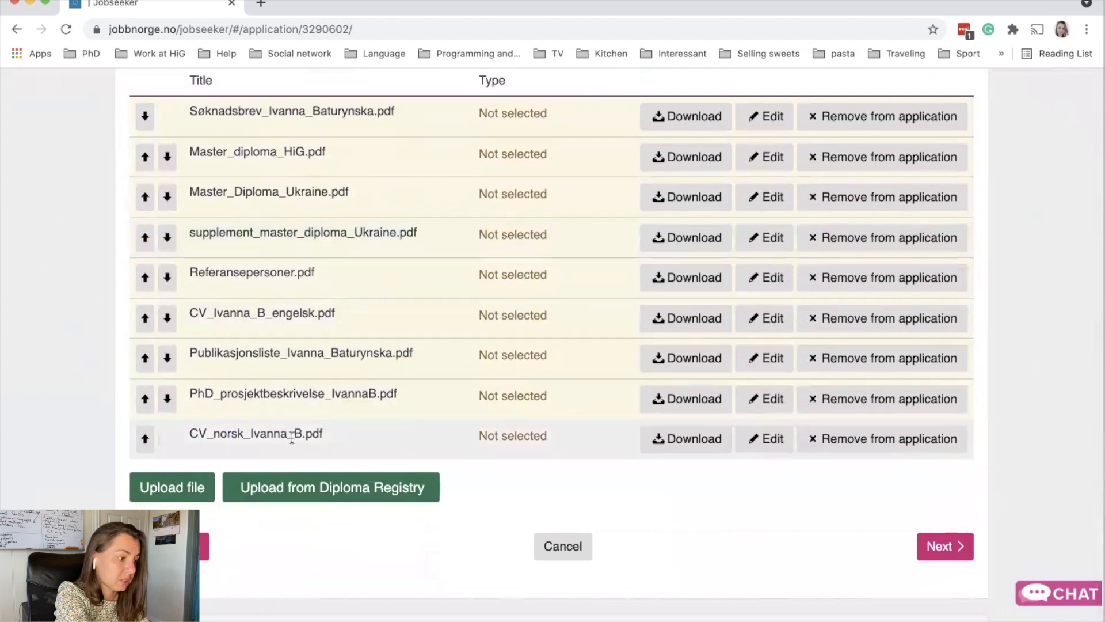
scroll(291, 438, up, 6)
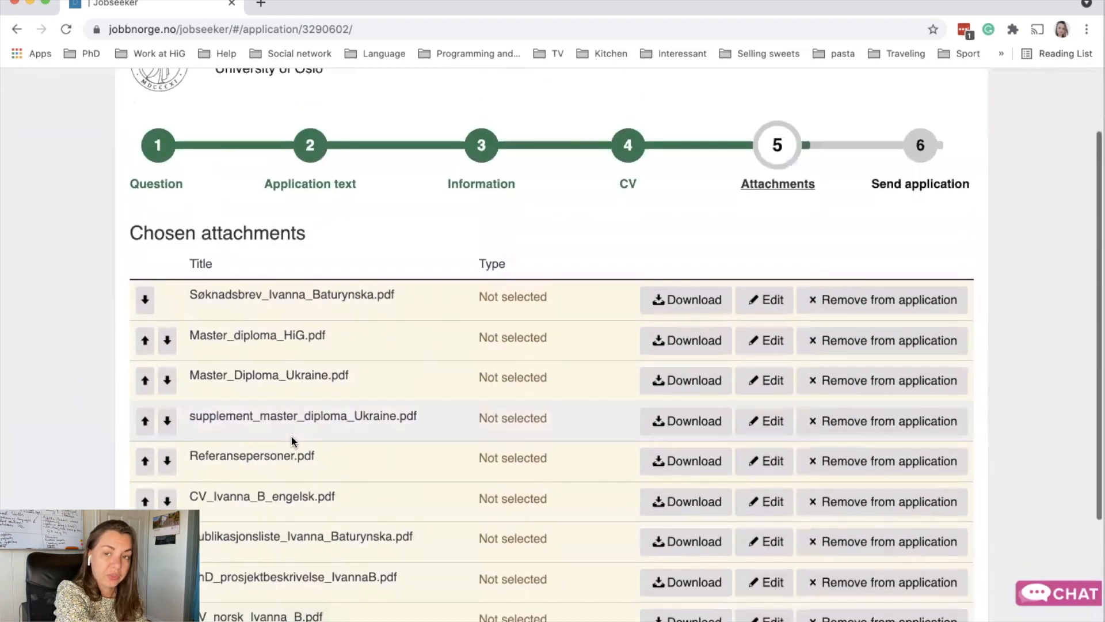
scroll(291, 441, down, 2)
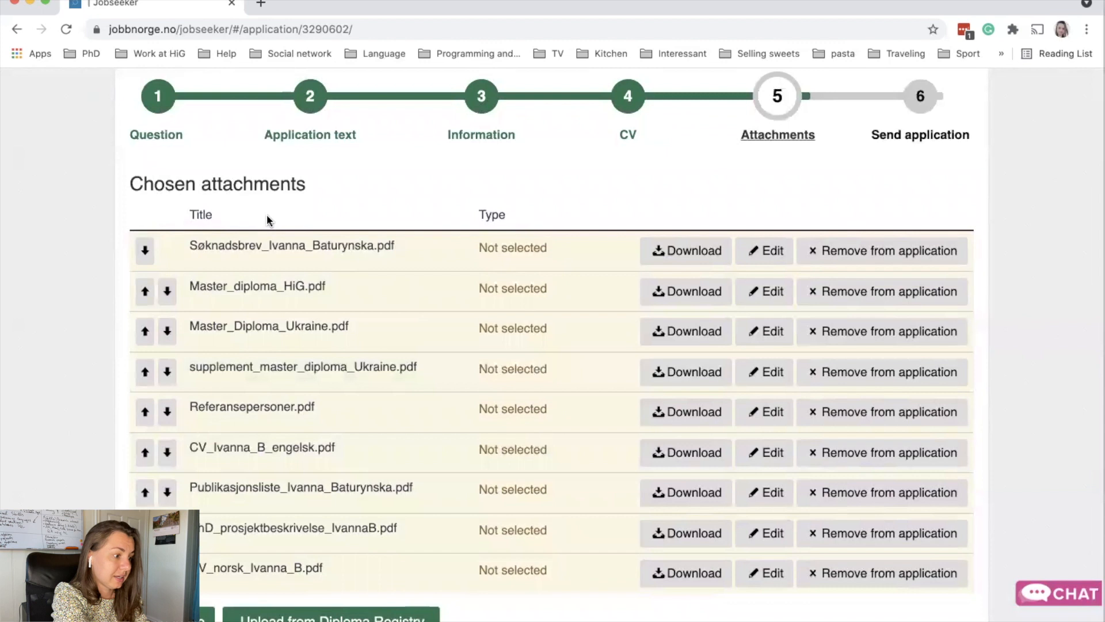
scroll(267, 214, down, 1)
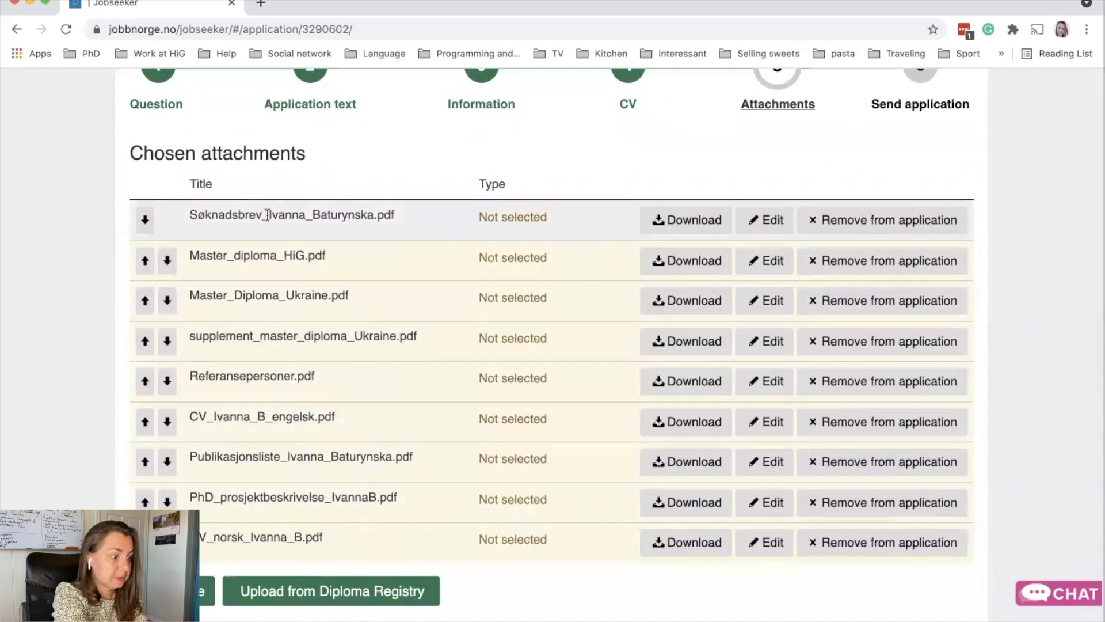
scroll(268, 215, down, 1)
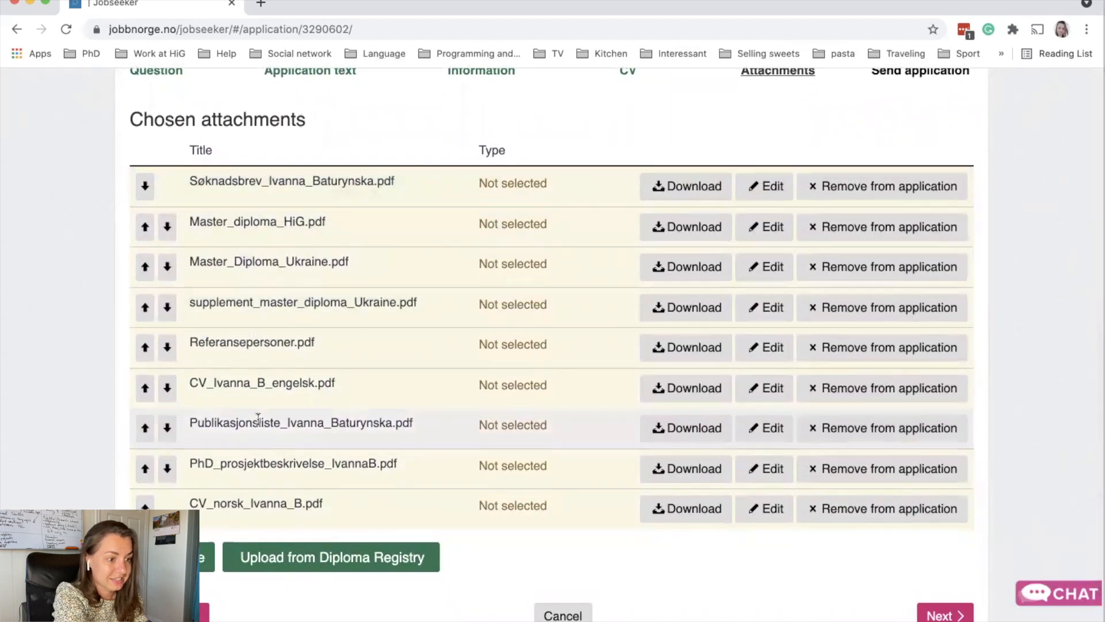
scroll(259, 419, down, 3)
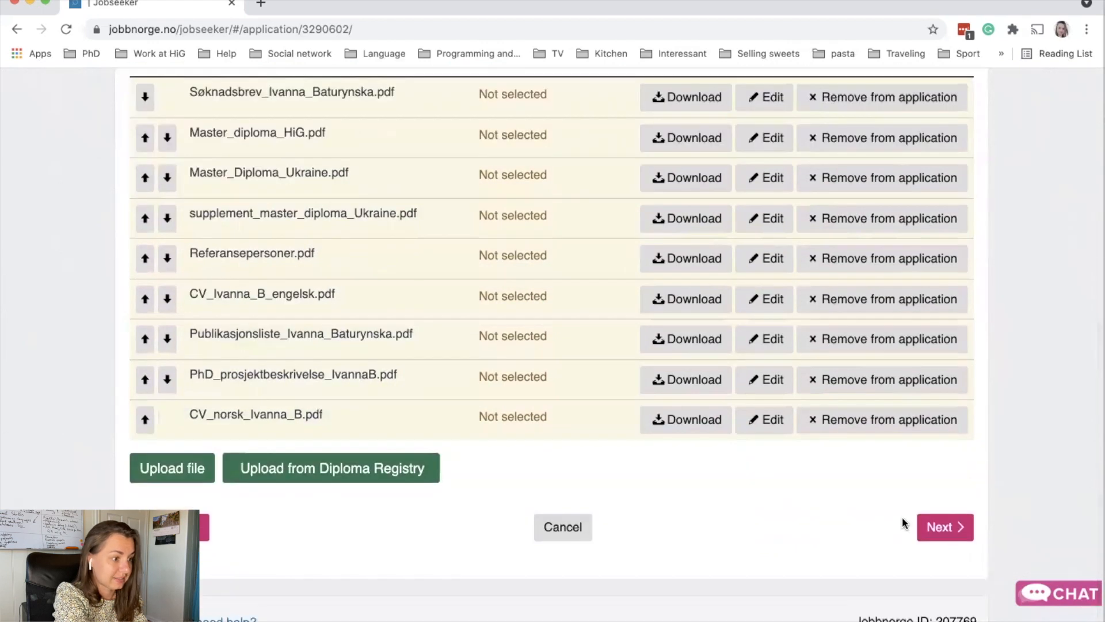
- Proceed to the Send application stage and read the notice about missing fields and the submission terms
click(960, 533)
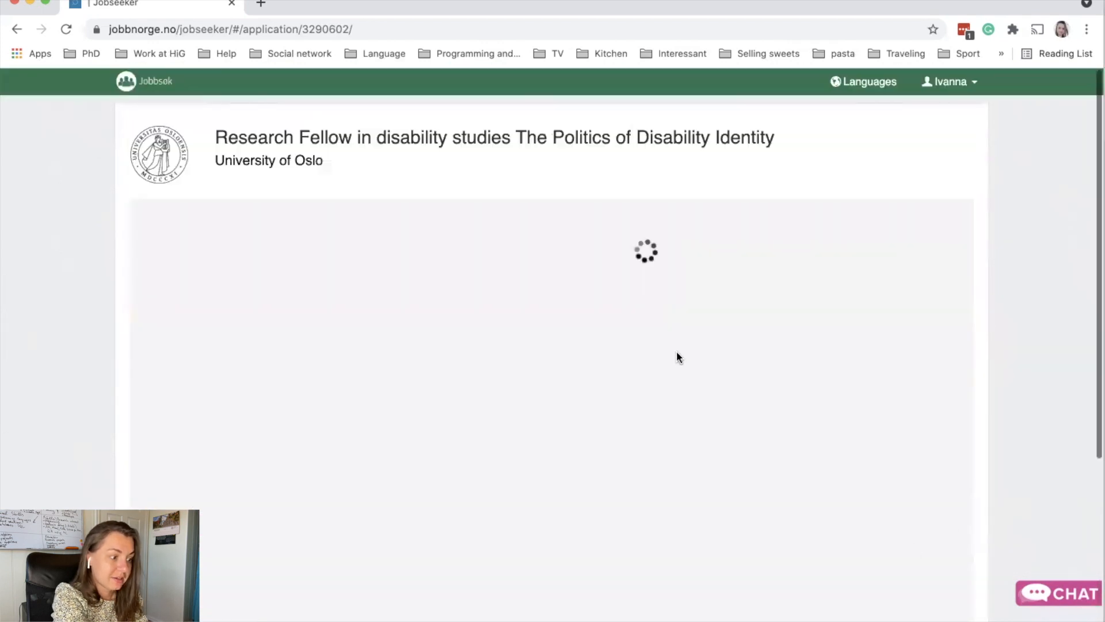
scroll(674, 354, down, 3)
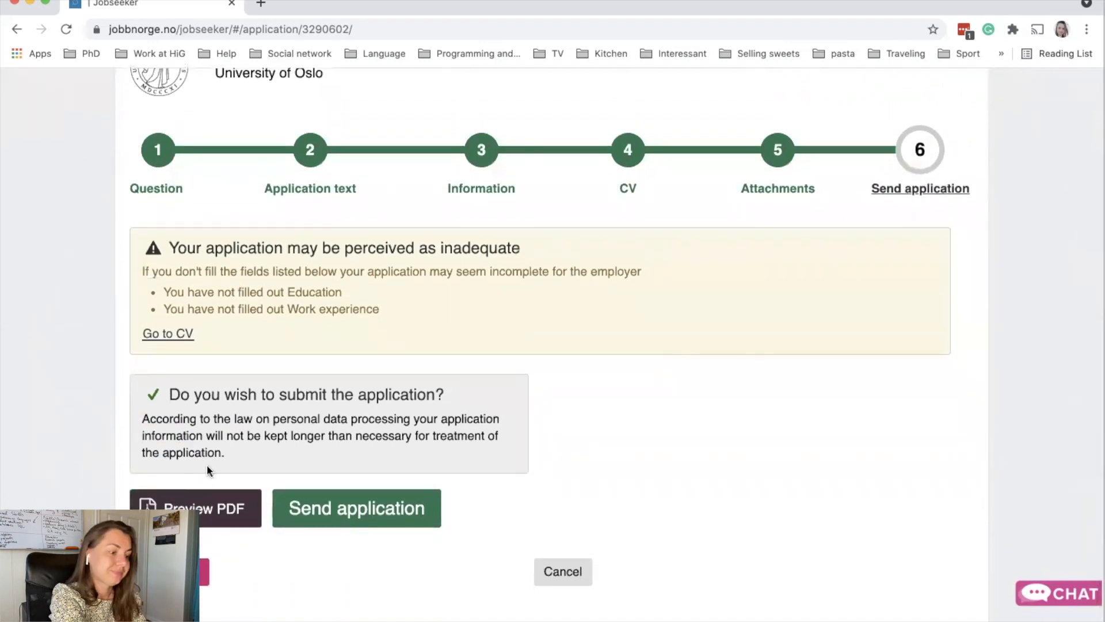
scroll(212, 258, down, 2)
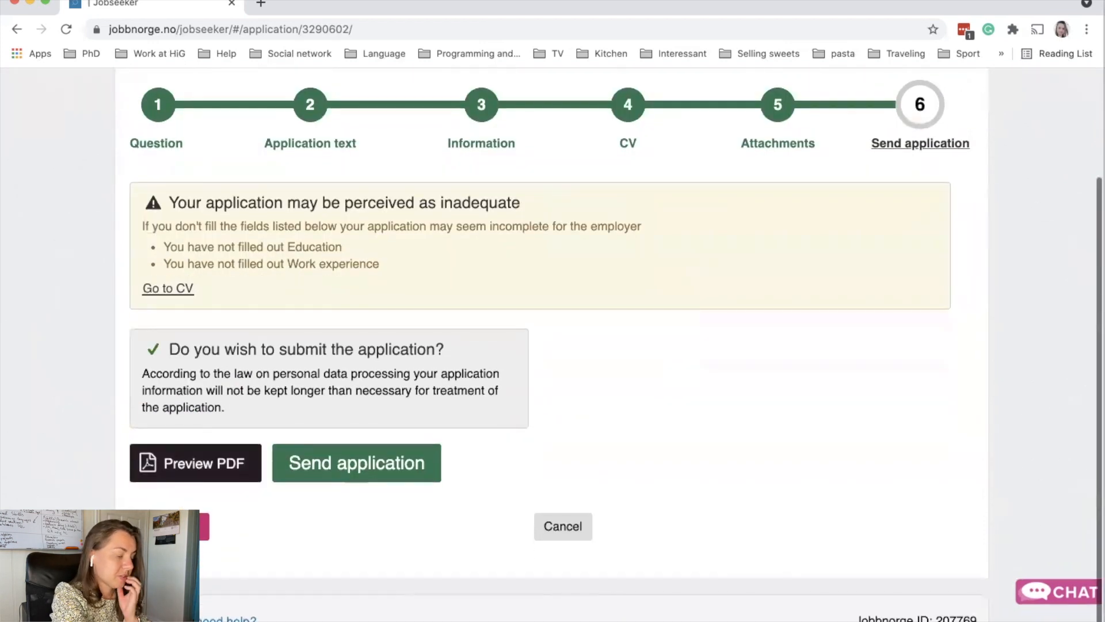
- Cancel out of the application and delete the unsent Research Fellow in disability studies application
click(571, 530)
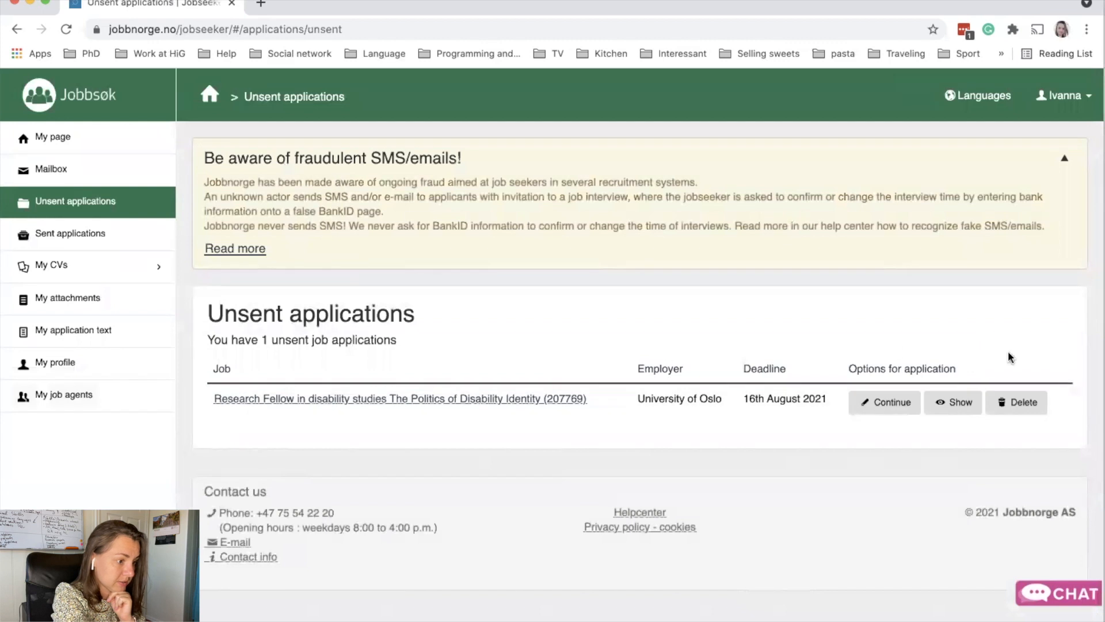
click(1017, 401)
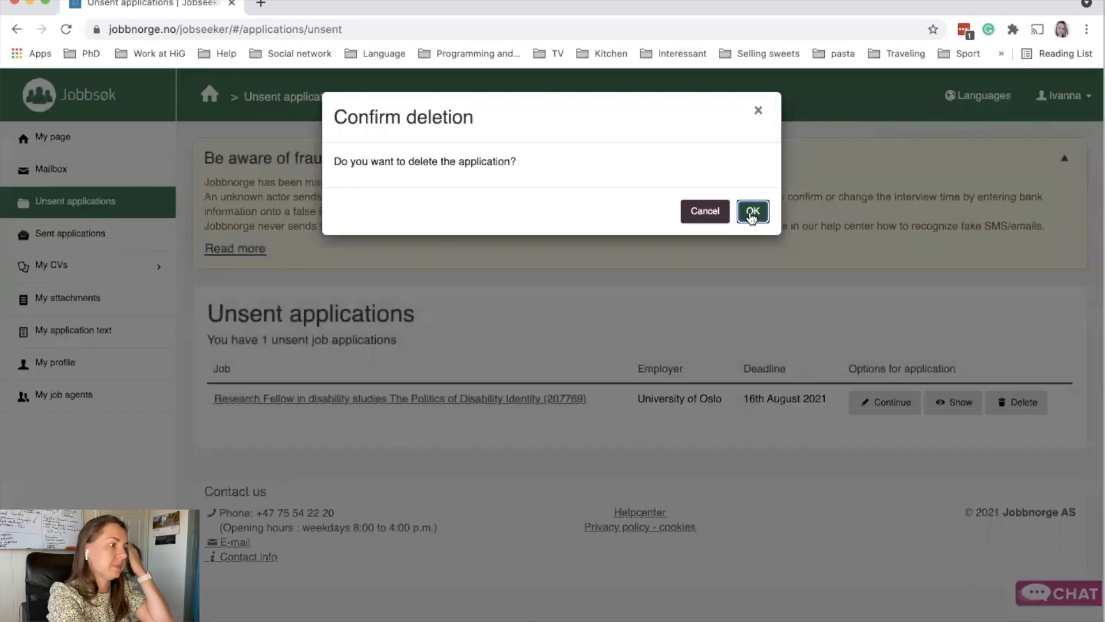
click(752, 213)
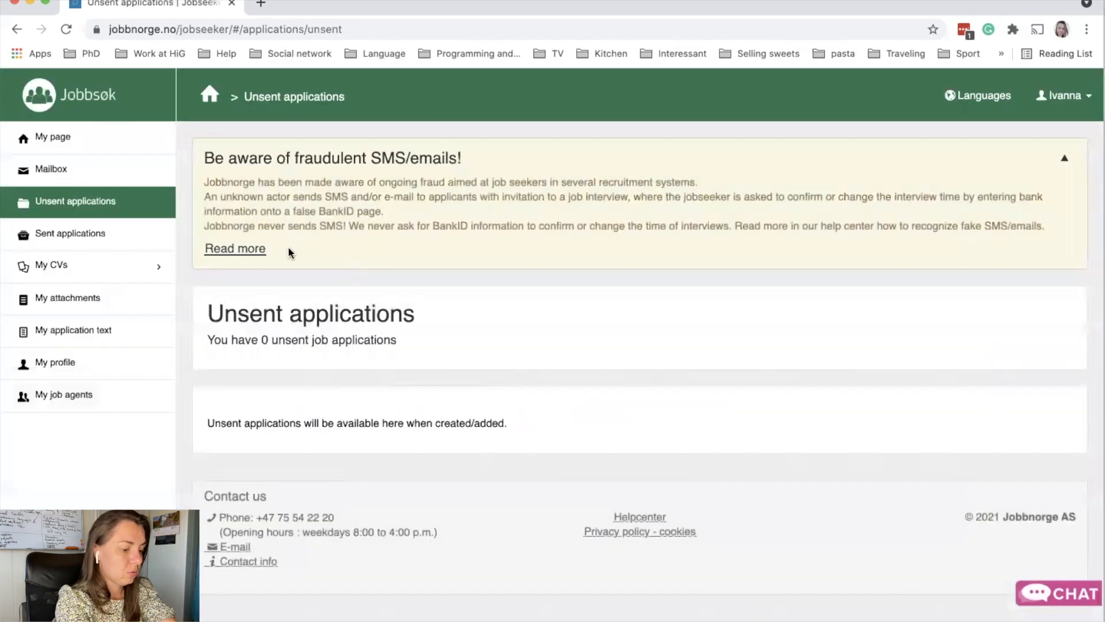
- Open LinkedIn in a new browser tab and show its job listings for project manager in Norway
click(261, 4)
text(link)
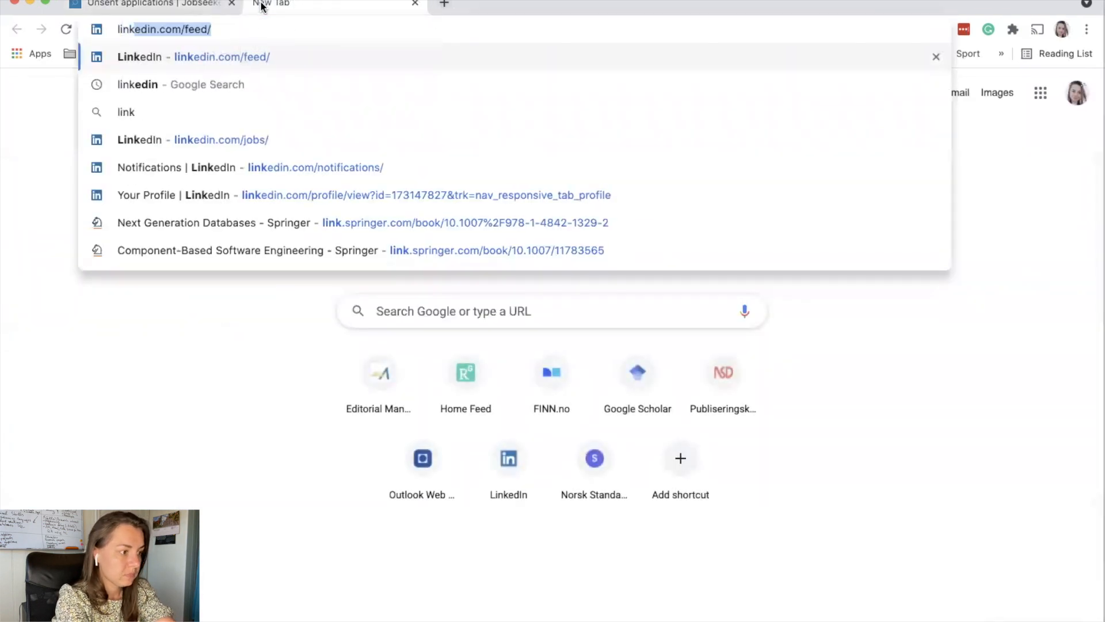
key(Return)
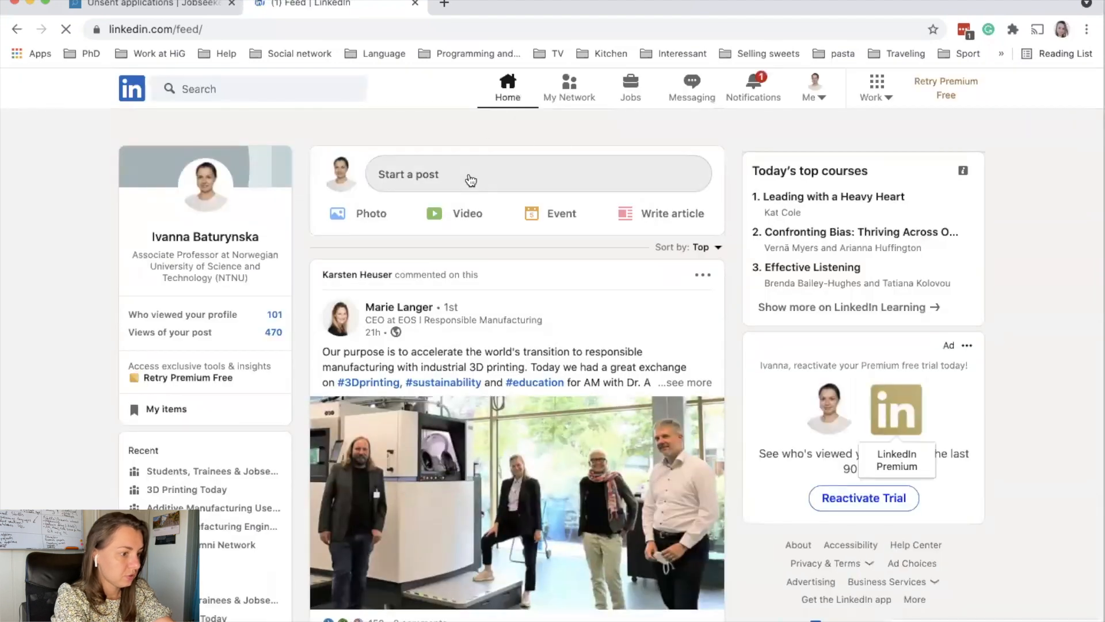
click(644, 84)
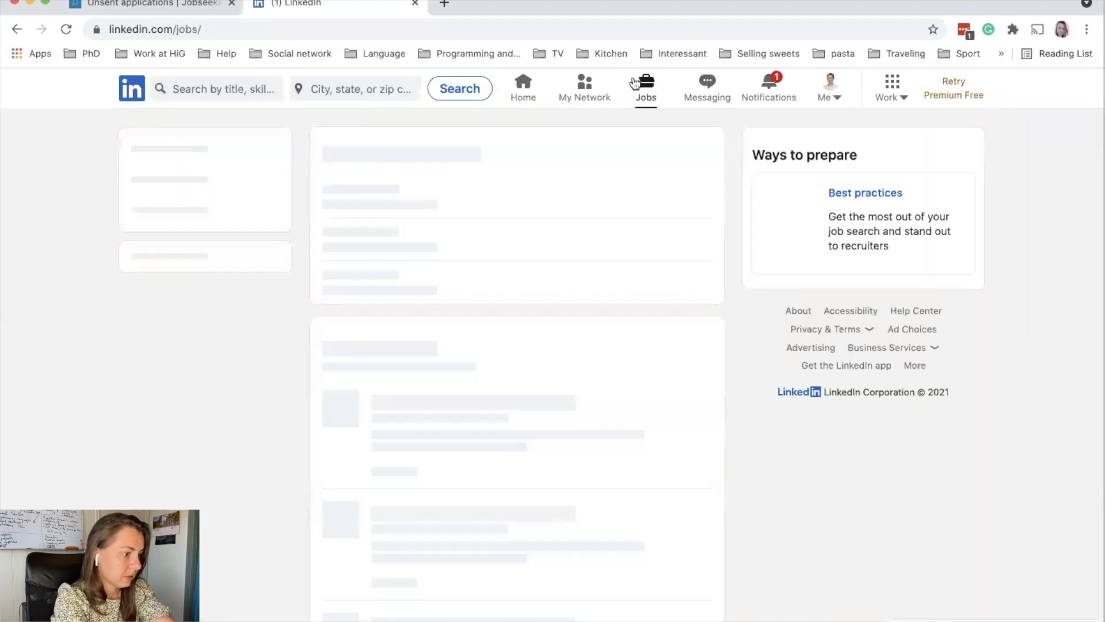
click(362, 193)
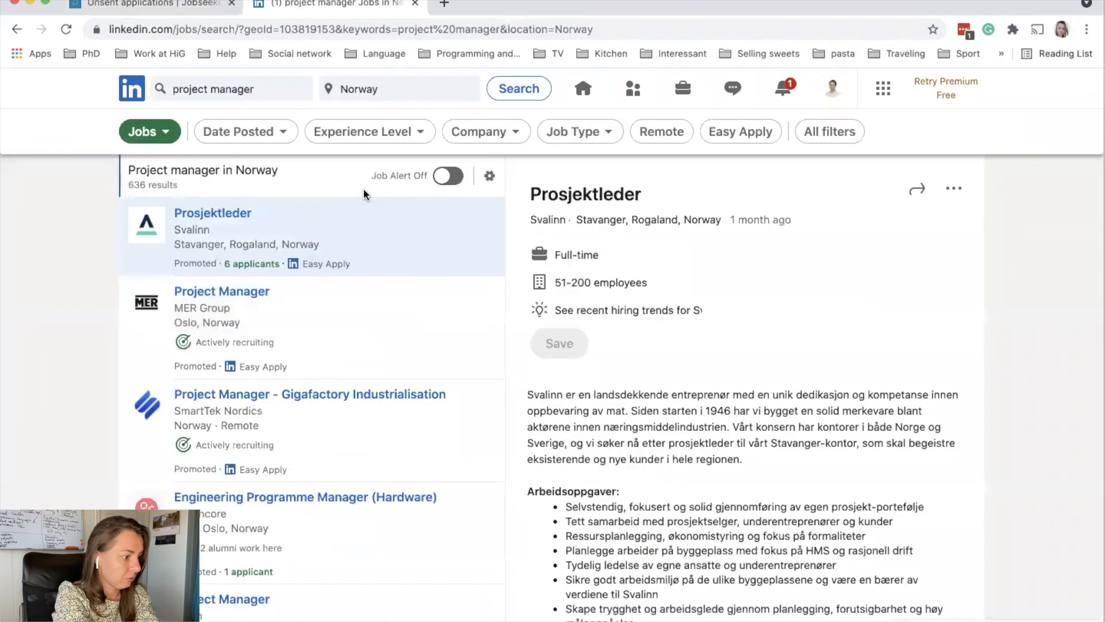
- Open the Danske Bank Project Manager listing in Oslo and read its job description and candidate requirements
scroll(365, 347, down, 6)
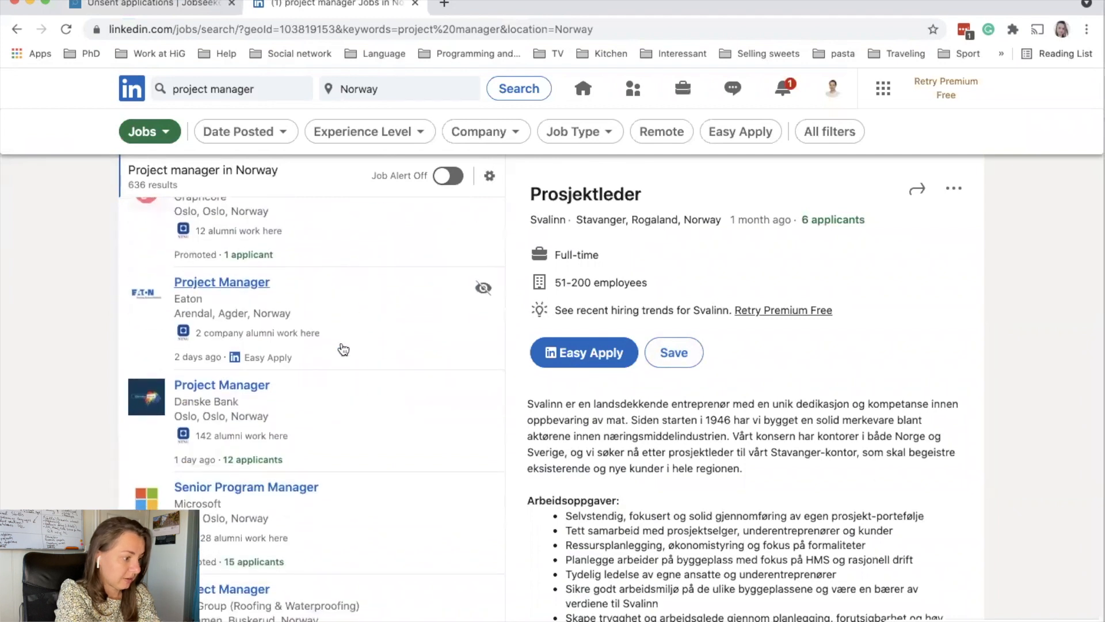
click(318, 416)
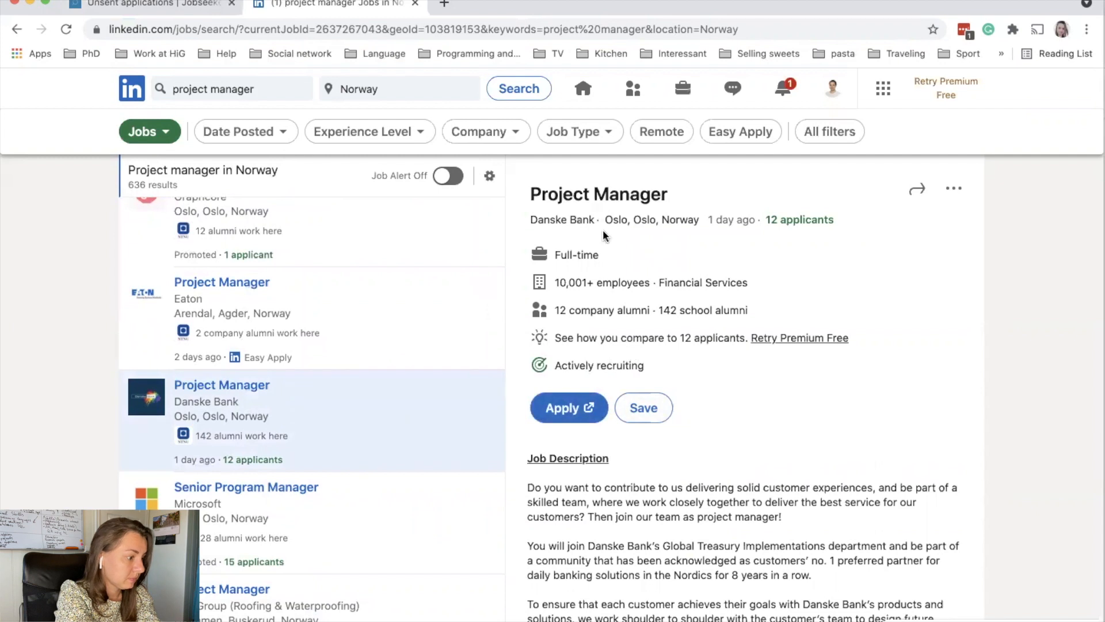
scroll(784, 378, down, 1)
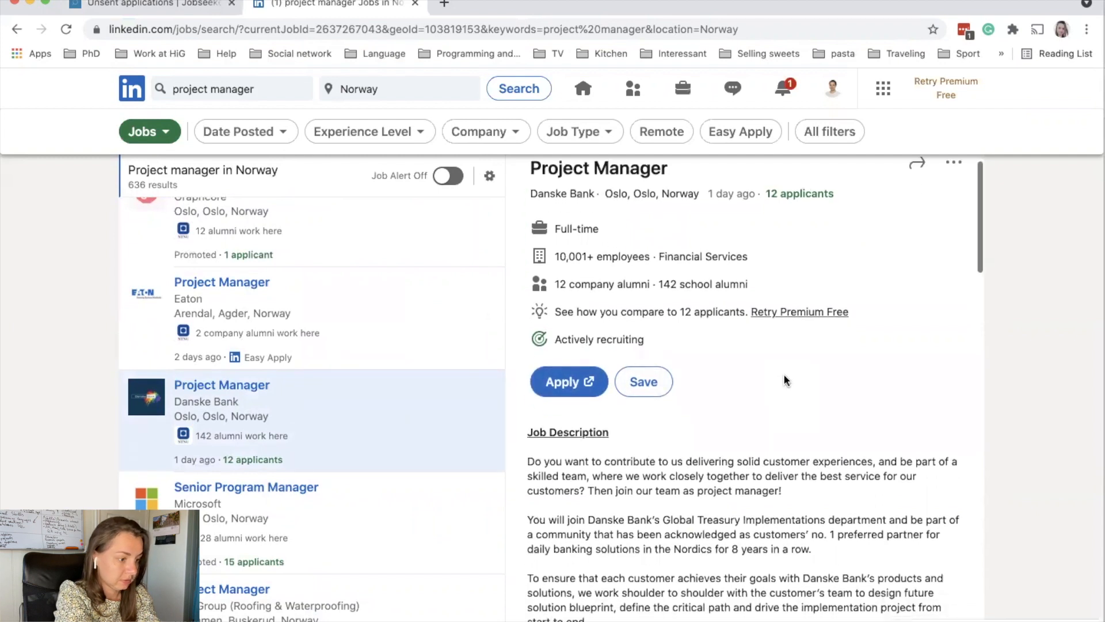
scroll(784, 379, down, 2)
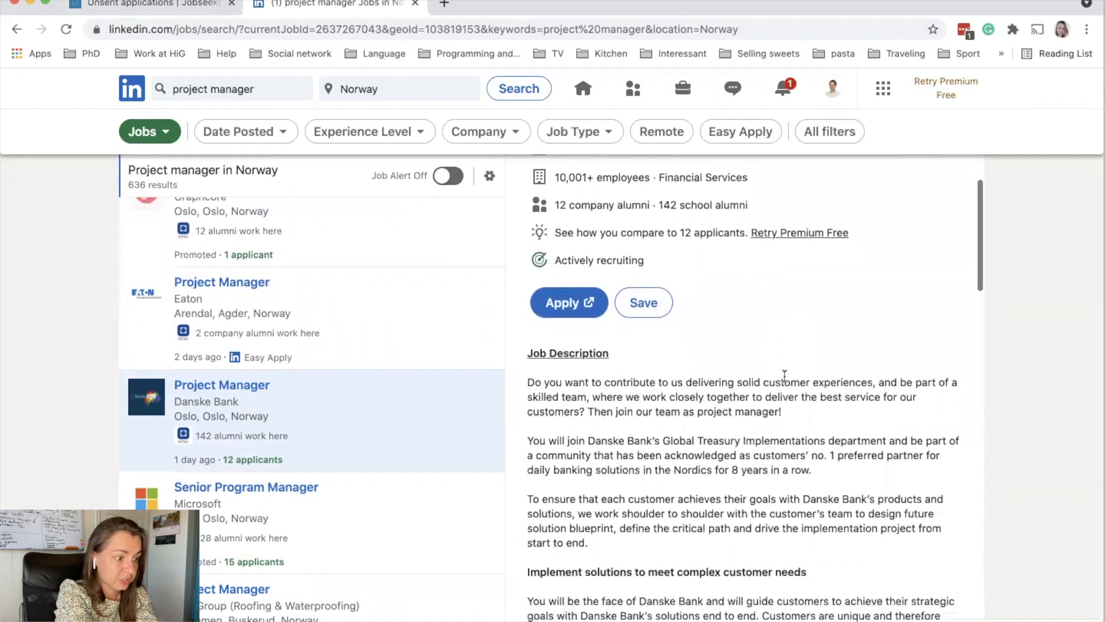
scroll(784, 380, down, 2)
scroll(784, 377, down, 10)
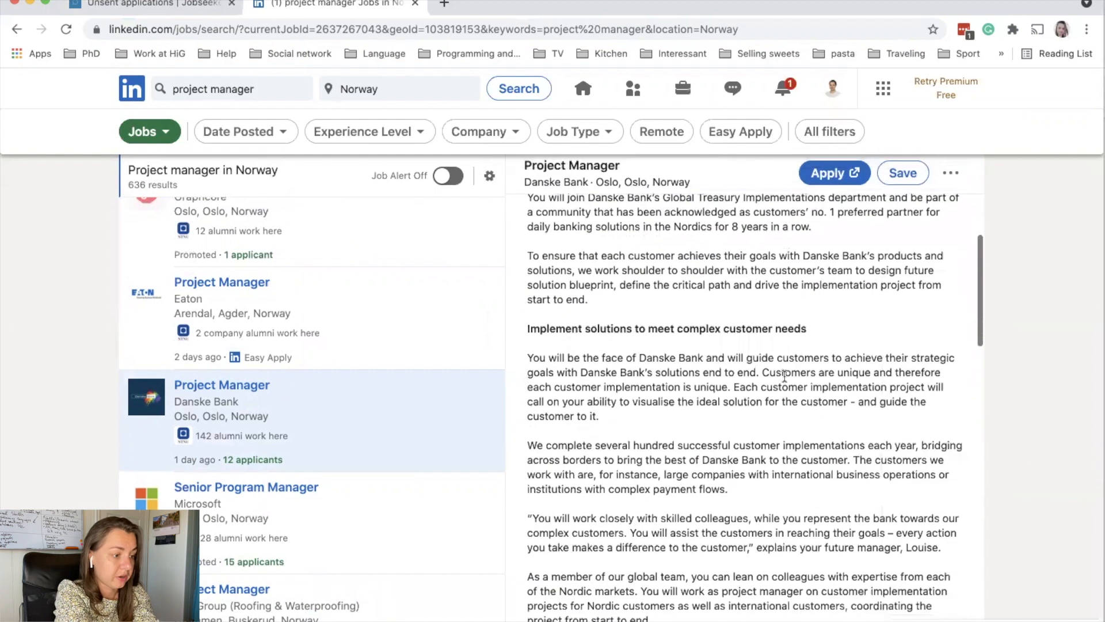
scroll(784, 376, down, 6)
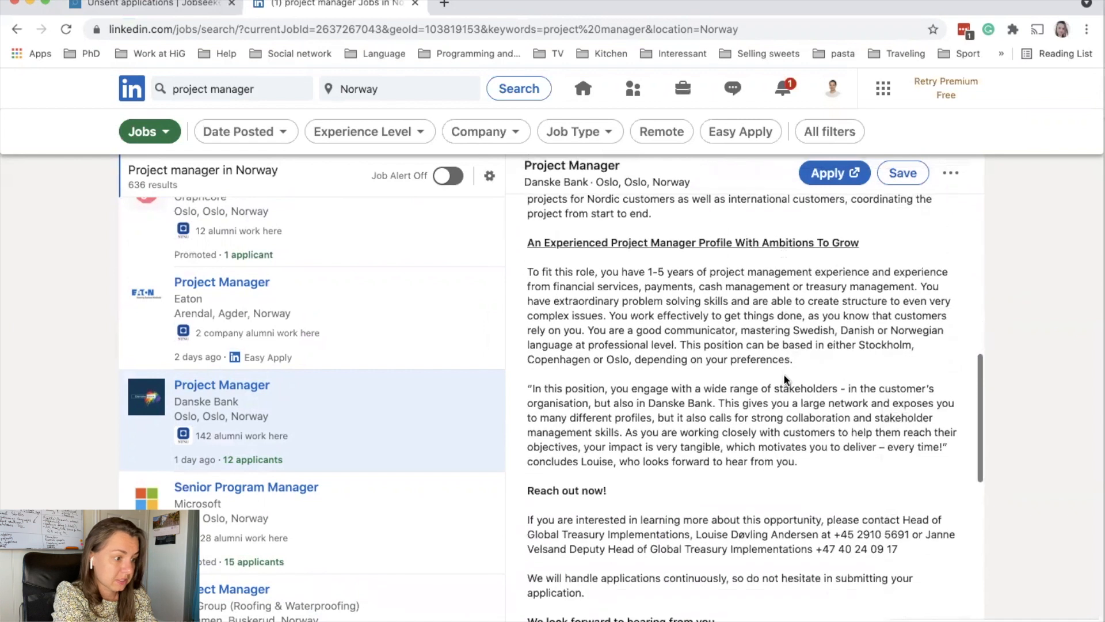
- Follow the Danske Bank listing's application link to the bank's career site and review the posting's location, deadline and schedule details
scroll(784, 377, down, 3)
scroll(784, 377, up, 20)
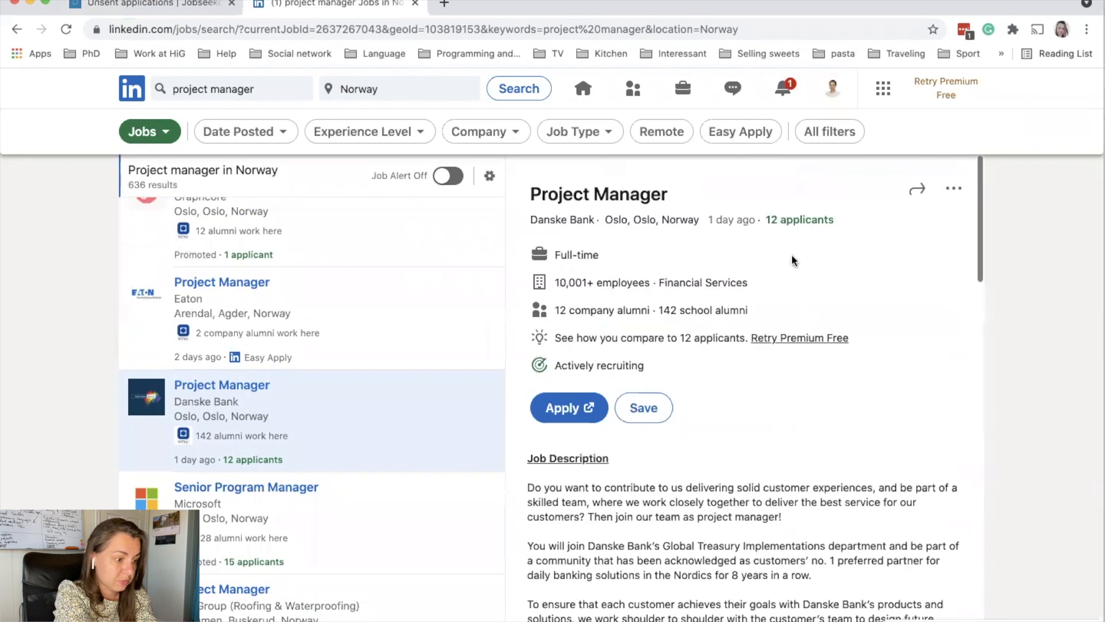
click(558, 410)
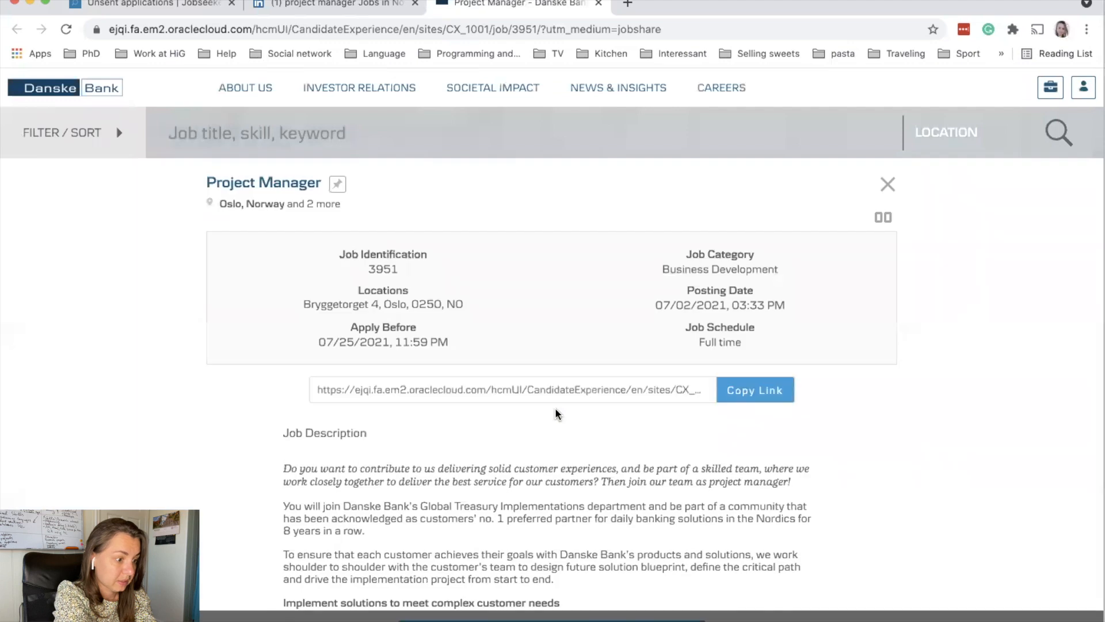
scroll(572, 294, down, 3)
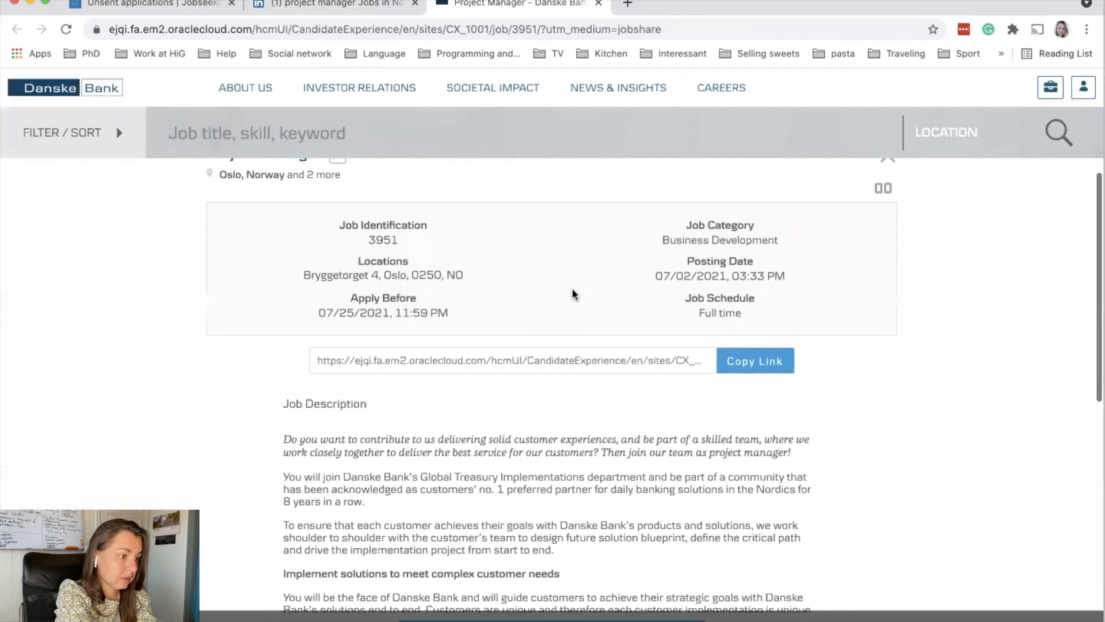
scroll(574, 294, down, 3)
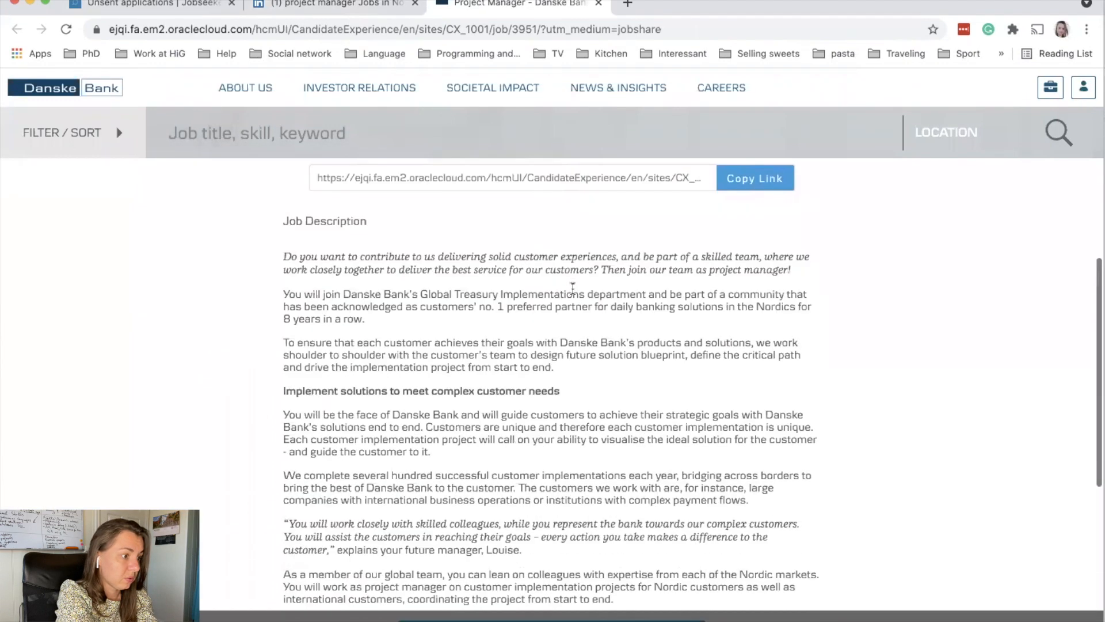
scroll(574, 294, up, 4)
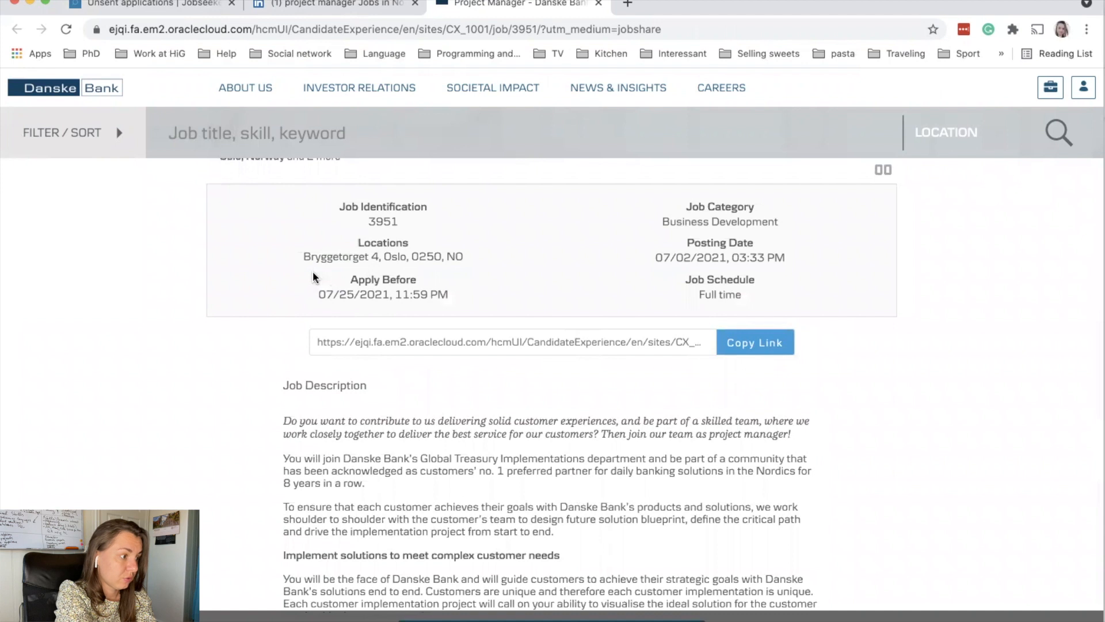
scroll(313, 276, up, 1)
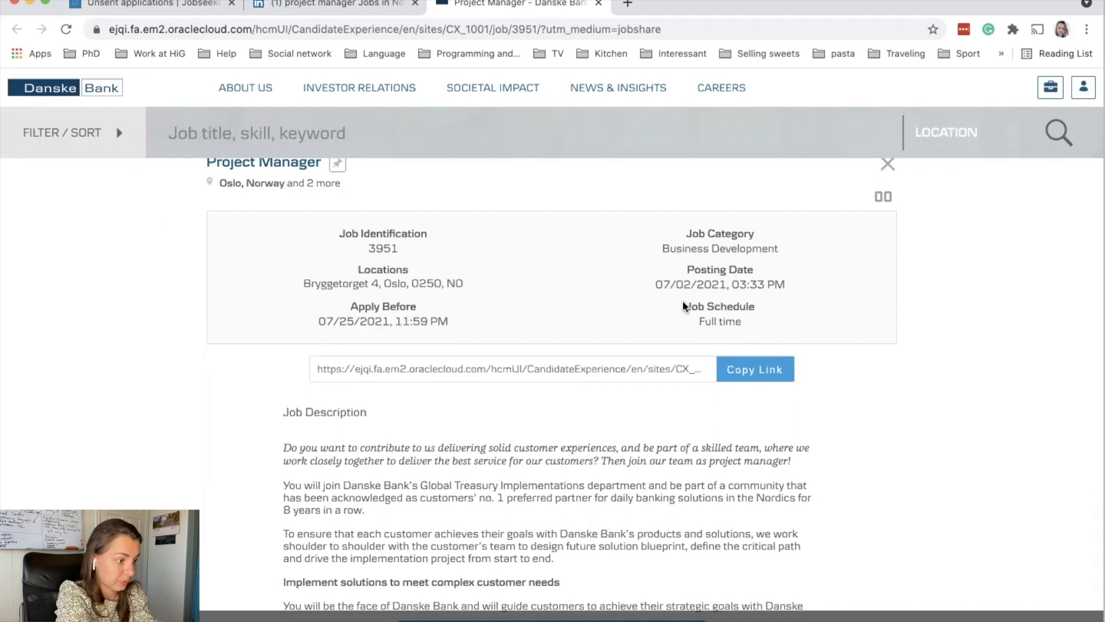
- Read the Project Manager description on Danske Bank's career site through to the end and start the application
scroll(628, 314, down, 5)
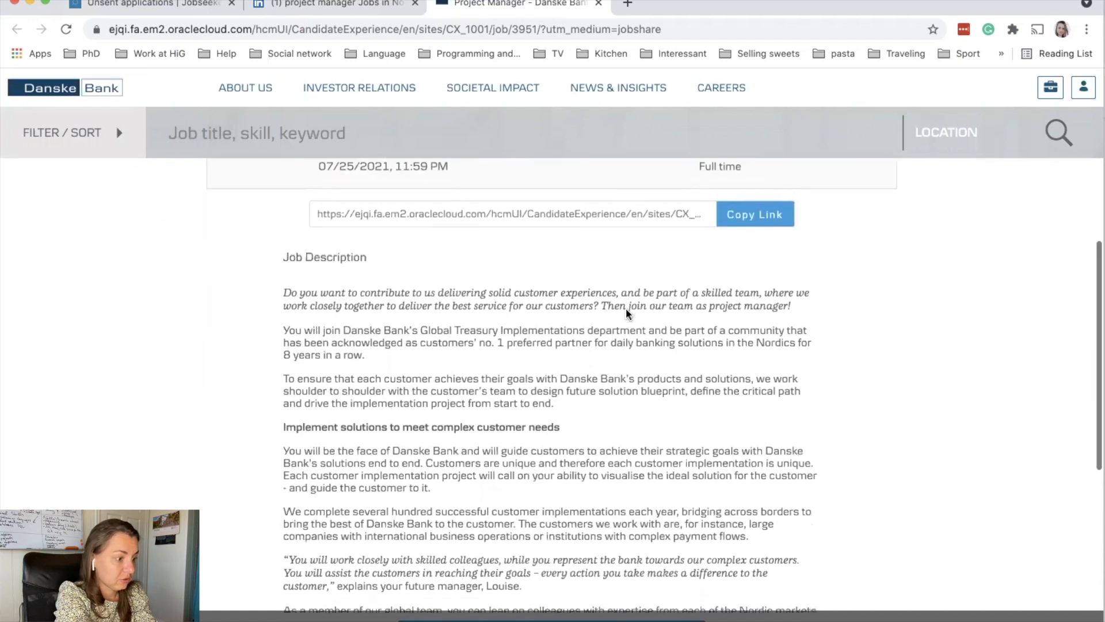
scroll(626, 314, down, 3)
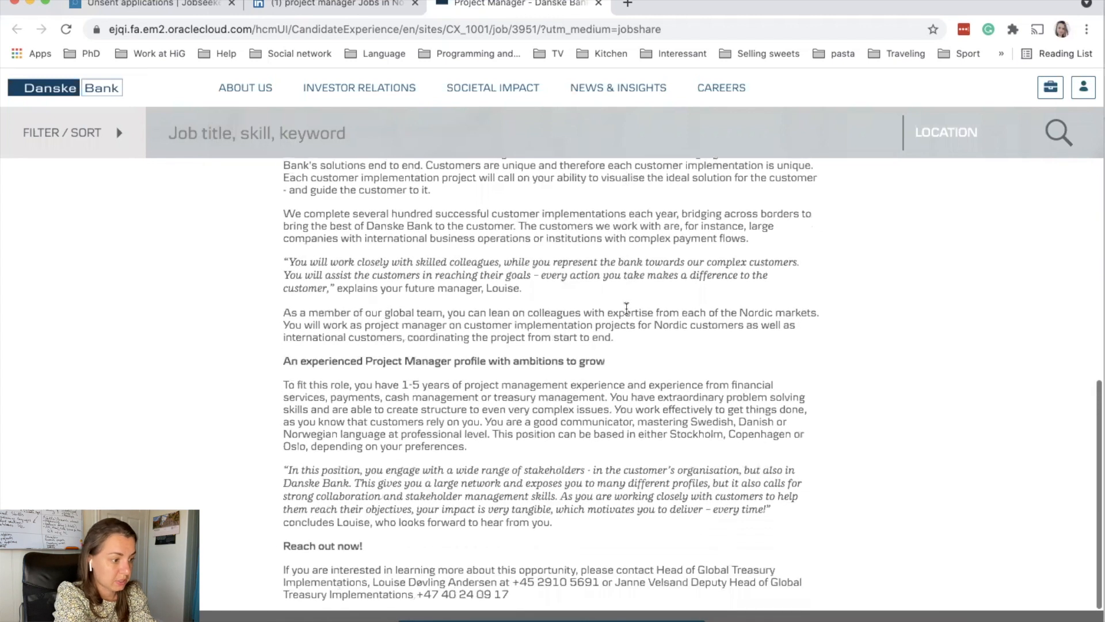
scroll(627, 308, down, 2)
scroll(626, 308, down, 3)
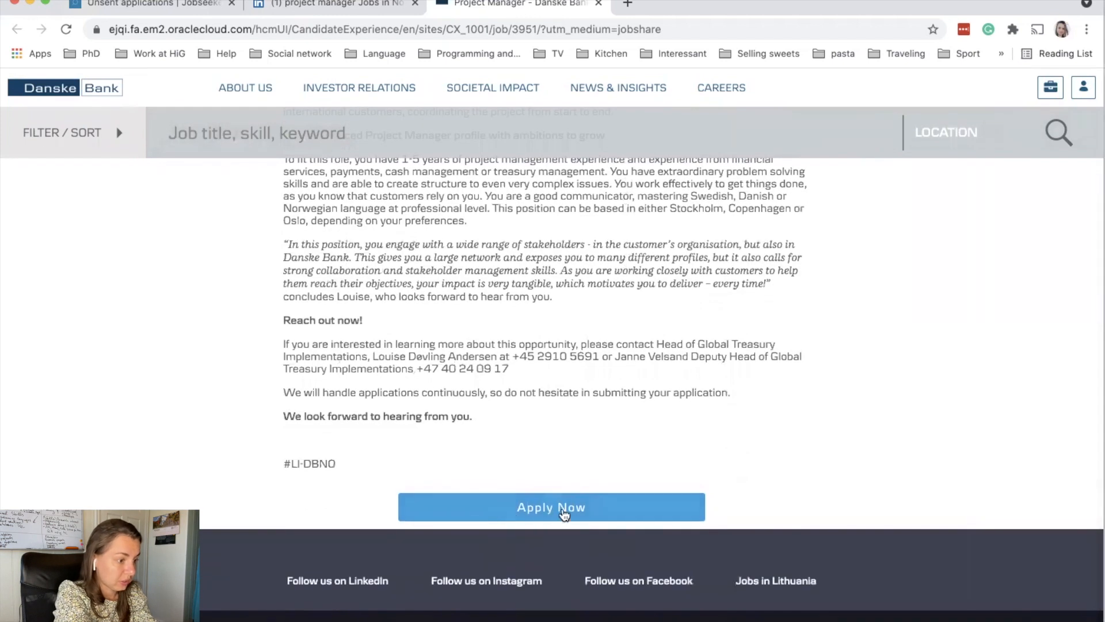
click(563, 510)
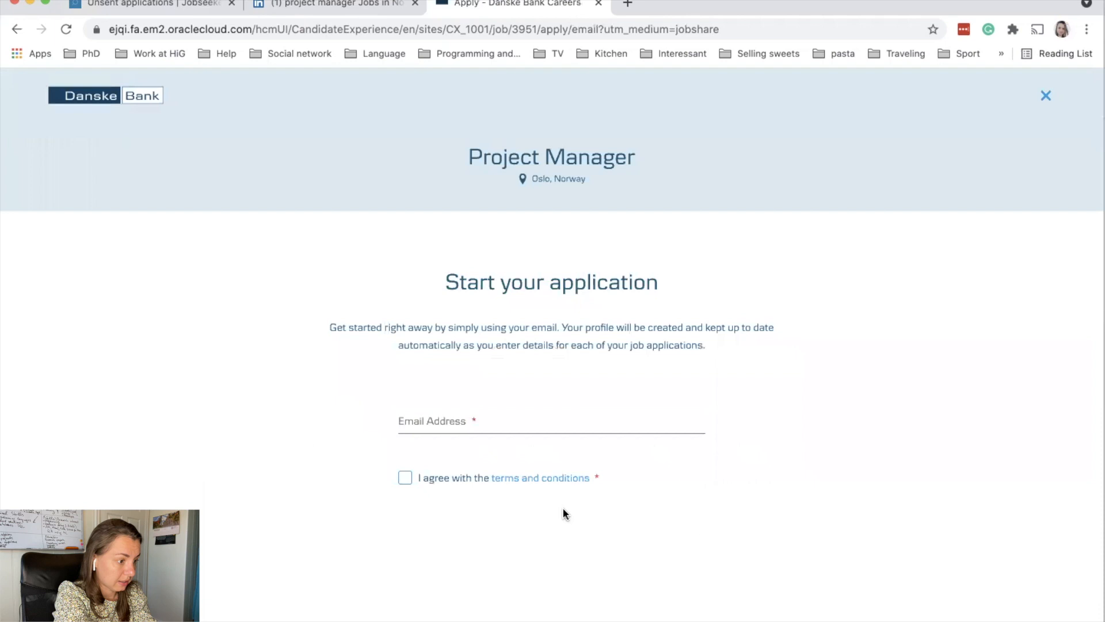
- Enter the applicant's email address, agree with the terms and conditions, and continue to the application form
click(415, 424)
click(424, 454)
click(407, 481)
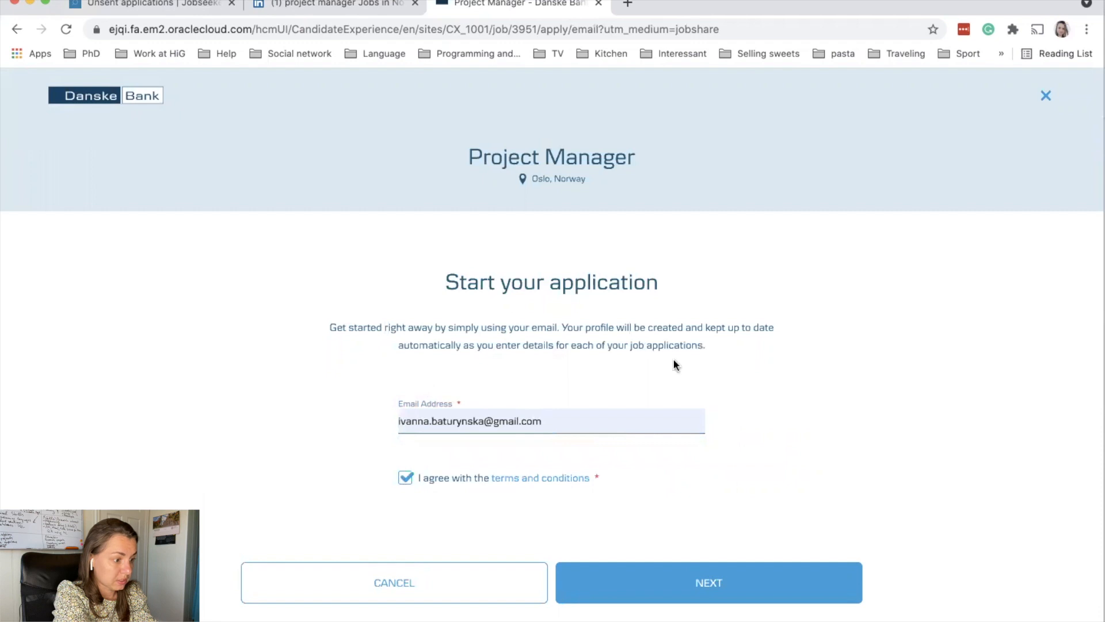
scroll(741, 399, down, 1)
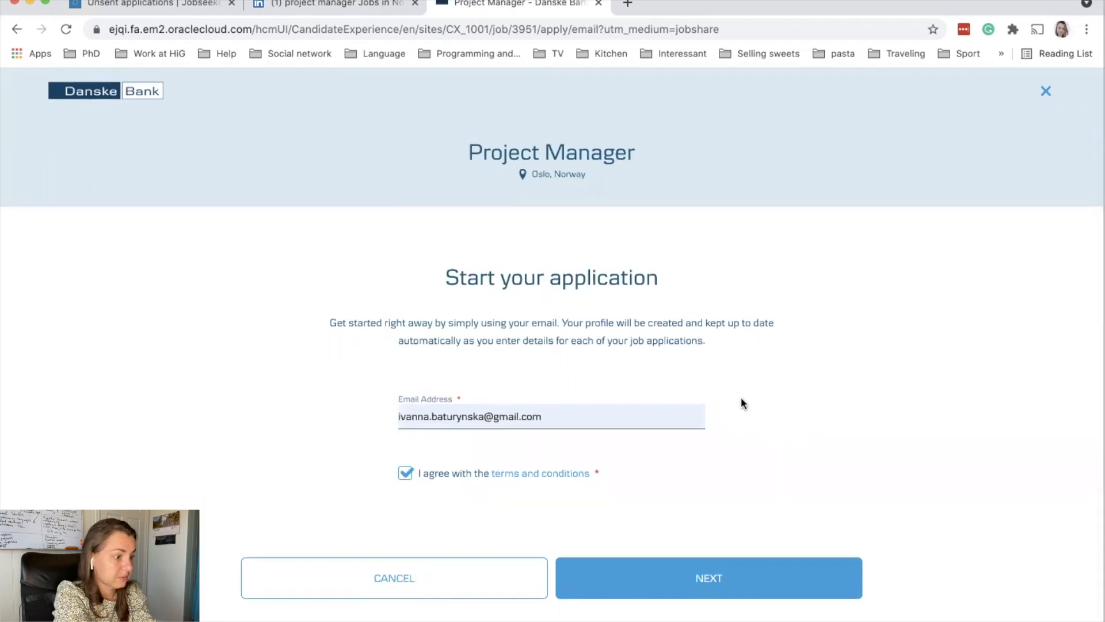
click(751, 569)
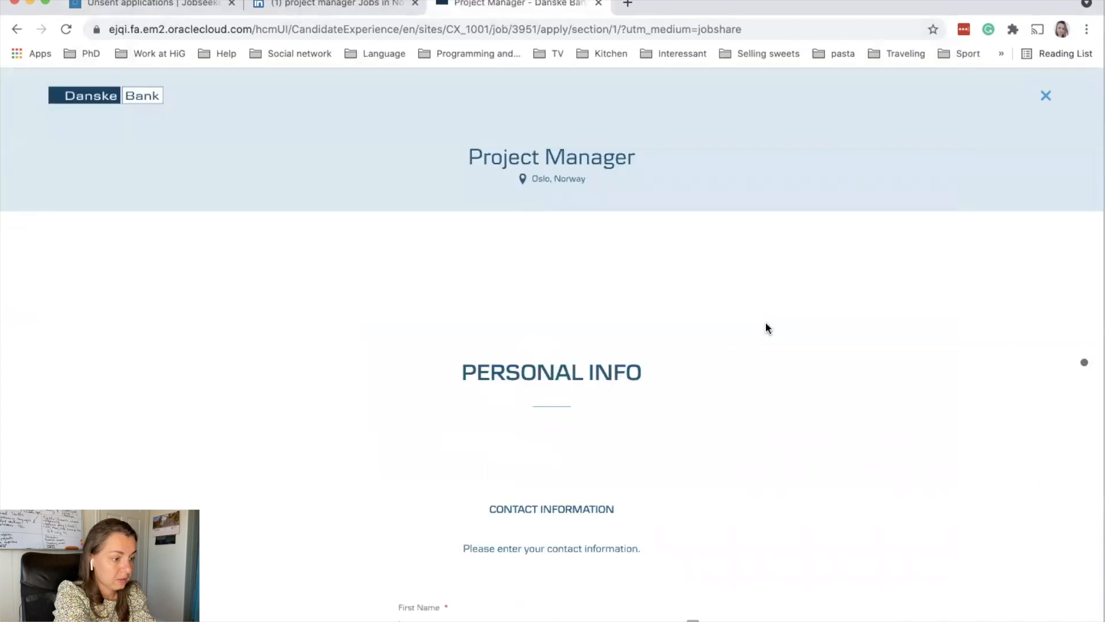
- Dismiss the location-access request and review the contact information fields, from the applicant's name and title to the phone number
scroll(765, 329, down, 3)
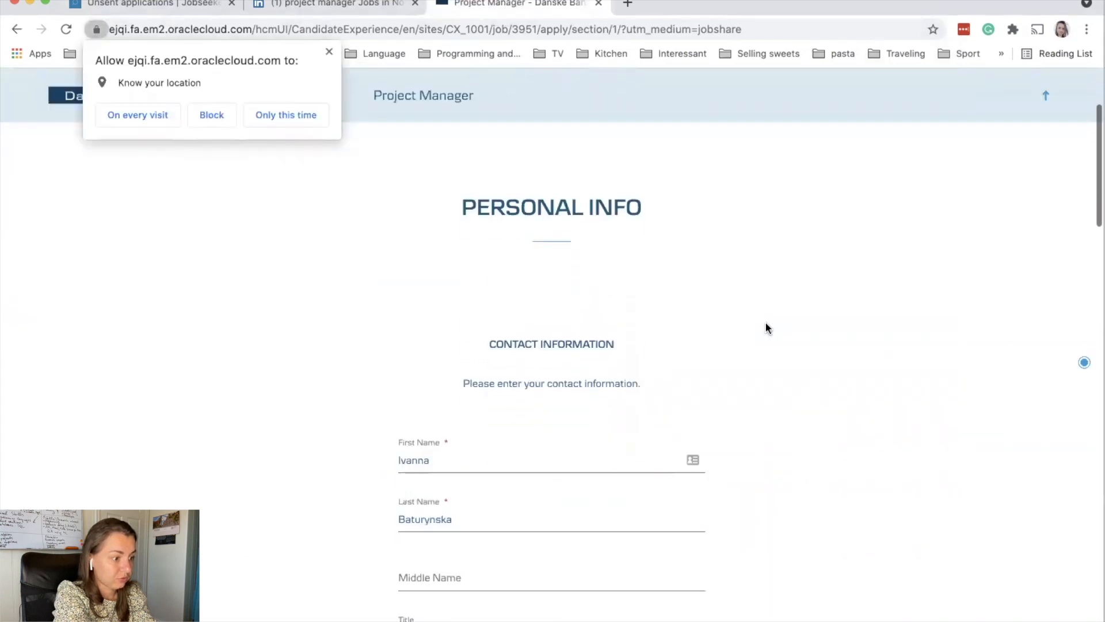
click(329, 52)
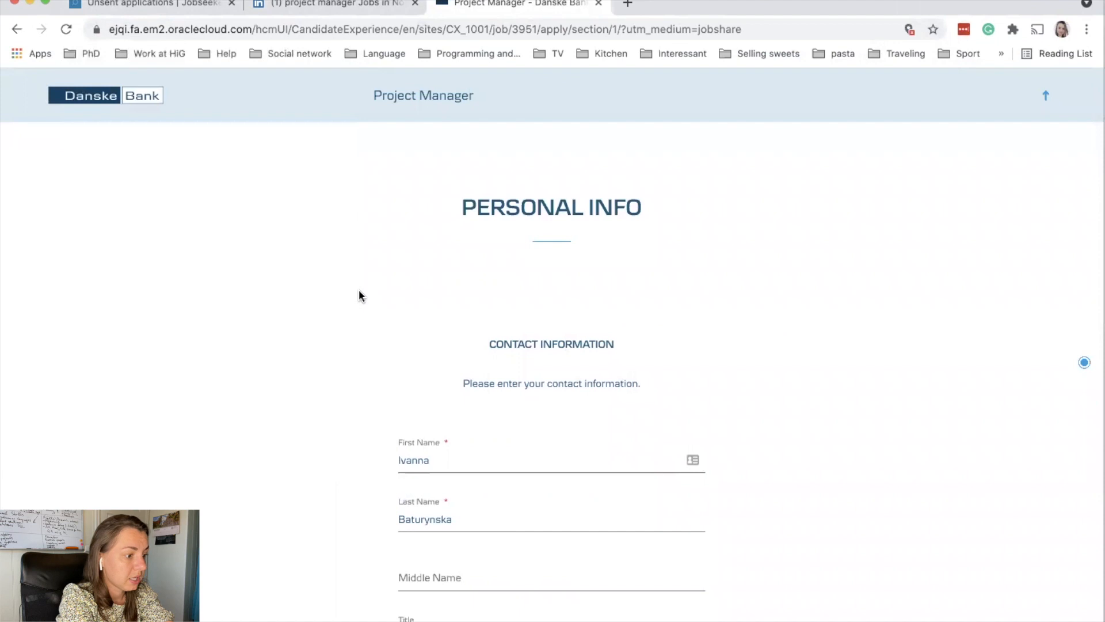
scroll(358, 293, down, 3)
click(438, 371)
click(296, 360)
scroll(299, 360, down, 3)
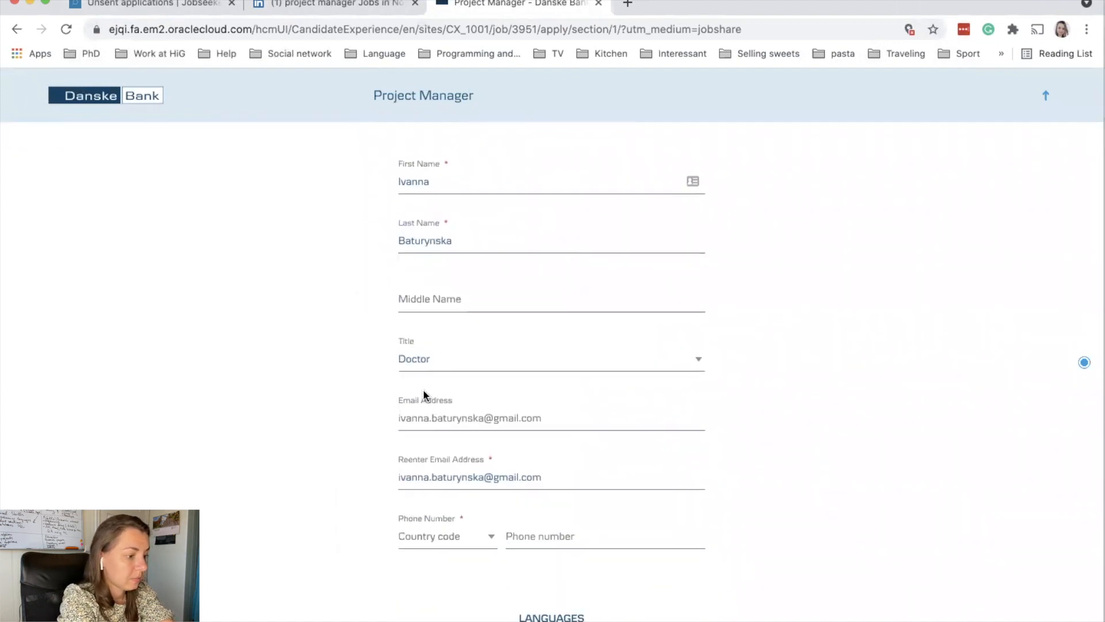
scroll(423, 389, down, 2)
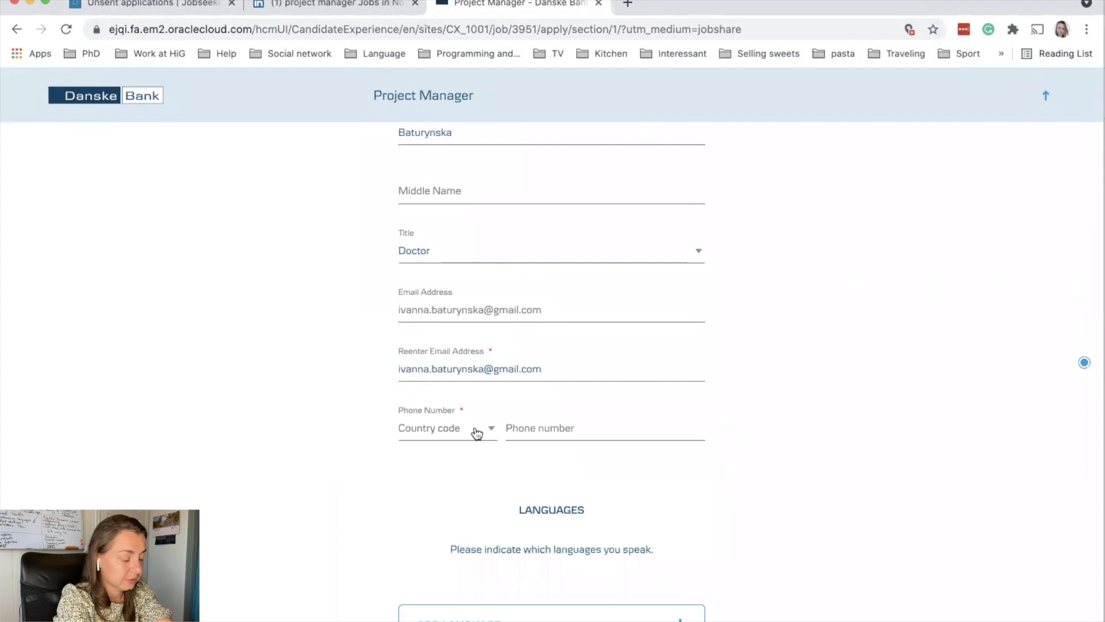
scroll(476, 432, down, 4)
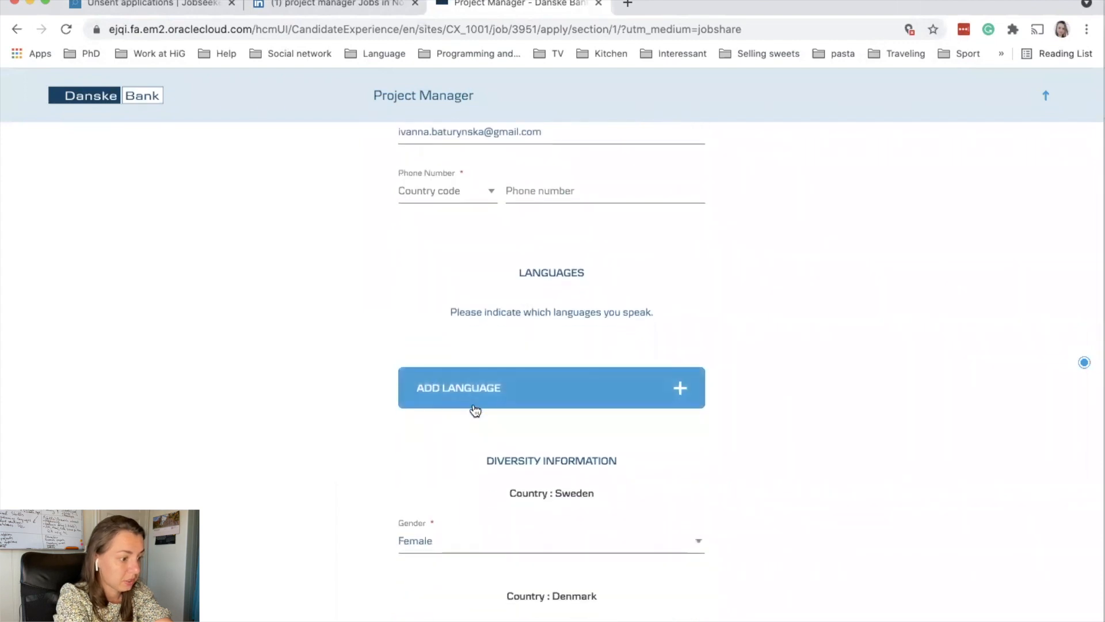
- Examine the diversity information section and the gender options for Sweden, Denmark and Norway
scroll(476, 409, down, 2)
scroll(439, 495, down, 2)
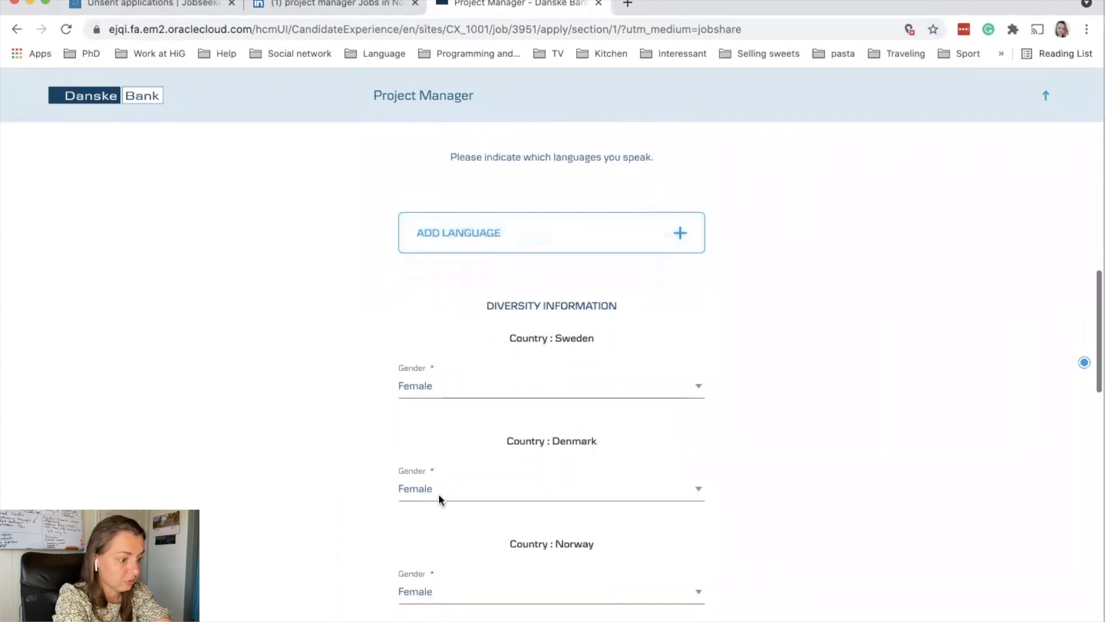
click(700, 311)
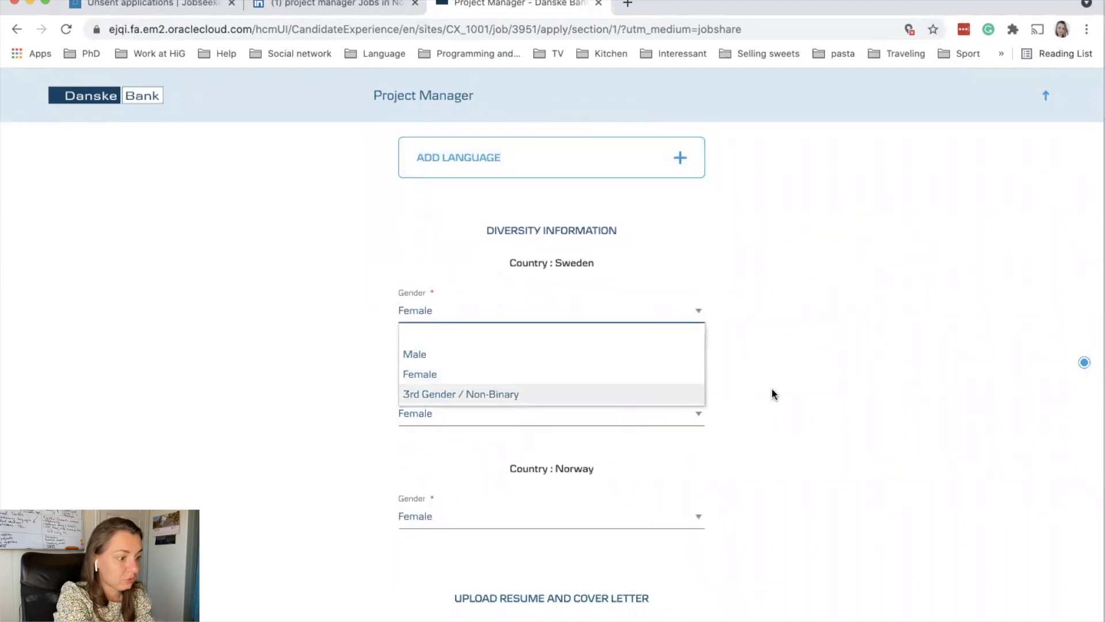
click(774, 393)
click(692, 415)
click(748, 416)
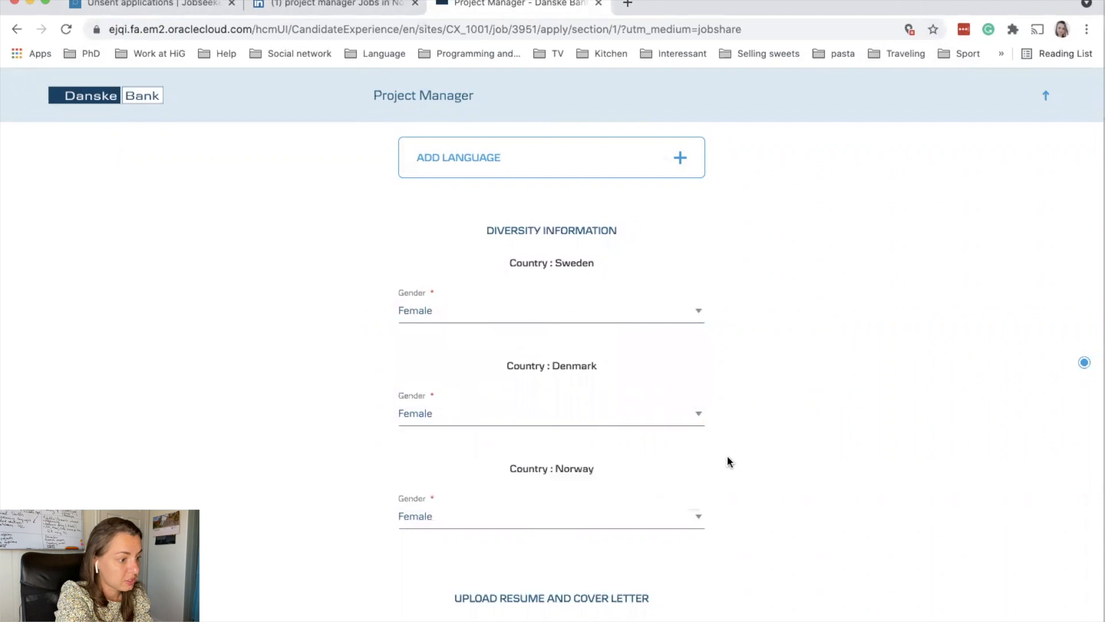
click(691, 515)
click(769, 494)
scroll(769, 494, down, 3)
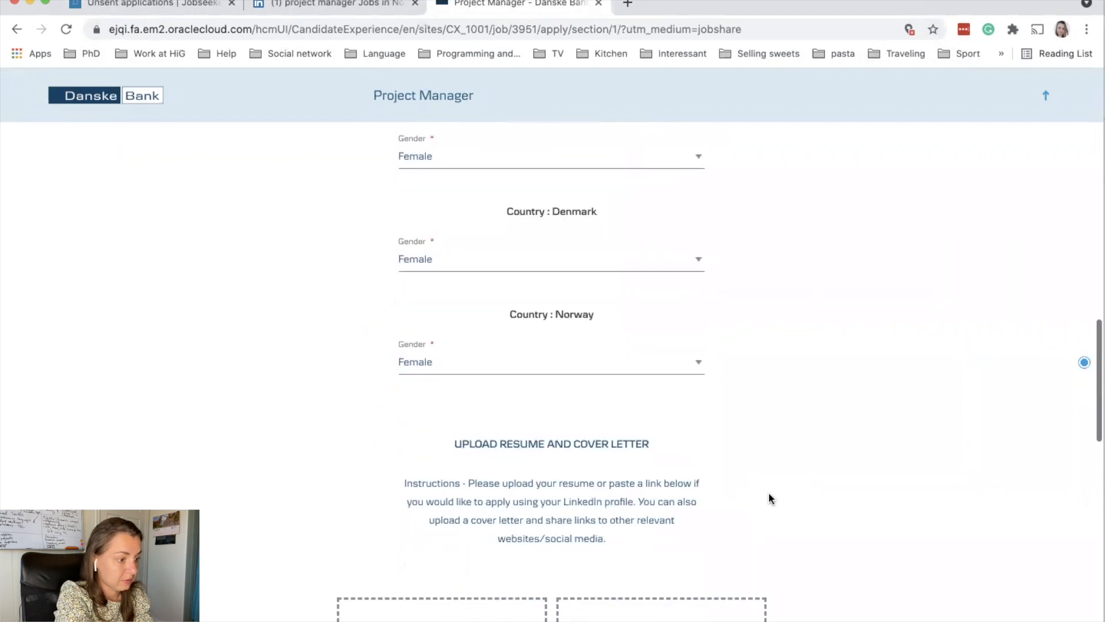
- Examine the resume and cover letter upload section, including its instructions and the field for profile links
scroll(769, 494, down, 3)
scroll(769, 495, down, 3)
scroll(769, 495, up, 4)
scroll(769, 494, up, 2)
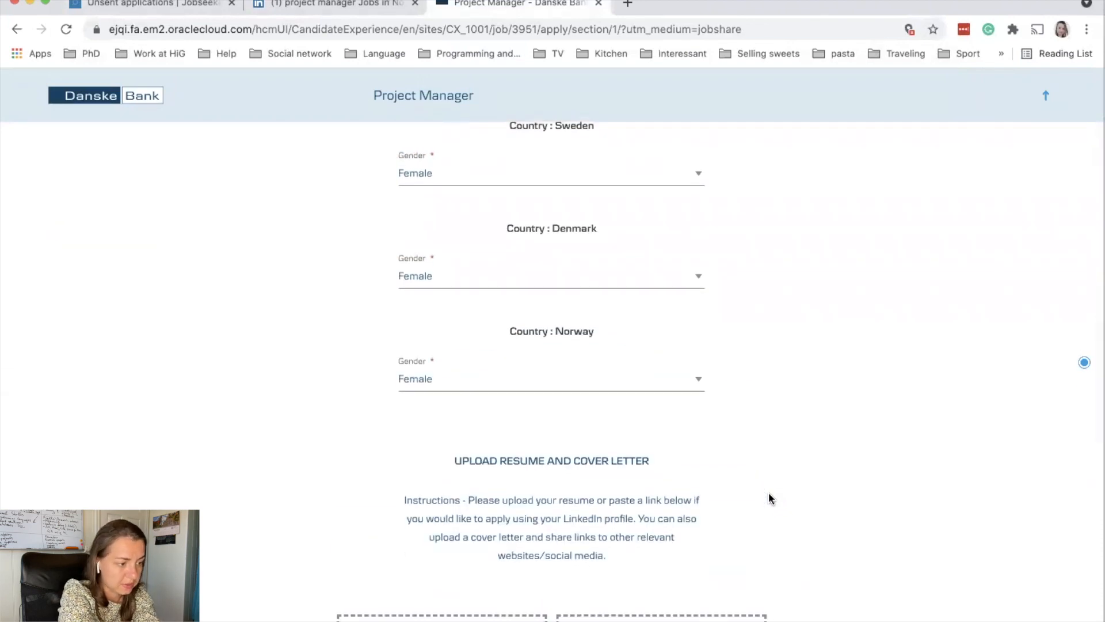
scroll(770, 498, down, 6)
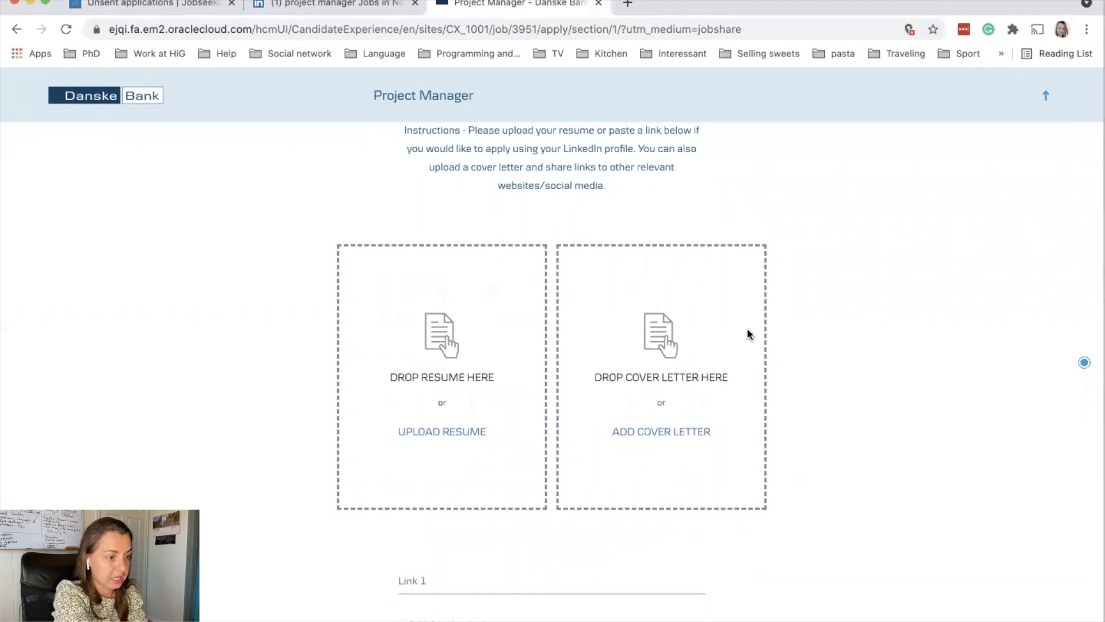
scroll(535, 371, down, 2)
scroll(535, 370, down, 1)
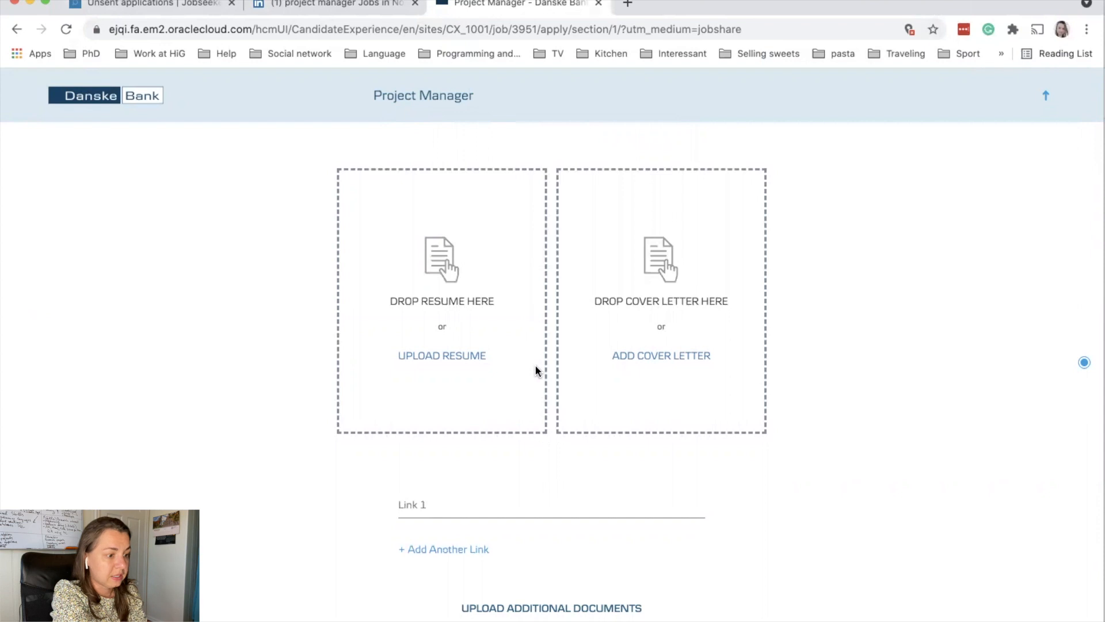
scroll(535, 370, down, 1)
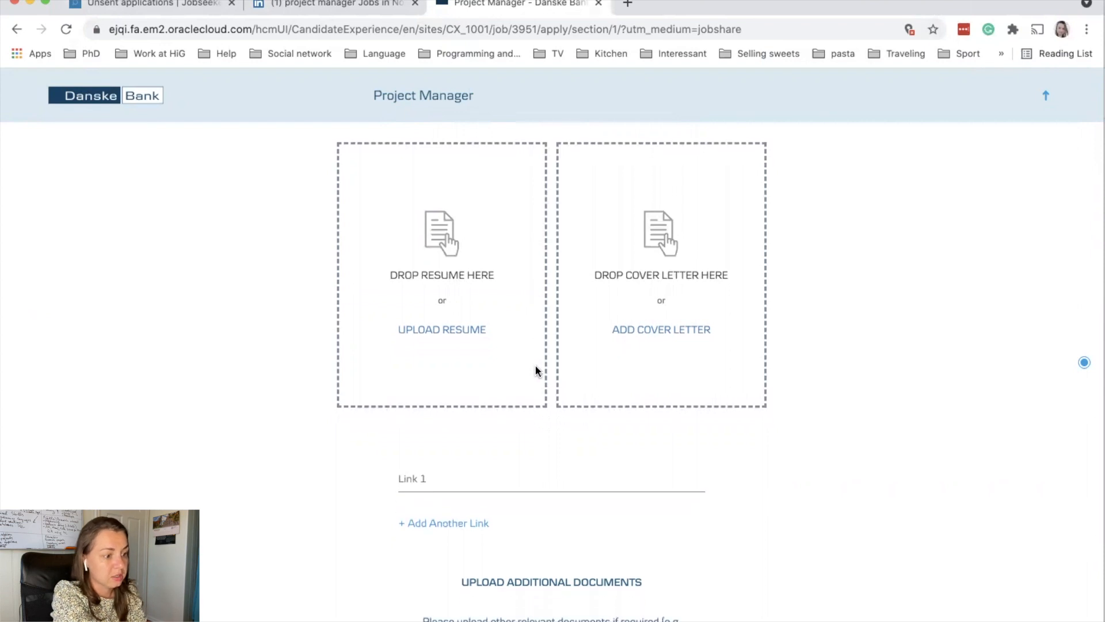
- Examine the additional documents section and its note about uploading educational transcripts
scroll(535, 371, down, 5)
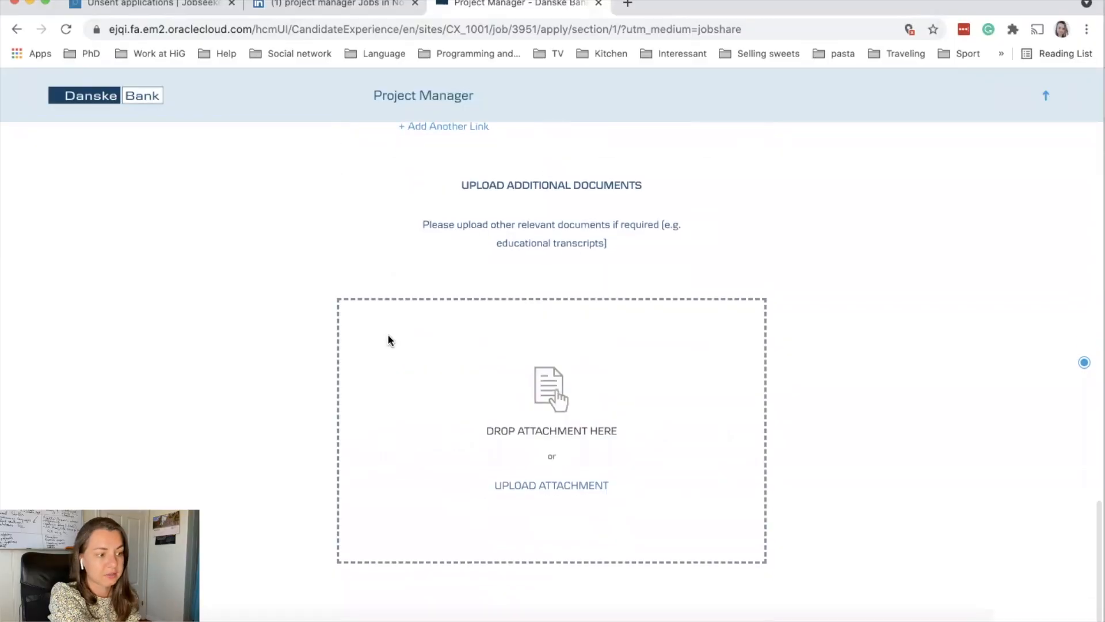
scroll(386, 264, down, 1)
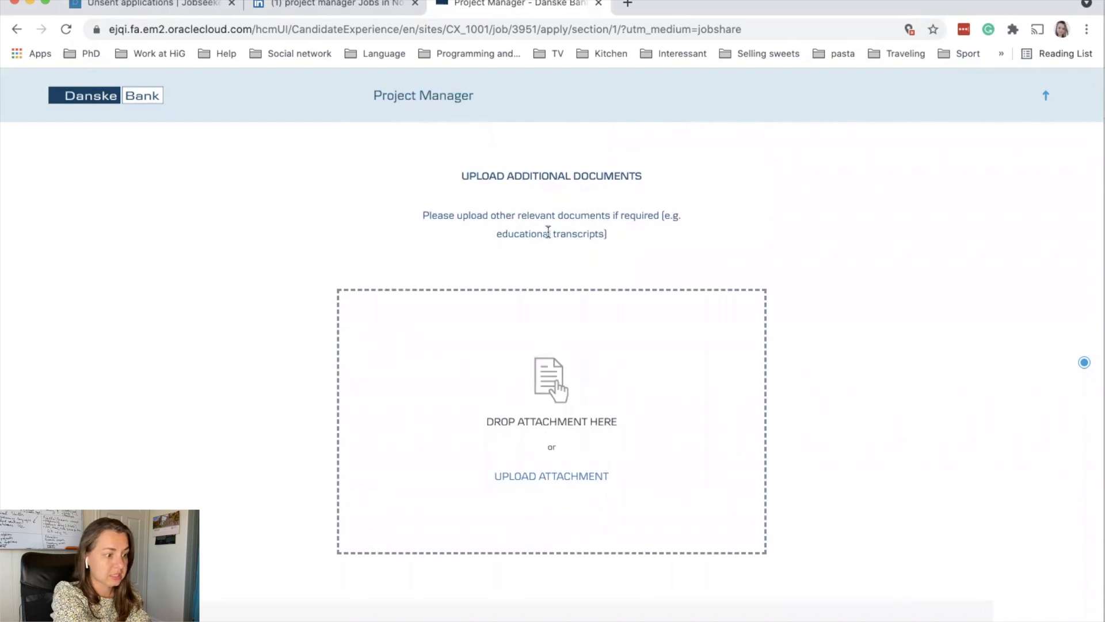
drag(491, 234, 599, 249)
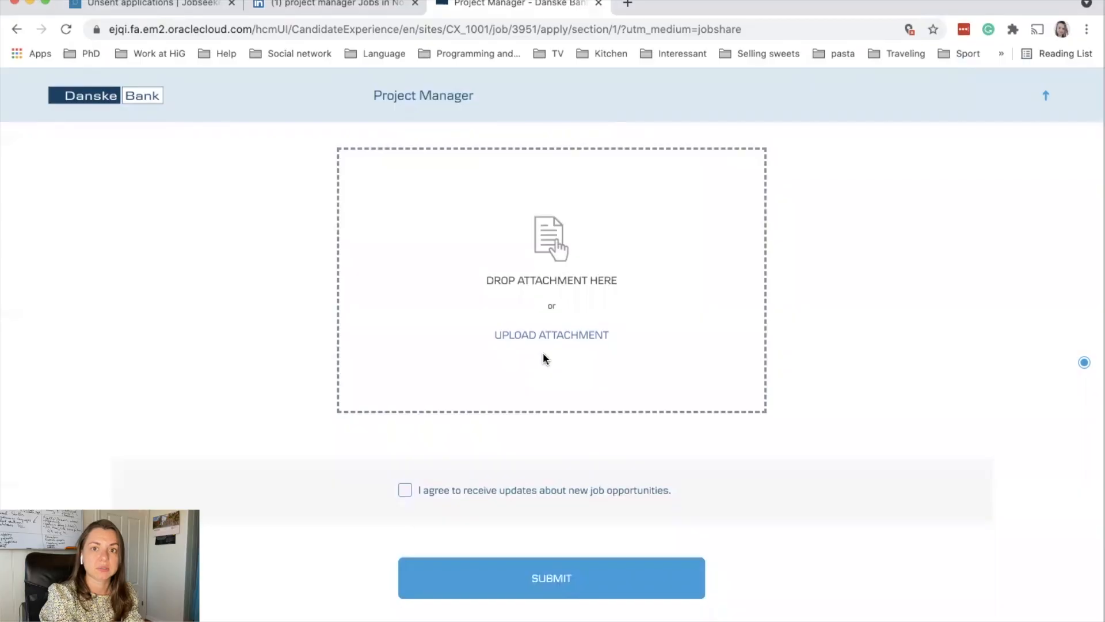
- Recheck the Danske Bank job description and contact details on LinkedIn, and return to the application form
click(345, 5)
scroll(723, 372, down, 10)
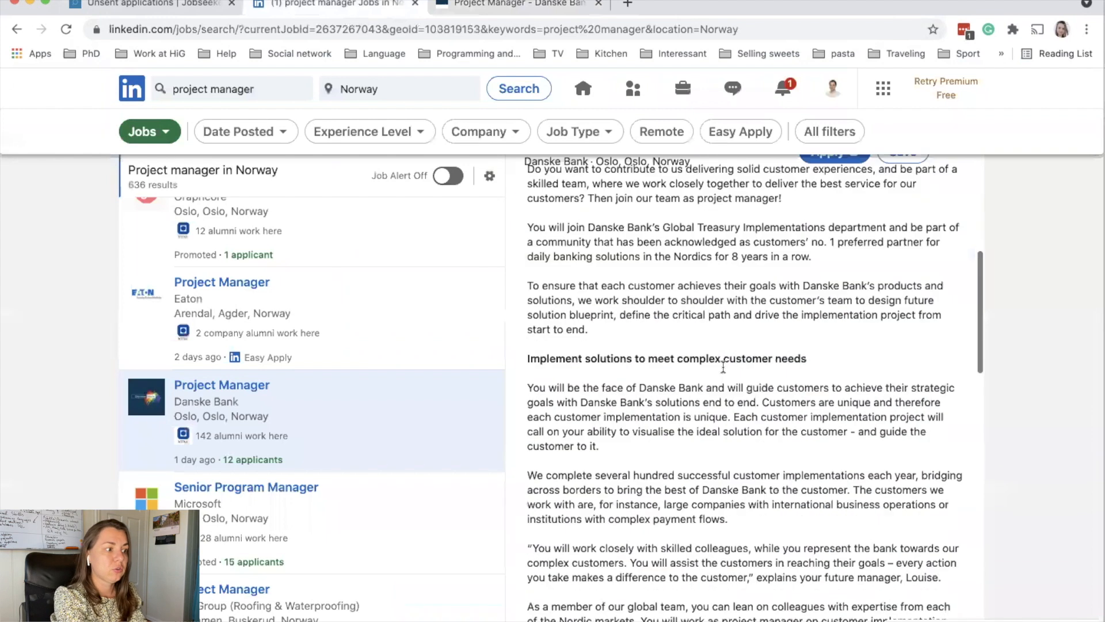
scroll(723, 367, down, 7)
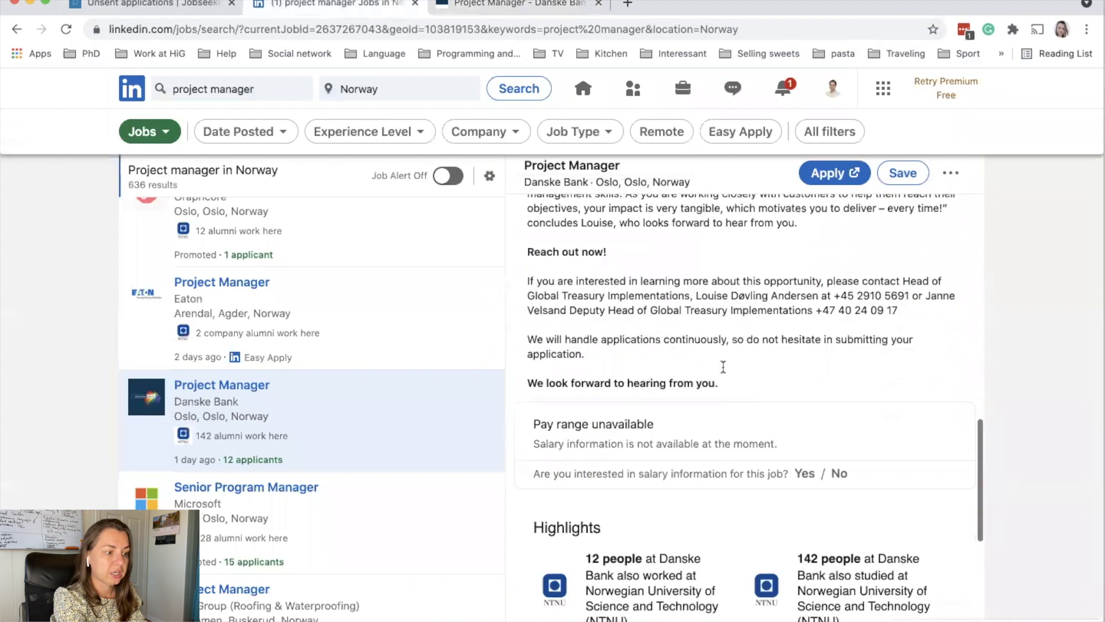
scroll(723, 368, up, 3)
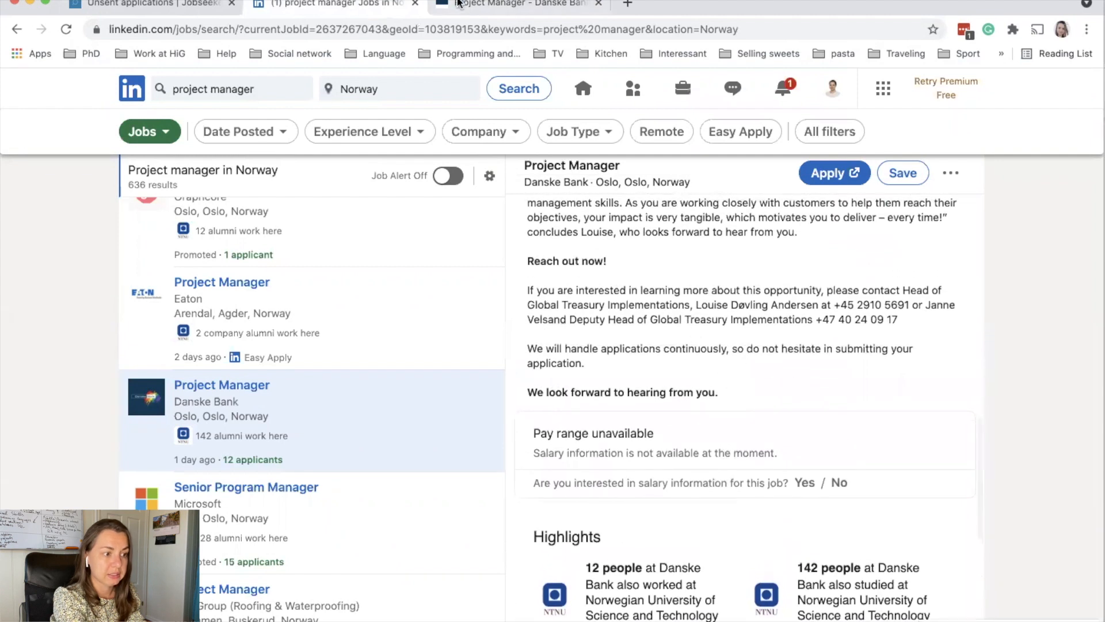
click(518, 3)
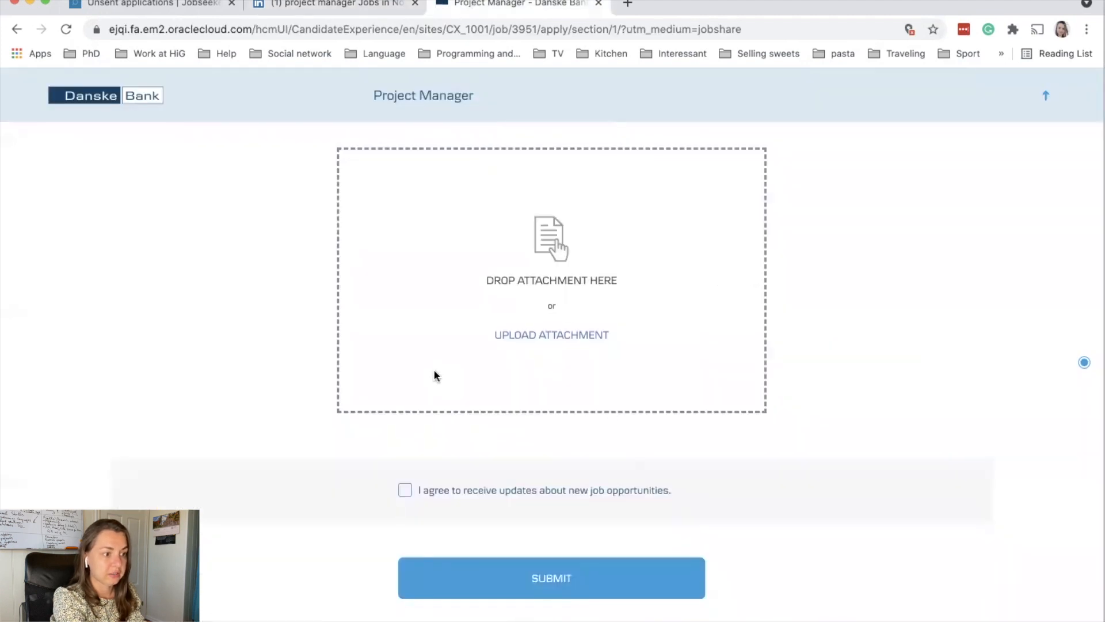